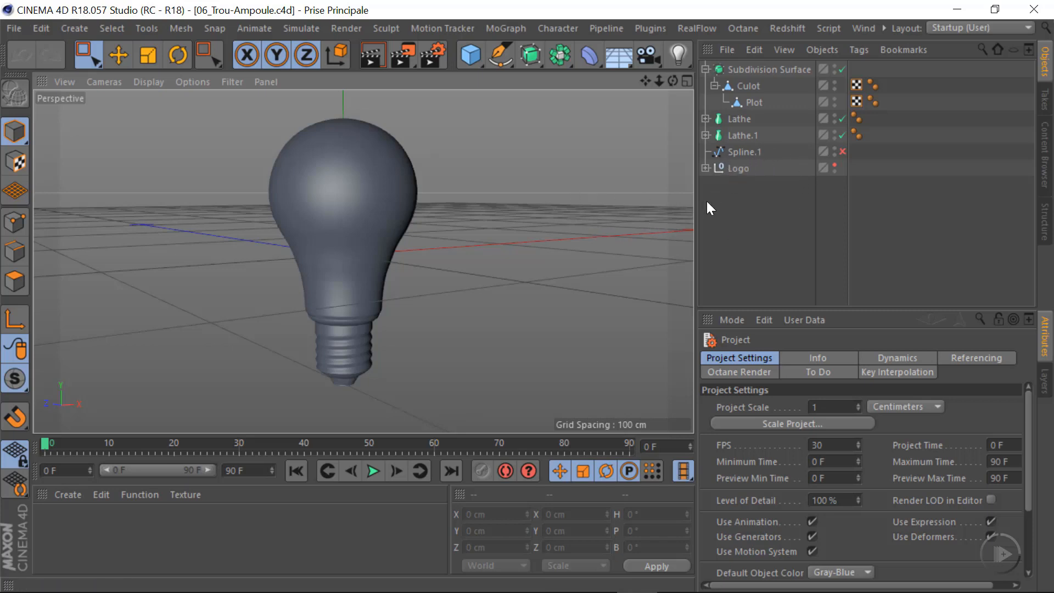
# Enable Spline.1 and switch the viewport to the Front view
pyautogui.click(843, 152)
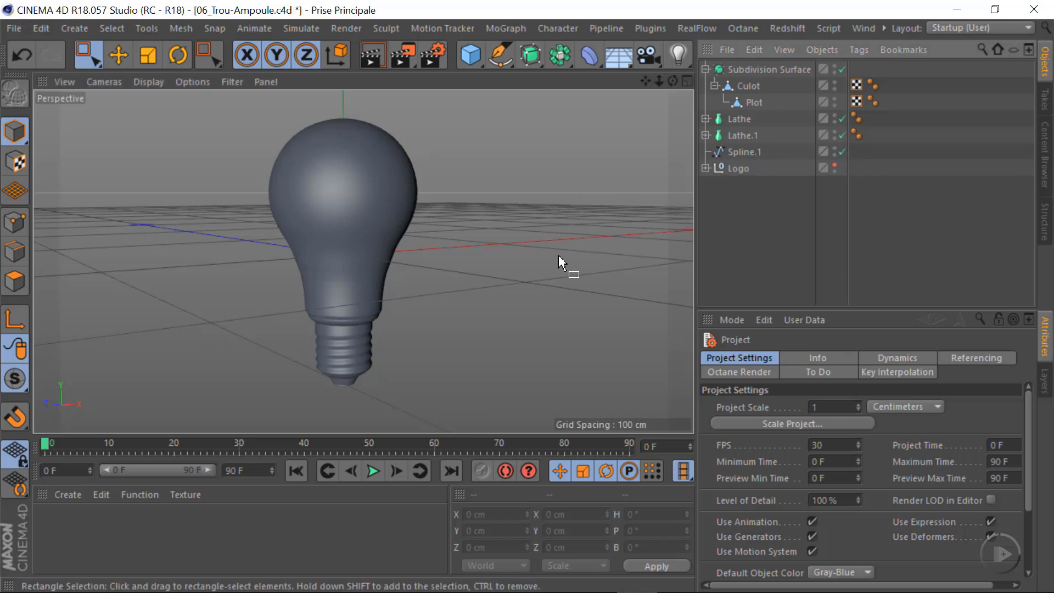
pyautogui.keyDown('alt'); pyautogui.moveTo(339, 256); pyautogui.dragTo(493, 222); pyautogui.keyUp('alt')
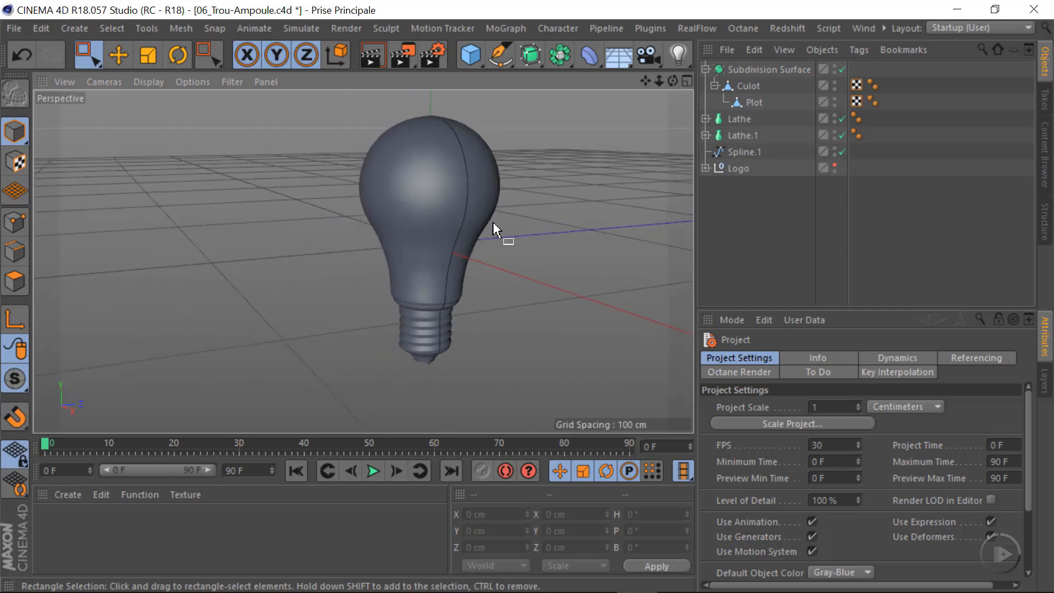
pyautogui.middleClick(527, 286)
pyautogui.middleClick(562, 357)
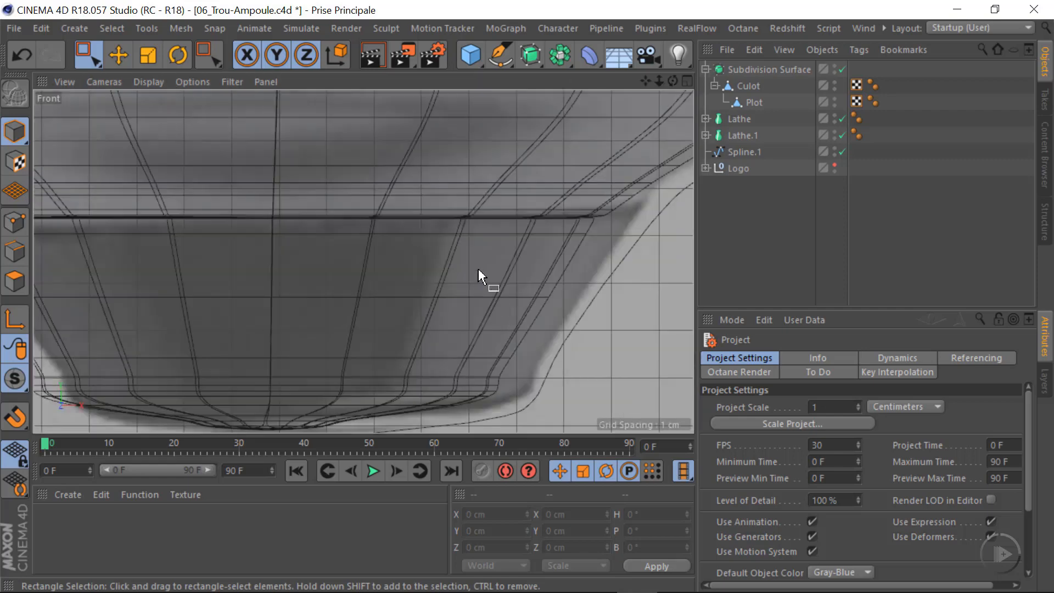
# Hide the background reference picture in the Front viewport
pyautogui.scroll(-2, 417, 272)
pyautogui.scroll(-8, 399, 277)
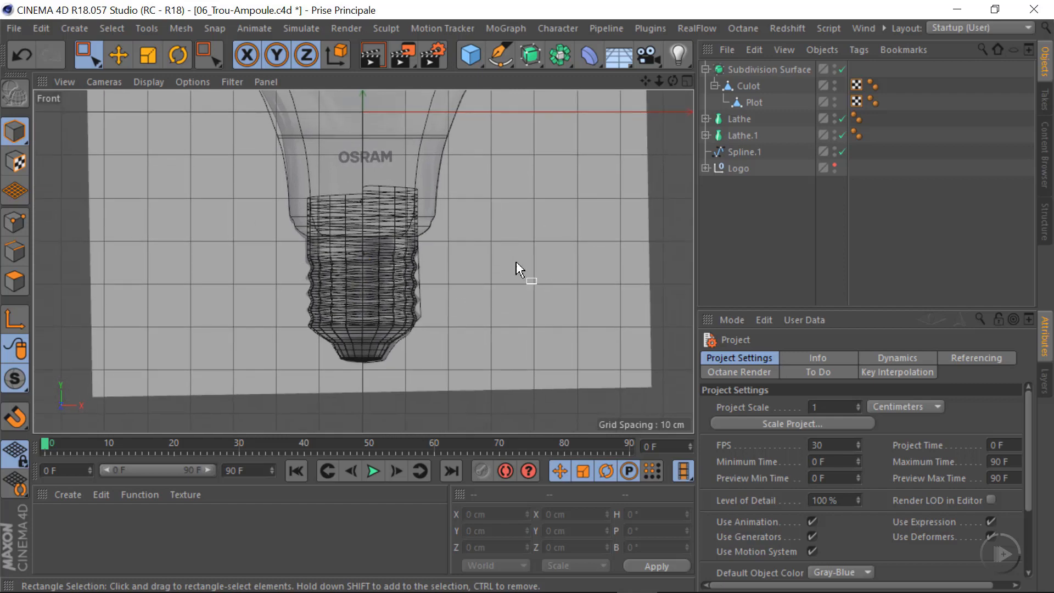
pyautogui.click(192, 81)
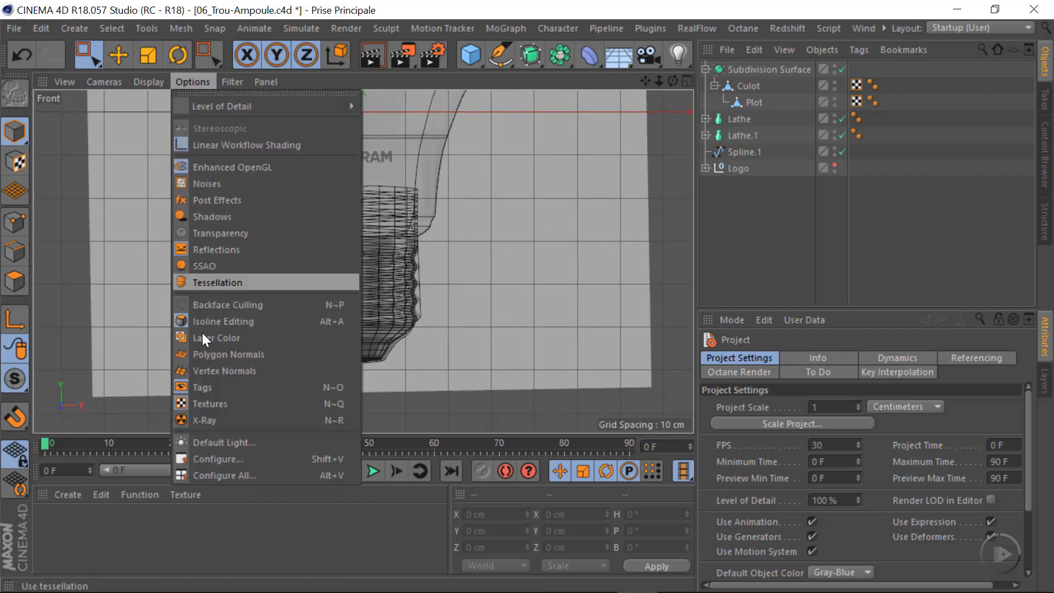
pyautogui.click(216, 458)
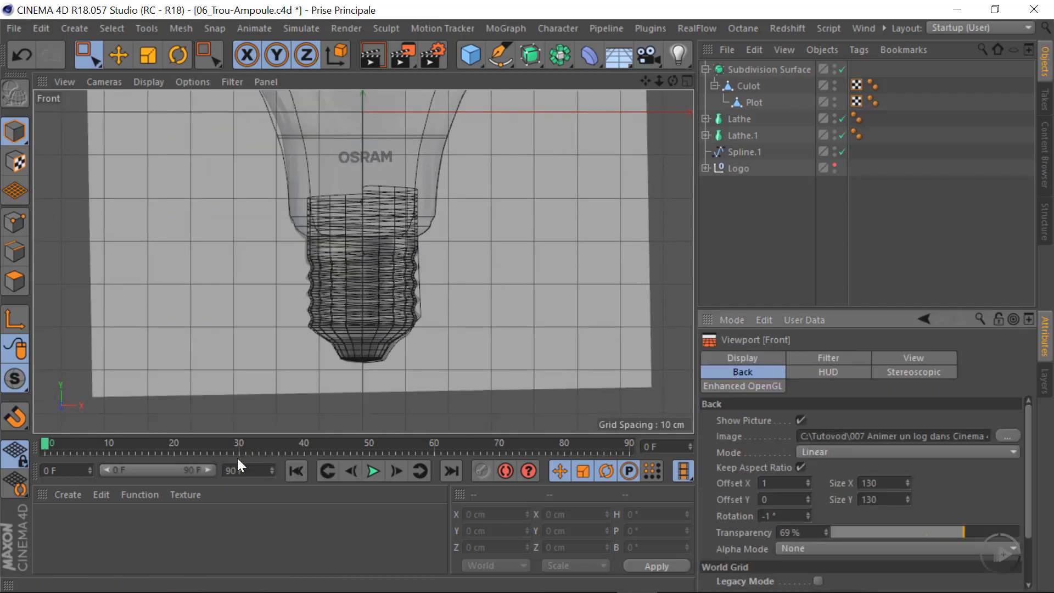
pyautogui.click(801, 421)
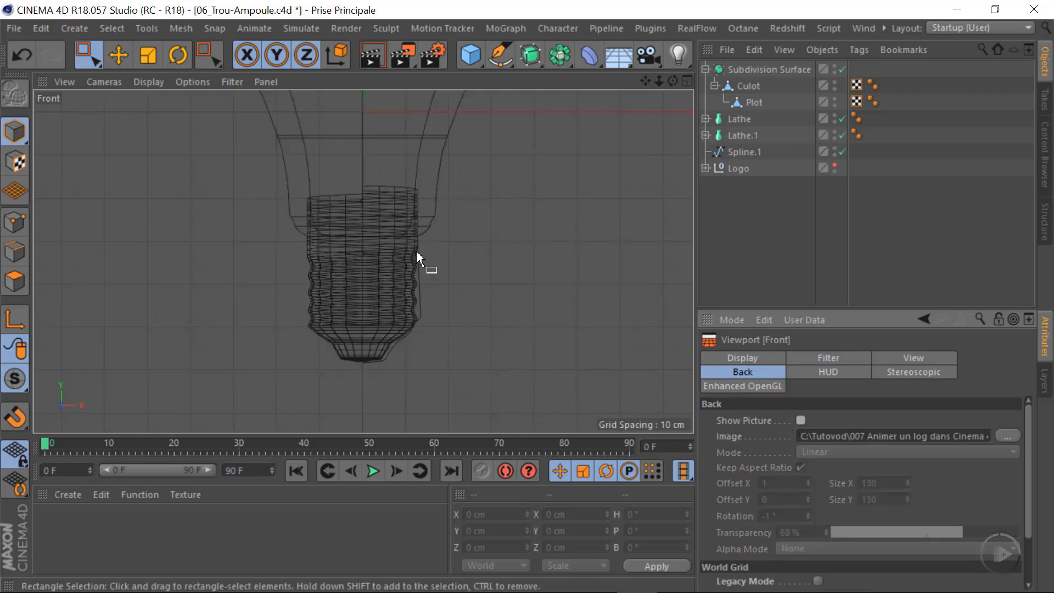
# Move Spline.1's corner point inward to the contact tip's lower corner and the next point to about X 6.7 cm, Y -54.5 cm
pyautogui.scroll(8, 406, 325)
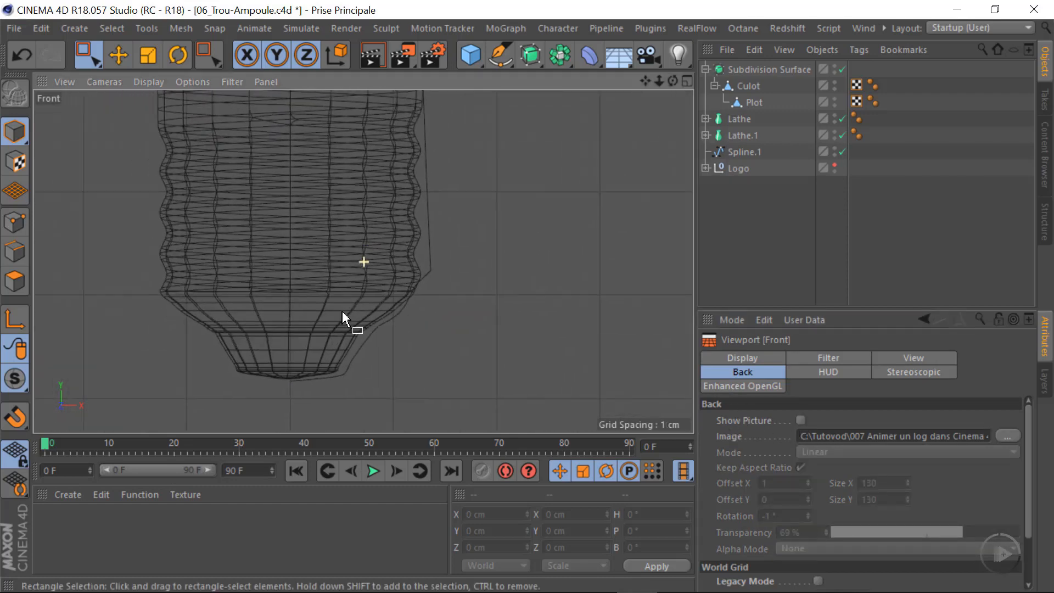
pyautogui.click(746, 151)
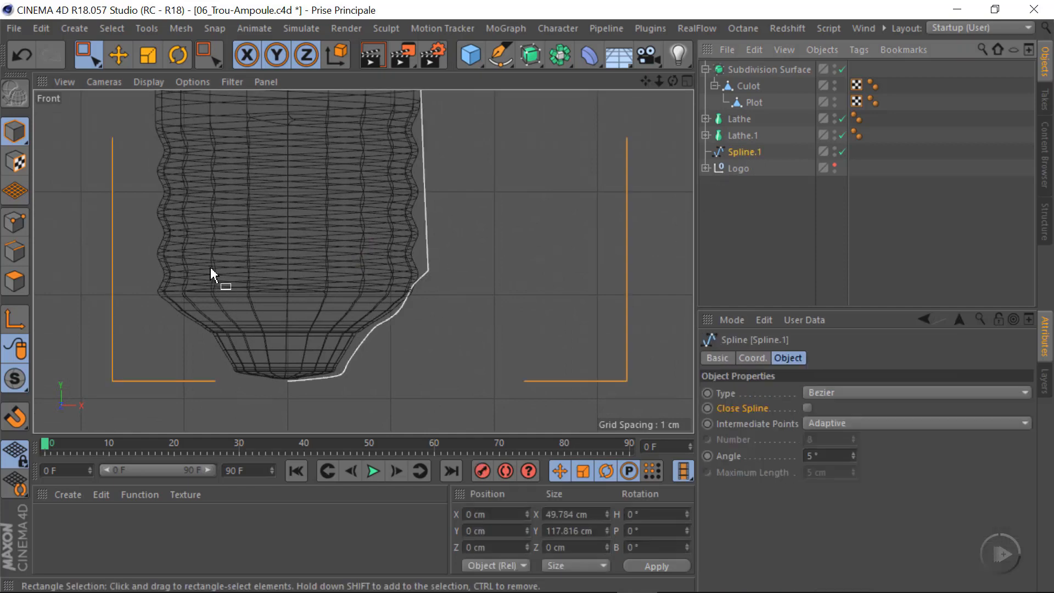
pyautogui.click(12, 224)
pyautogui.scroll(3, 406, 363)
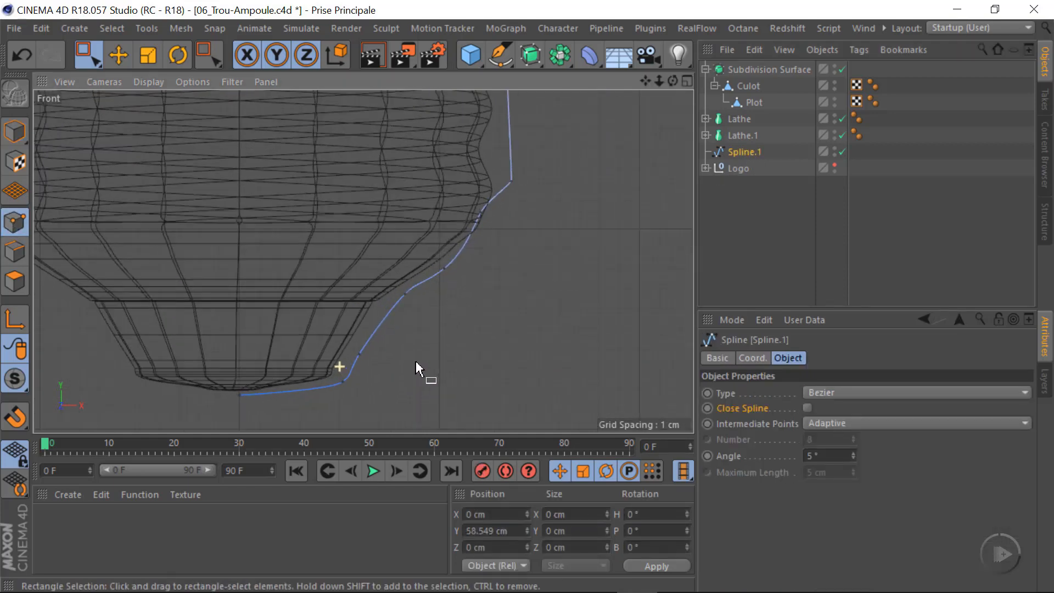
pyautogui.keyDown('alt'); pyautogui.moveTo(416, 360); pyautogui.dragTo(432, 361, button='right'); pyautogui.keyUp('alt')
pyautogui.keyDown('alt'); pyautogui.moveTo(335, 401); pyautogui.dragTo(361, 347, button='middle'); pyautogui.keyUp('alt')
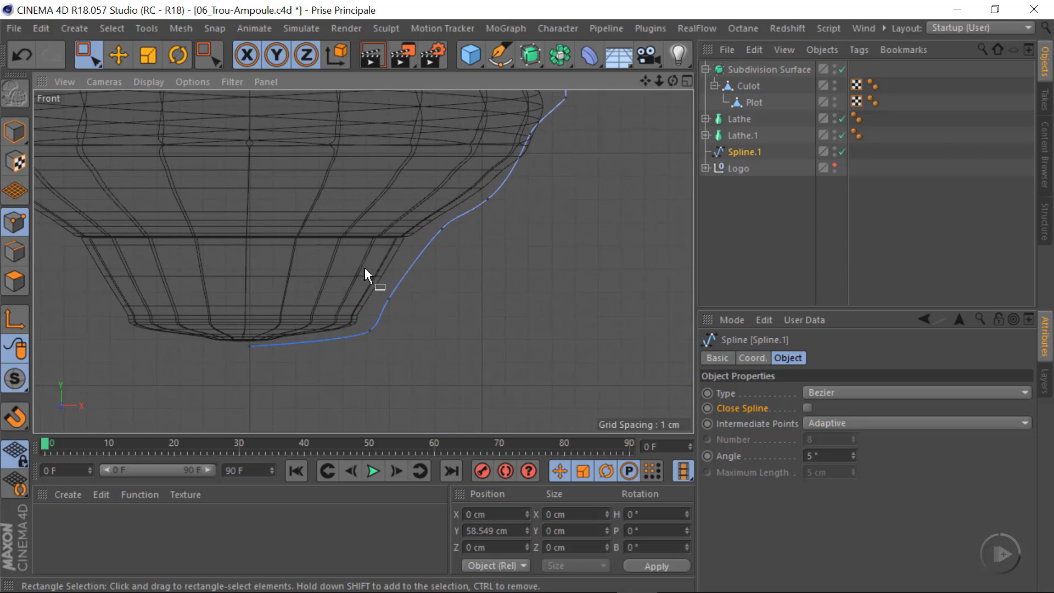
pyautogui.click(119, 55)
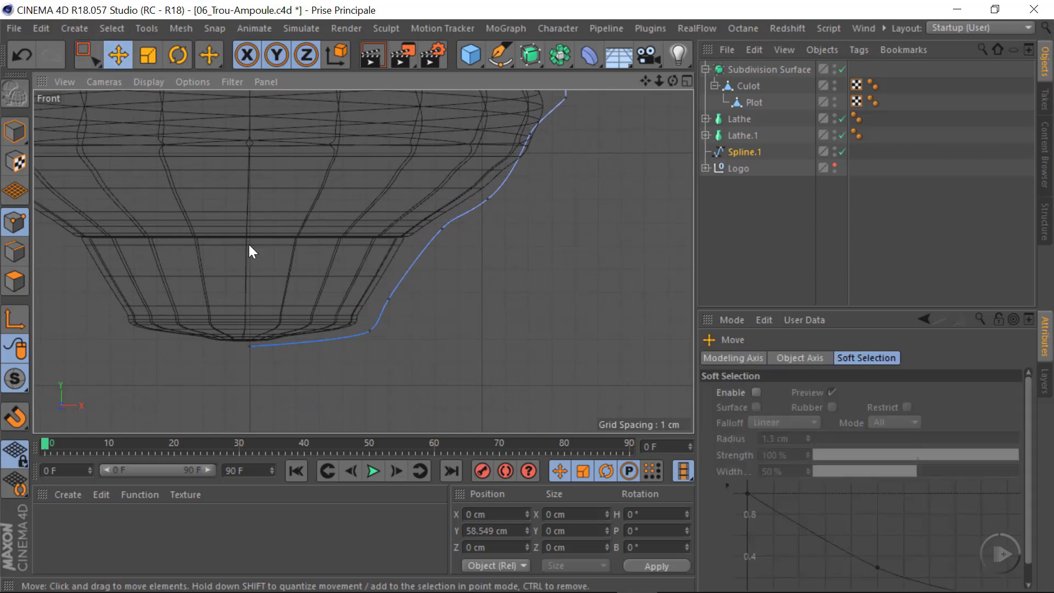
pyautogui.click(369, 332)
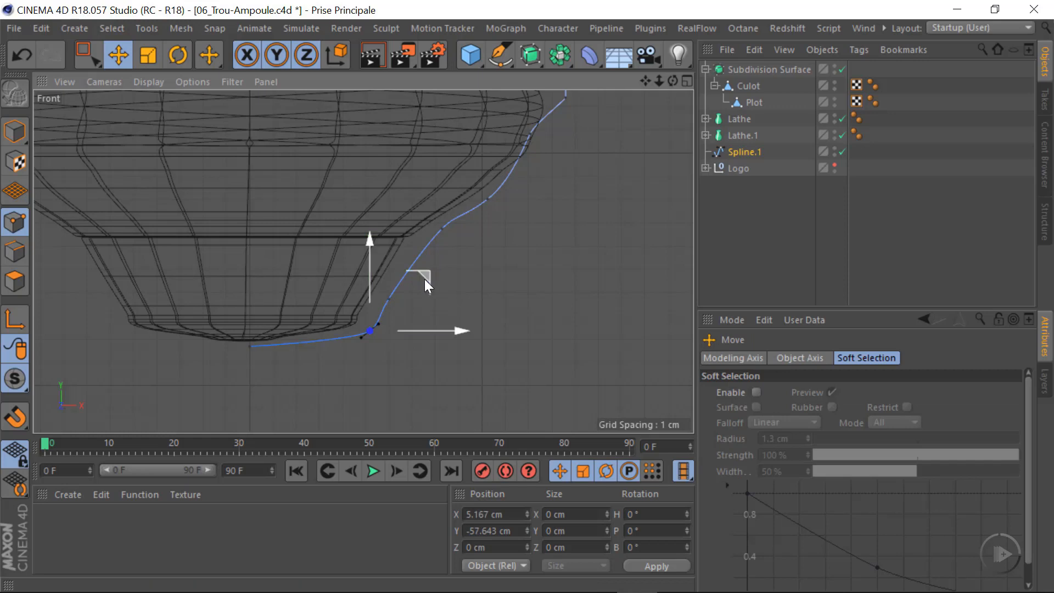
pyautogui.moveTo(424, 279); pyautogui.dragTo(462, 207)
pyautogui.click(390, 299)
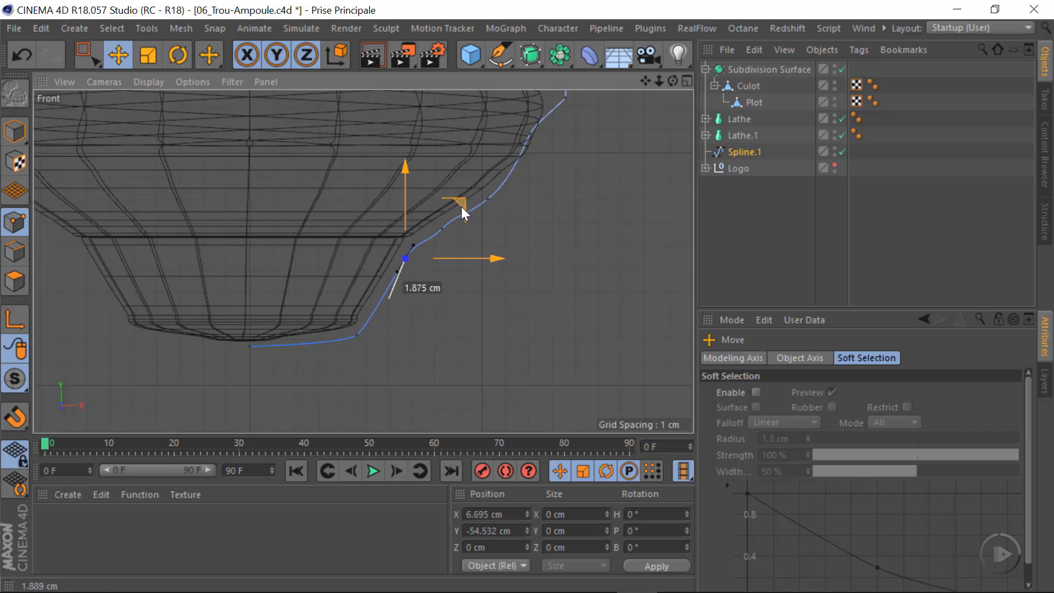
# Delete the two surplus points on Spline.1's lower curve and move the point between them up against the base's shoulder
pyautogui.click(441, 229)
pyautogui.click(477, 241)
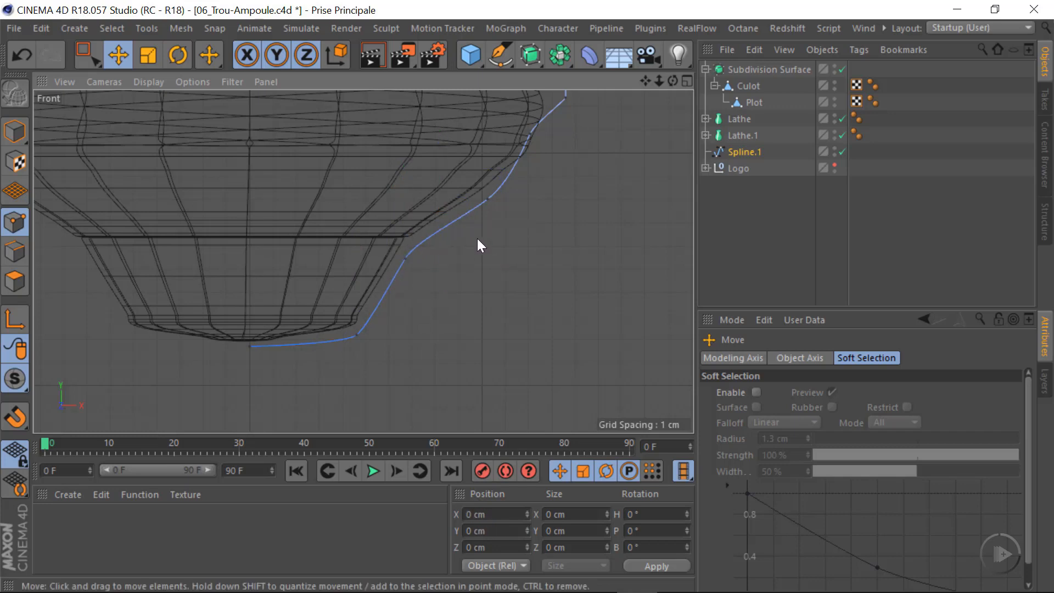
pyautogui.click(487, 199)
pyautogui.scroll(3, 485, 223)
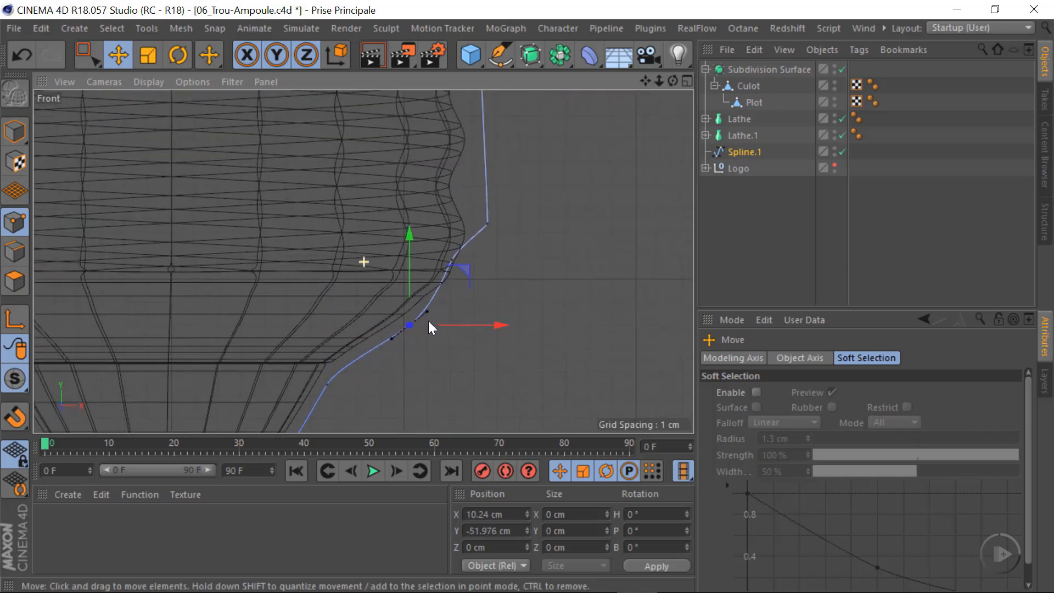
pyautogui.moveTo(460, 263); pyautogui.dragTo(501, 240)
pyautogui.click(457, 275)
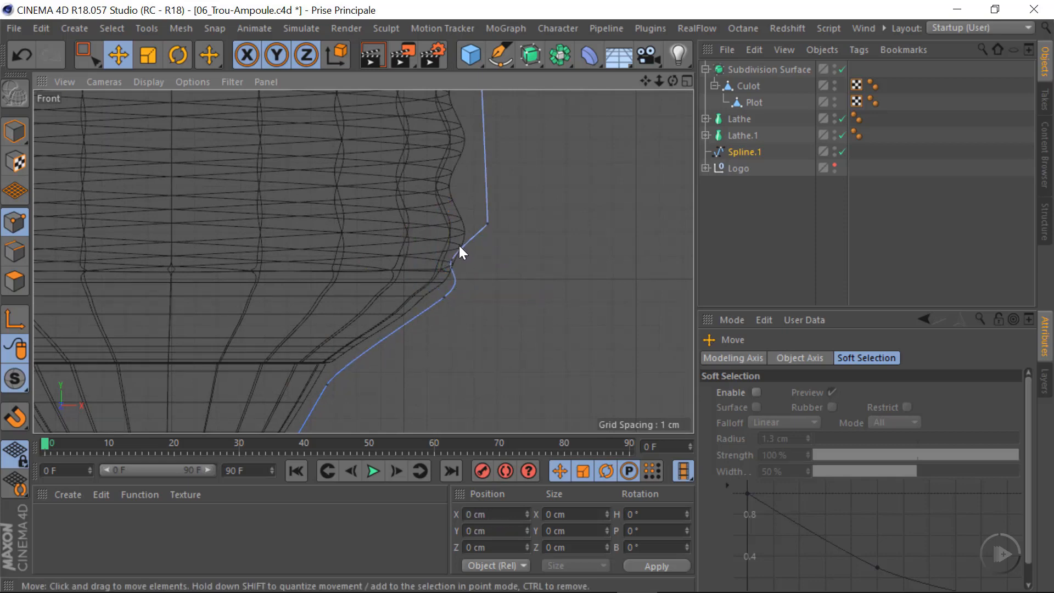
pyautogui.click(453, 260)
pyautogui.press('Delete')
# Apply Soft Interpolation to the spline's corner point beside the lowest thread and move it slightly inward towards the base
pyautogui.click(487, 224)
pyautogui.rightClick(603, 190)
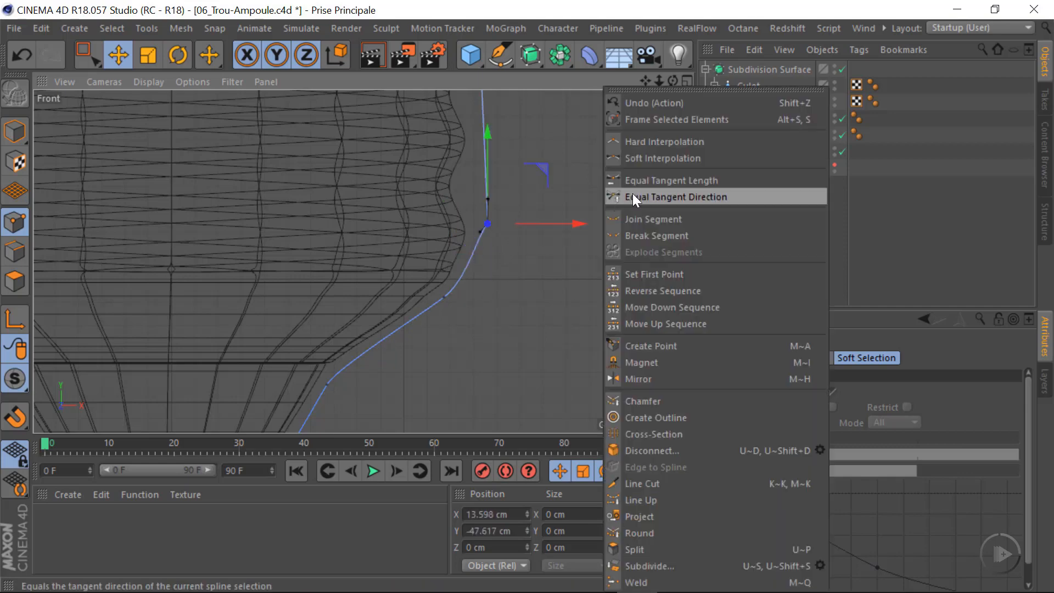
pyautogui.click(664, 157)
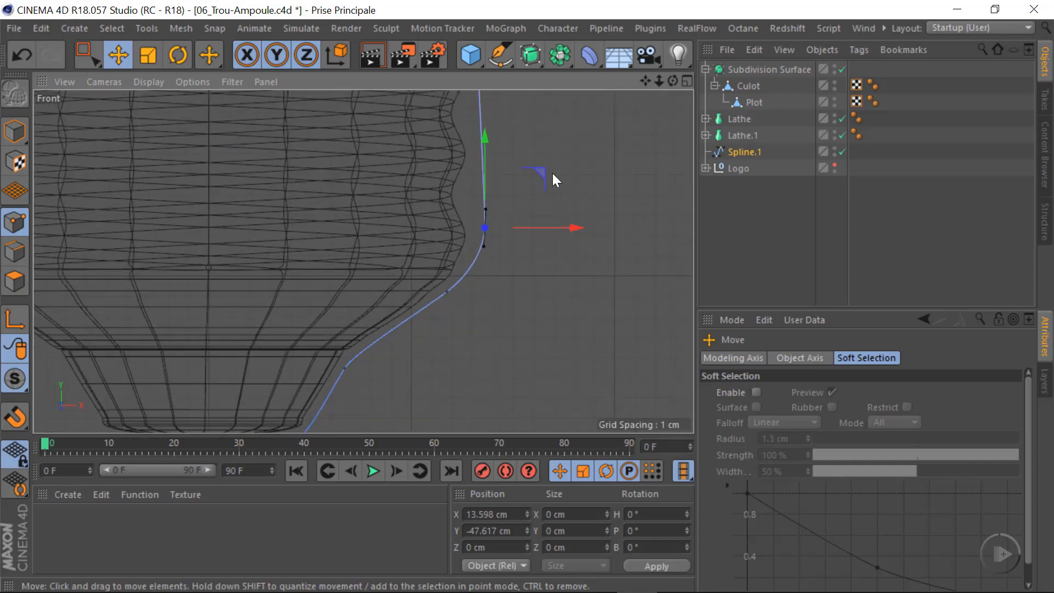
pyautogui.moveTo(544, 174); pyautogui.dragTo(533, 168)
# Fine-tune the spline point at the base's shoulder to about X 11.77 cm, Y -50.65 cm
pyautogui.click(441, 289)
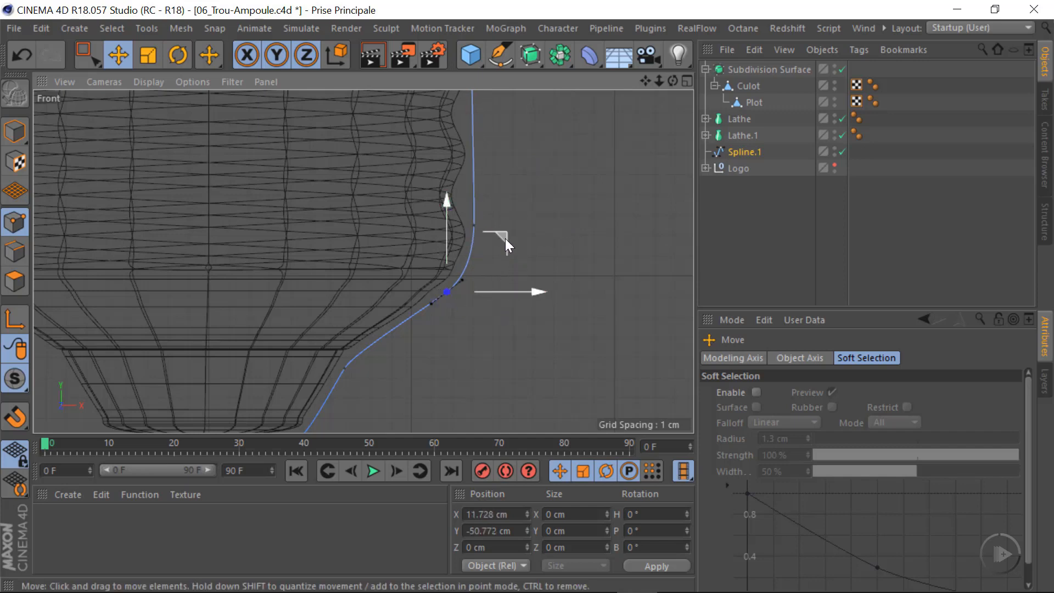
pyautogui.moveTo(505, 238)
pyautogui.mouseDown()
pyautogui.moveTo(512, 231)
pyautogui.moveTo(497, 240)
pyautogui.mouseUp()
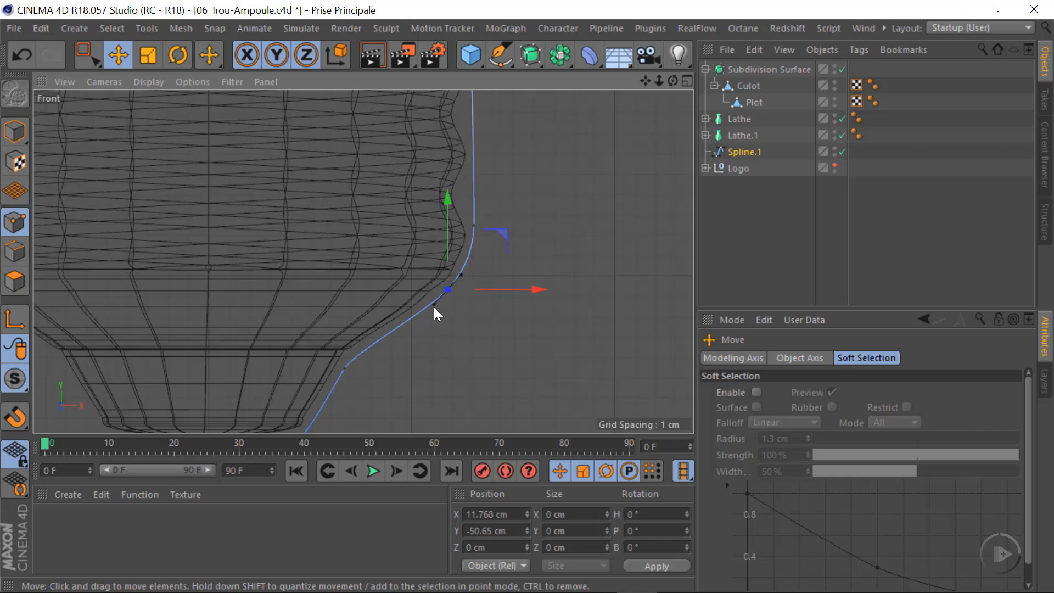
pyautogui.keyDown('alt'); pyautogui.moveTo(414, 299); pyautogui.dragTo(373, 308, button='right'); pyautogui.keyUp('alt')
# Move the spline point where the bulb's collar meets the threaded base to about X 13.17 cm, Y -28.87 cm
pyautogui.keyDown('alt'); pyautogui.moveTo(364, 262); pyautogui.dragTo(439, 254, button='middle'); pyautogui.keyUp('alt')
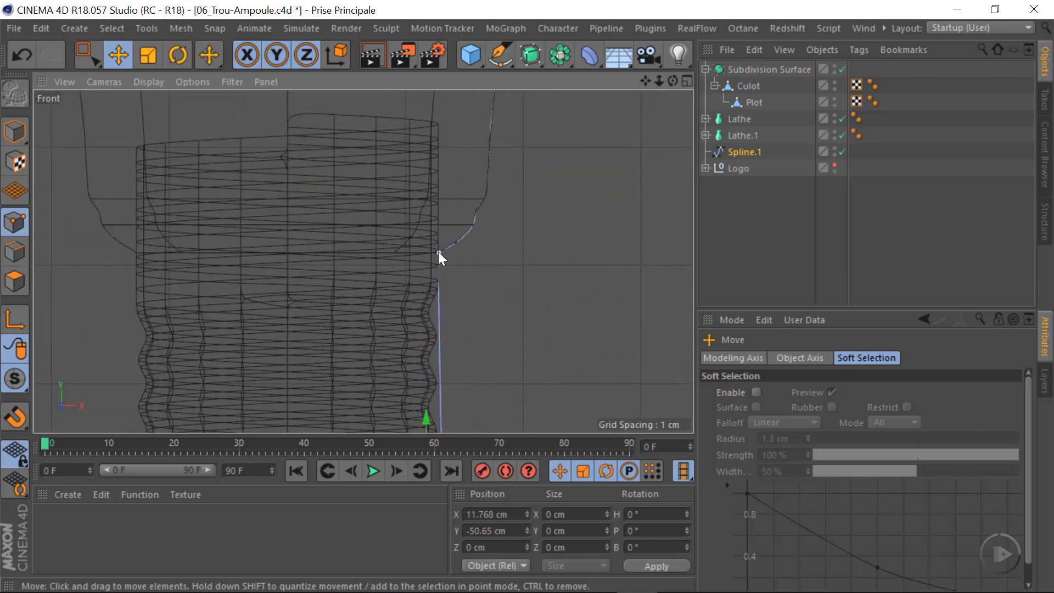
pyautogui.scroll(5, 442, 258)
pyautogui.click(440, 254)
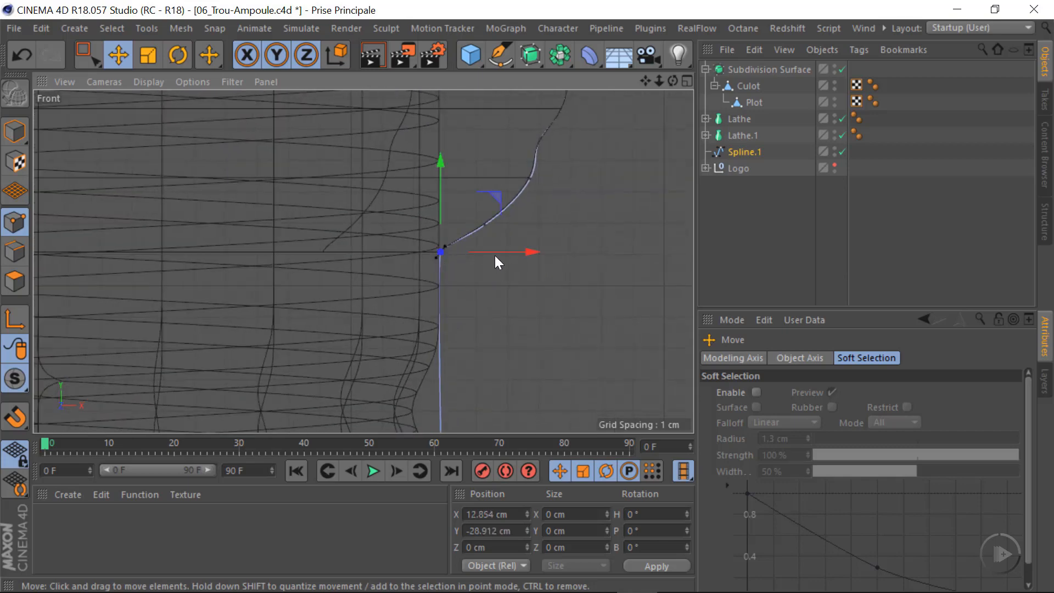
pyautogui.moveTo(526, 253); pyautogui.dragTo(536, 257)
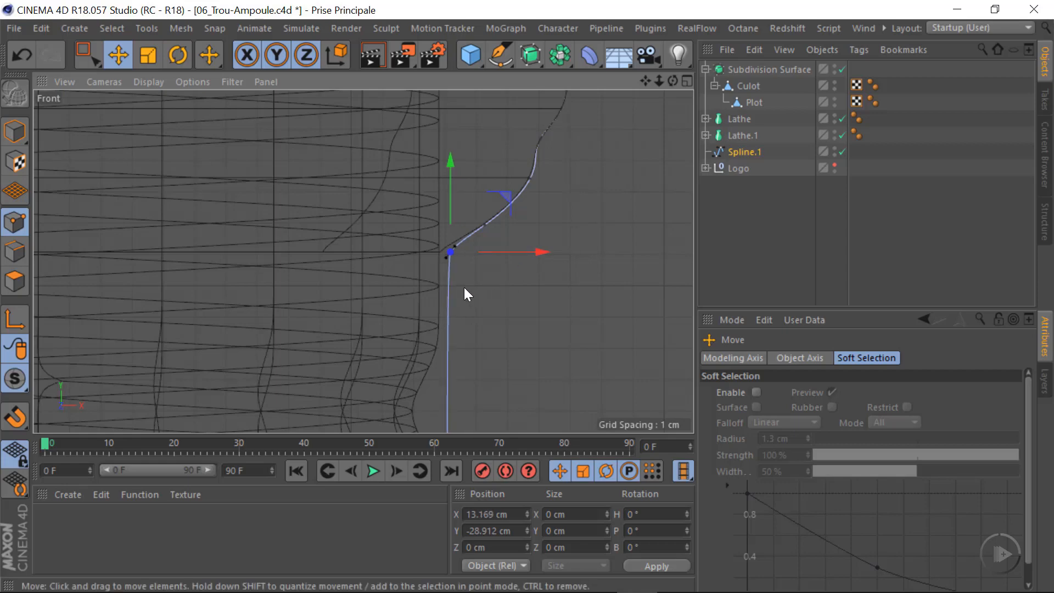
pyautogui.scroll(-5, 442, 292)
pyautogui.keyDown('alt'); pyautogui.moveTo(411, 380); pyautogui.dragTo(402, 306, button='middle'); pyautogui.keyUp('alt')
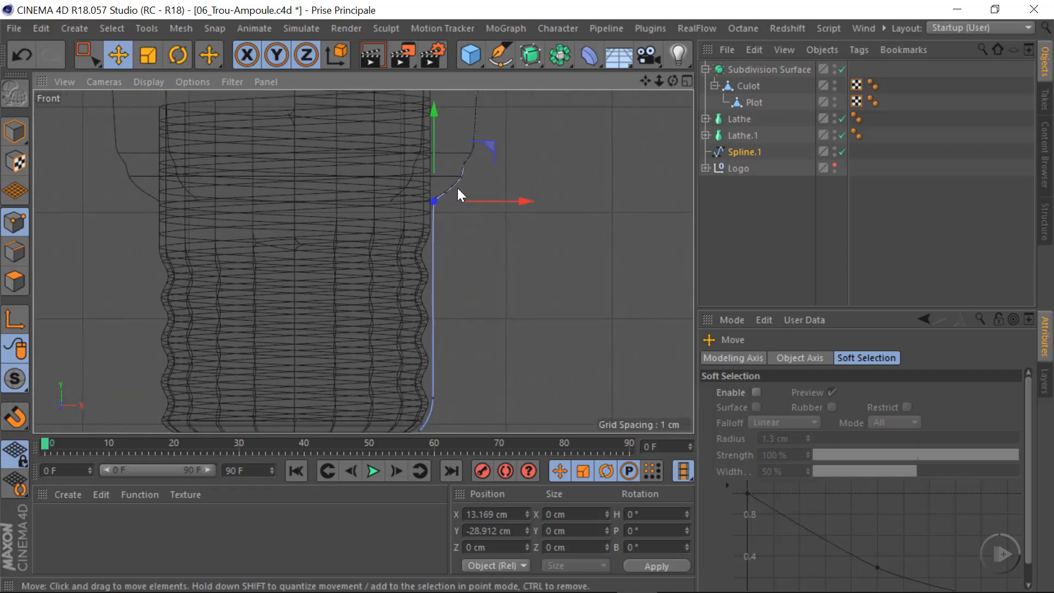
pyautogui.keyDown('alt'); pyautogui.moveTo(443, 198); pyautogui.dragTo(683, 226, button='right'); pyautogui.keyUp('alt')
pyautogui.keyDown('alt'); pyautogui.moveTo(418, 255); pyautogui.dragTo(413, 354, button='middle'); pyautogui.keyUp('alt')
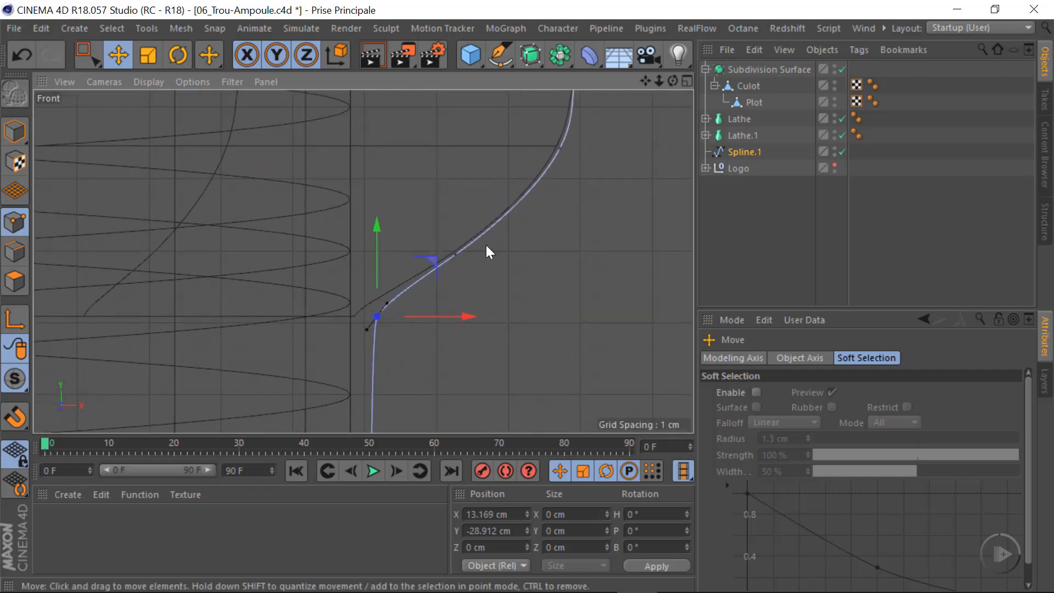
pyautogui.moveTo(375, 225); pyautogui.dragTo(374, 222)
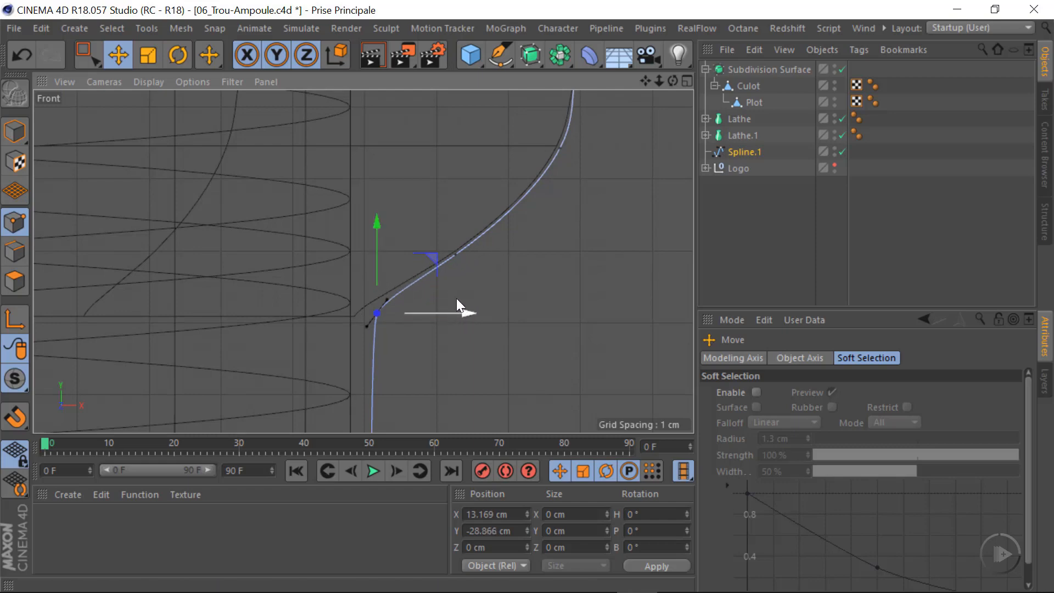
# Select all of Spline.1's points and create an outline offset slightly outward from the bulb's profile
pyautogui.keyDown('alt'); pyautogui.moveTo(419, 264); pyautogui.dragTo(297, 298, button='right'); pyautogui.keyUp('alt')
pyautogui.keyDown('alt'); pyautogui.moveTo(364, 262); pyautogui.dragTo(392, 371, button='middle'); pyautogui.keyUp('alt')
pyautogui.keyDown('alt'); pyautogui.moveTo(451, 243); pyautogui.dragTo(419, 401, button='middle'); pyautogui.keyUp('alt')
pyautogui.keyDown('alt'); pyautogui.moveTo(432, 259); pyautogui.dragTo(312, 281, button='right'); pyautogui.keyUp('alt')
pyautogui.keyDown('alt'); pyautogui.moveTo(392, 302); pyautogui.dragTo(371, 258, button='middle'); pyautogui.keyUp('alt')
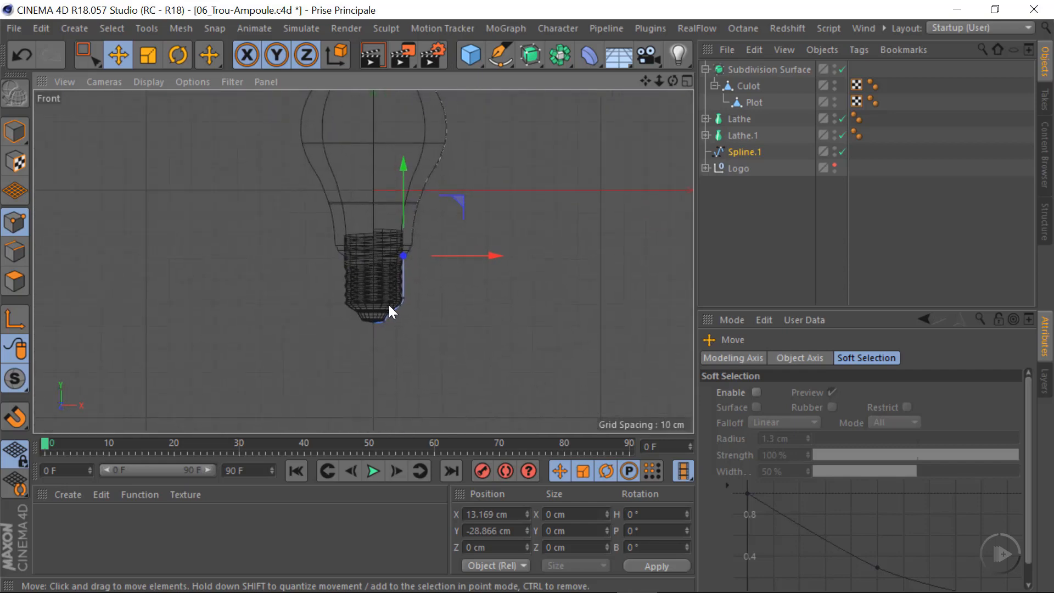
pyautogui.keyDown('alt'); pyautogui.moveTo(391, 306); pyautogui.dragTo(587, 306, button='right'); pyautogui.keyUp('alt')
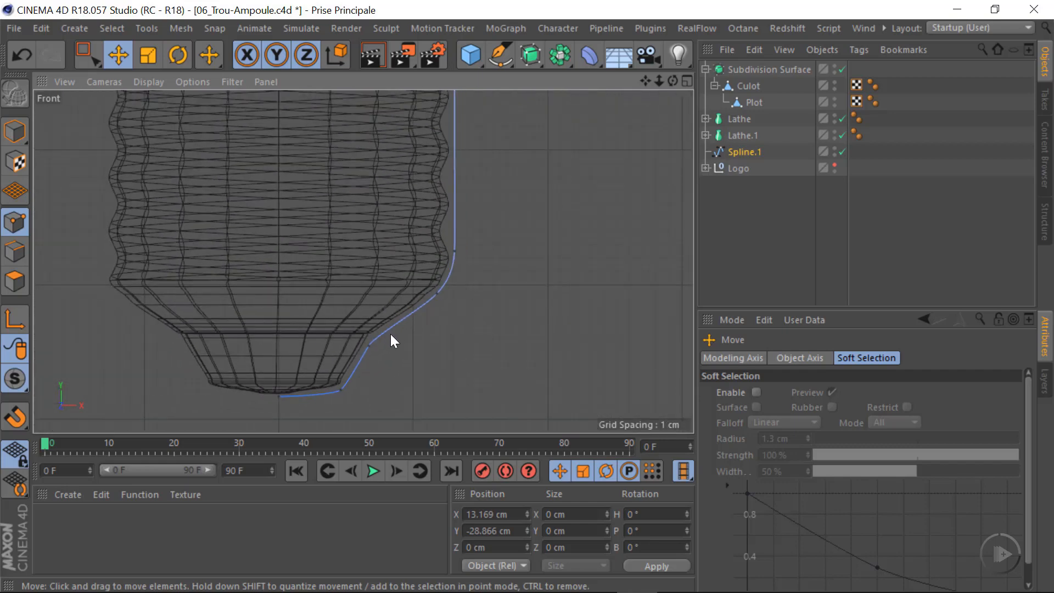
pyautogui.hotkey('ctrl', 'a')
pyautogui.keyDown('alt'); pyautogui.moveTo(438, 255); pyautogui.dragTo(299, 292, button='right'); pyautogui.keyUp('alt')
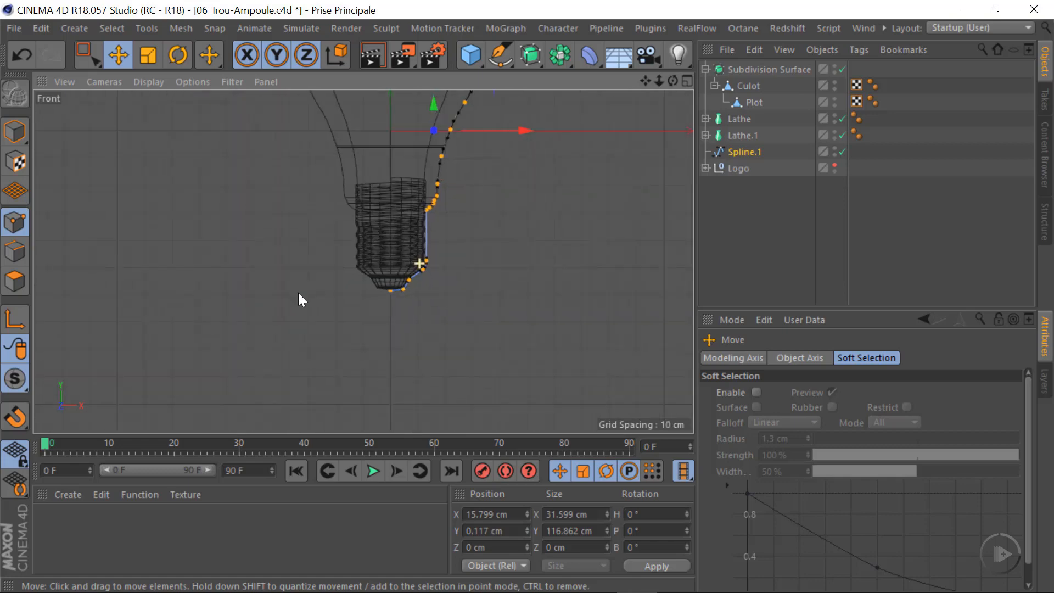
pyautogui.keyDown('alt'); pyautogui.moveTo(401, 229); pyautogui.dragTo(353, 361, button='middle'); pyautogui.keyUp('alt')
pyautogui.keyDown('alt'); pyautogui.moveTo(394, 253); pyautogui.dragTo(382, 311, button='middle'); pyautogui.keyUp('alt')
pyautogui.keyDown('alt'); pyautogui.moveTo(352, 262); pyautogui.dragTo(344, 292, button='right'); pyautogui.keyUp('alt')
pyautogui.keyDown('alt'); pyautogui.moveTo(343, 342); pyautogui.dragTo(354, 267, button='middle'); pyautogui.keyUp('alt')
pyautogui.keyDown('alt'); pyautogui.moveTo(366, 264); pyautogui.dragTo(343, 285, button='right'); pyautogui.keyUp('alt')
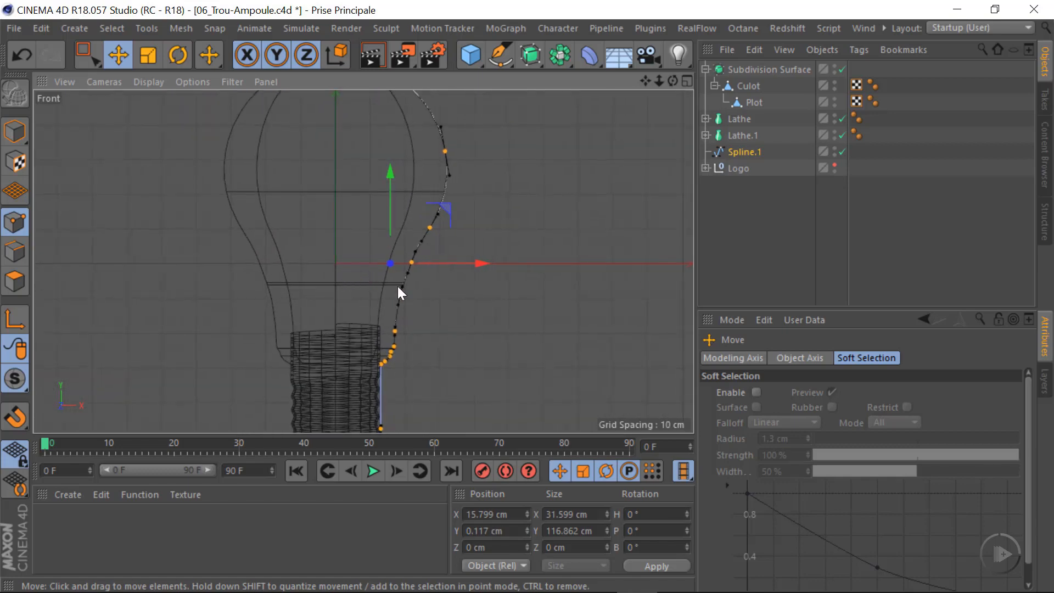
pyautogui.scroll(-2, 329, 297)
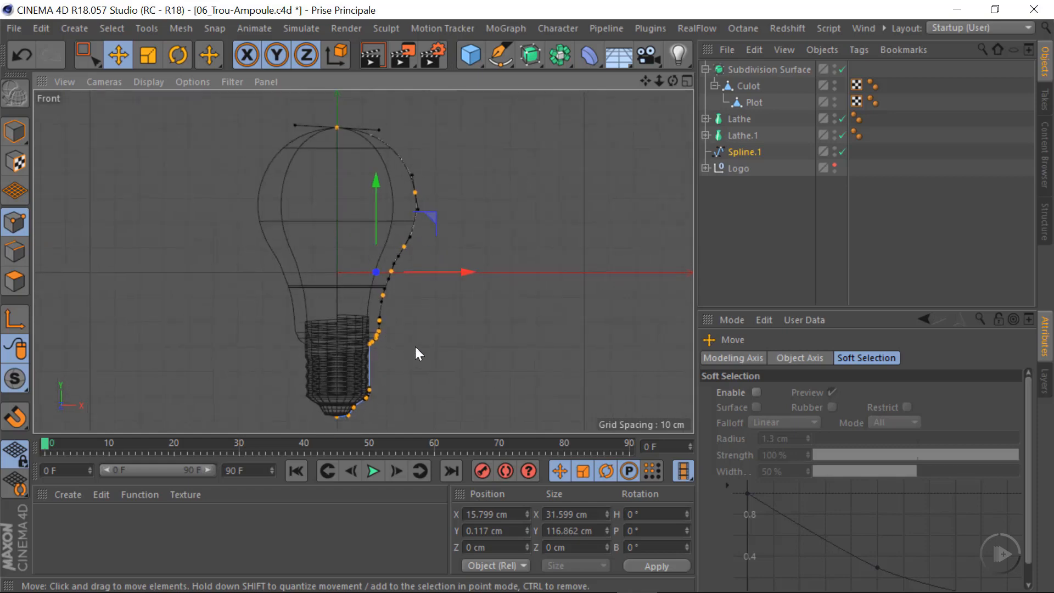
pyautogui.rightClick(440, 303)
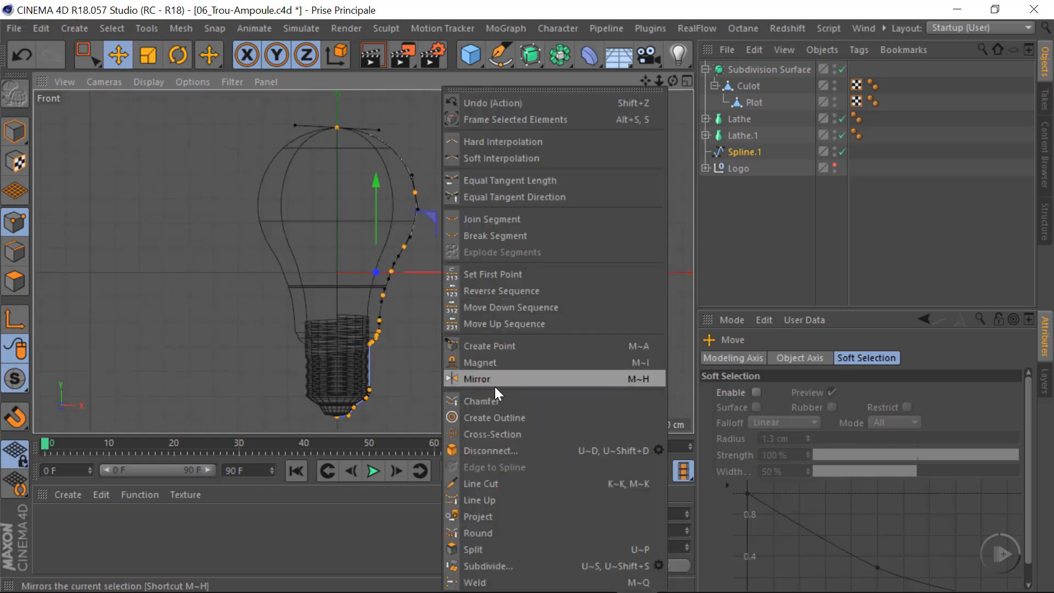
pyautogui.click(506, 416)
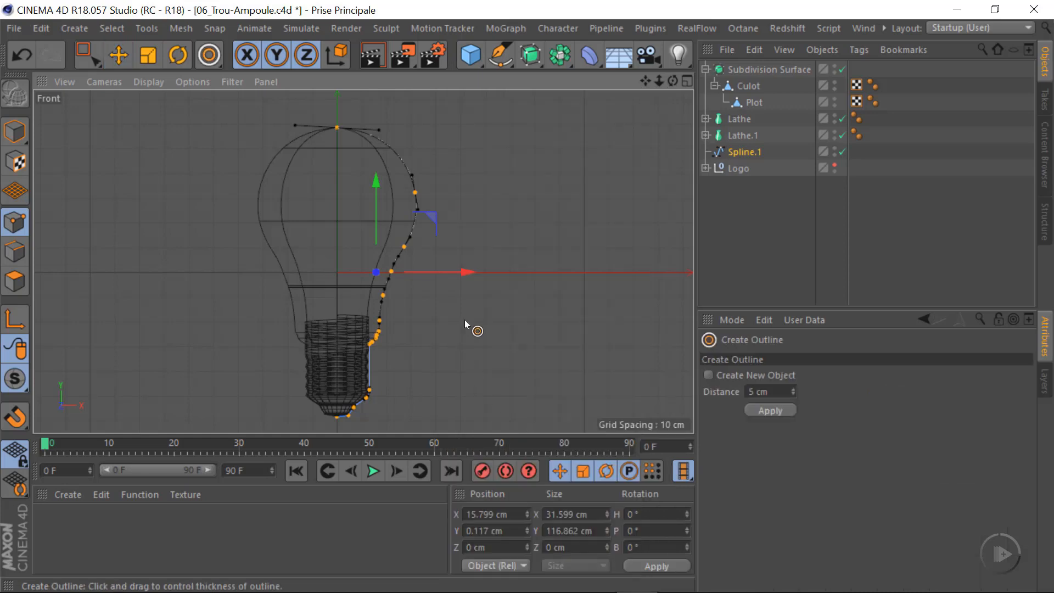
pyautogui.scroll(3, 401, 310)
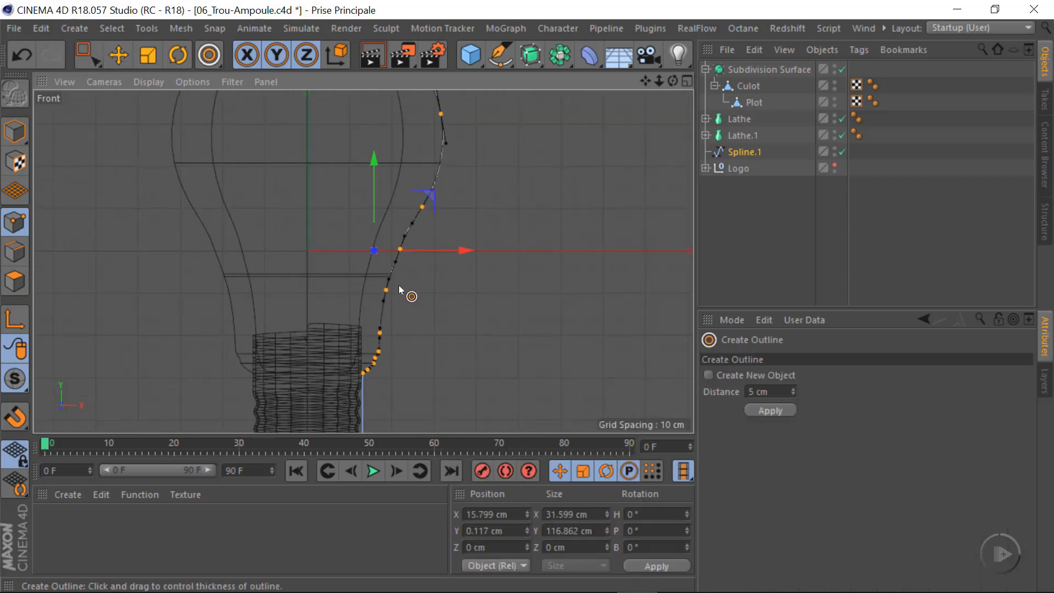
pyautogui.moveTo(398, 285); pyautogui.dragTo(401, 290)
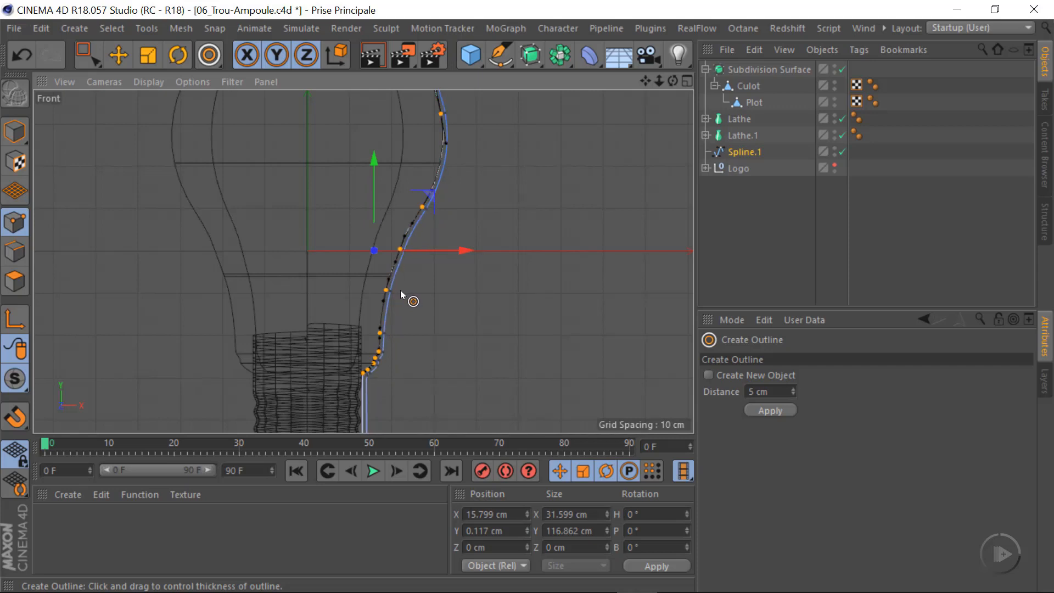
pyautogui.keyDown('alt'); pyautogui.moveTo(391, 281); pyautogui.dragTo(403, 302, button='right'); pyautogui.keyUp('alt')
# Delete the original inner profile points, keeping only the new outer outline
pyautogui.keyDown('alt'); pyautogui.moveTo(357, 357); pyautogui.dragTo(330, 227, button='middle'); pyautogui.keyUp('alt')
pyautogui.keyDown('alt'); pyautogui.moveTo(327, 282); pyautogui.dragTo(438, 282, button='right'); pyautogui.keyUp('alt')
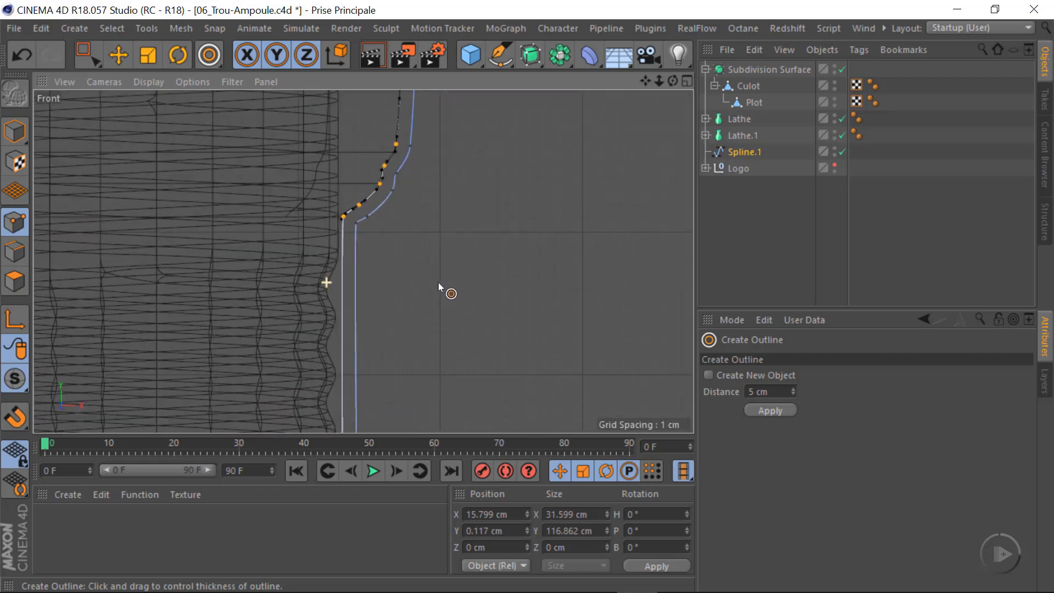
pyautogui.keyDown('alt'); pyautogui.moveTo(343, 353); pyautogui.dragTo(406, 208, button='middle'); pyautogui.keyUp('alt')
pyautogui.moveTo(379, 274)
pyautogui.keyDown('alt'); pyautogui.mouseDown(button='right')
pyautogui.moveTo(341, 285)
pyautogui.moveTo(398, 272)
pyautogui.mouseUp(button='right'); pyautogui.keyUp('alt')
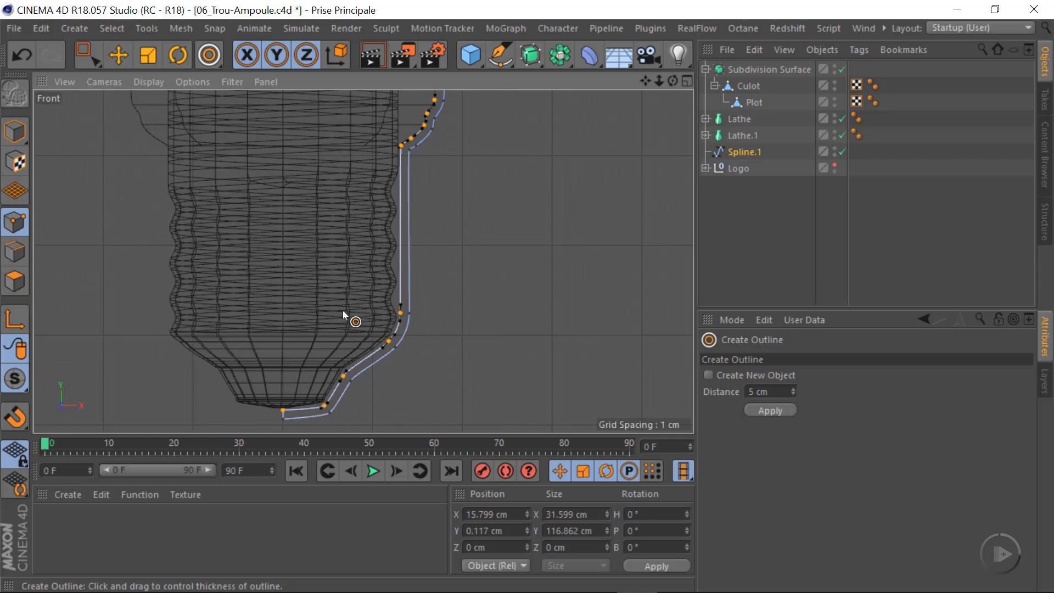
pyautogui.press('Delete')
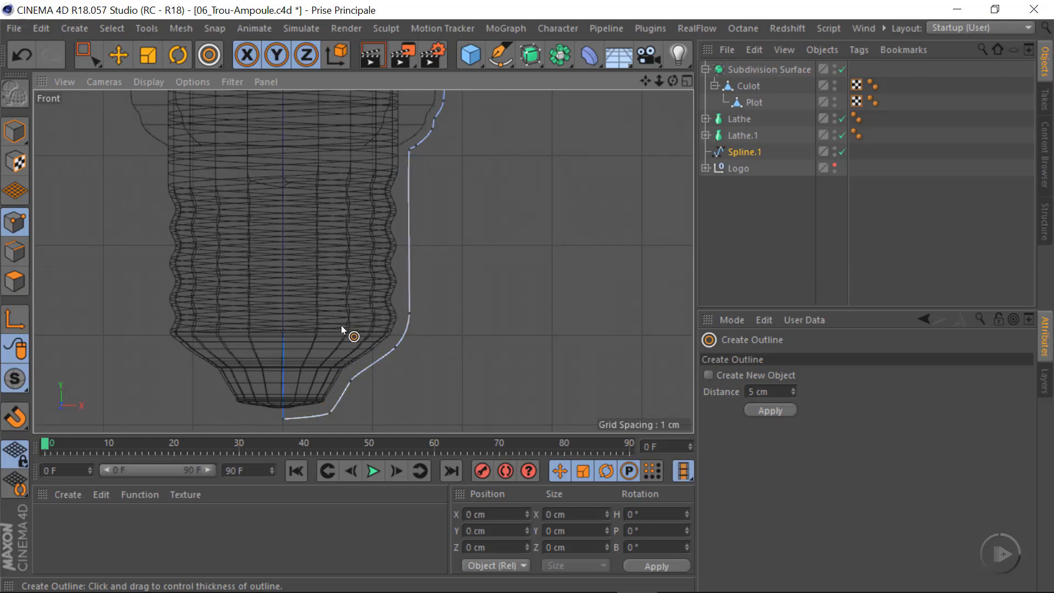
# Set the X position of the spline's bottom end point under the base's tip to 0 cm
pyautogui.scroll(-4, 402, 336)
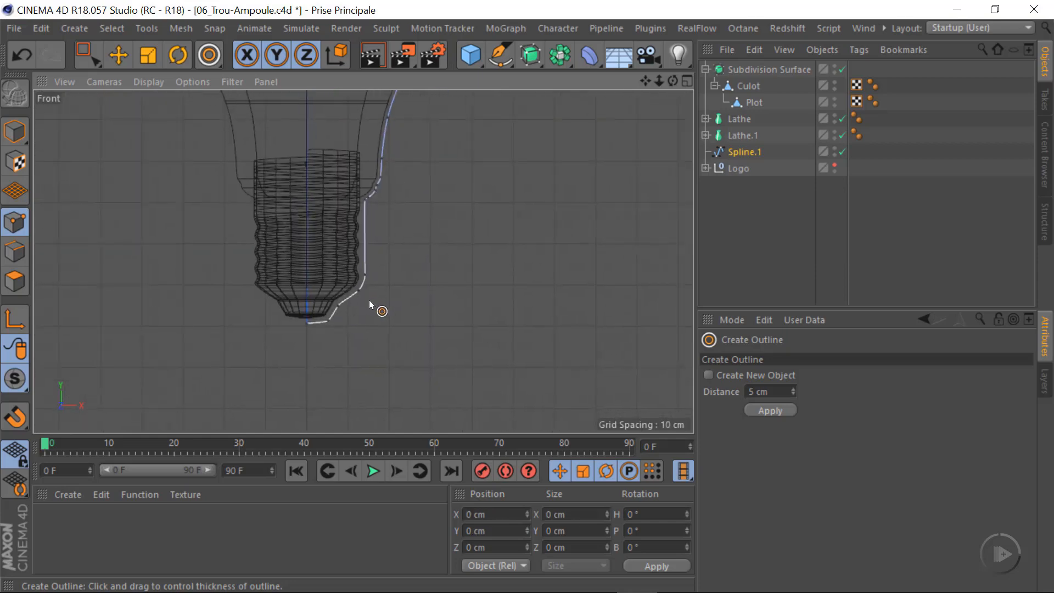
pyautogui.scroll(4, 305, 327)
pyautogui.press('space')
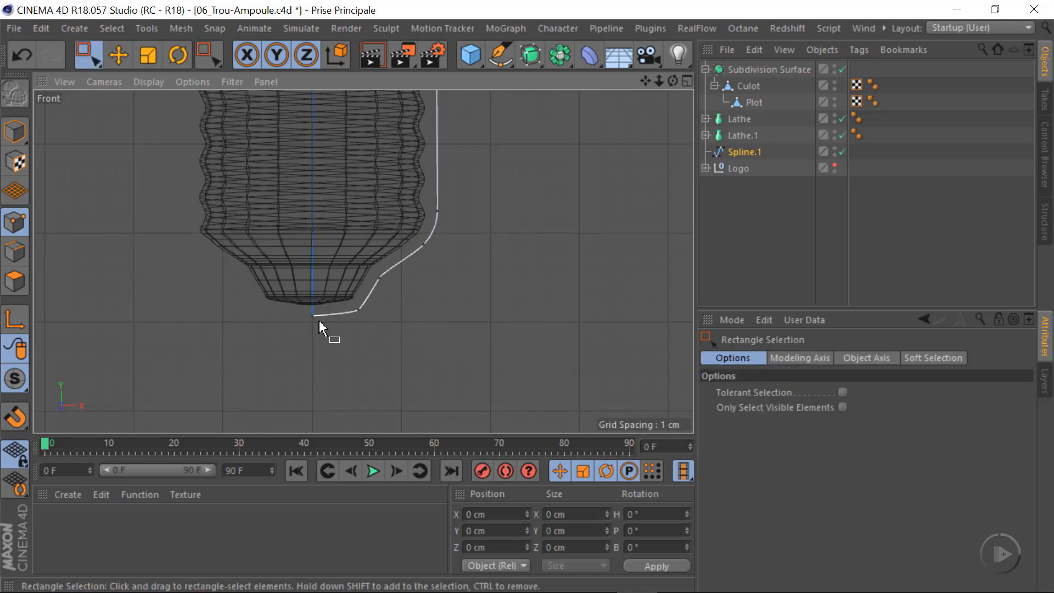
pyautogui.click(116, 55)
pyautogui.scroll(1, 350, 349)
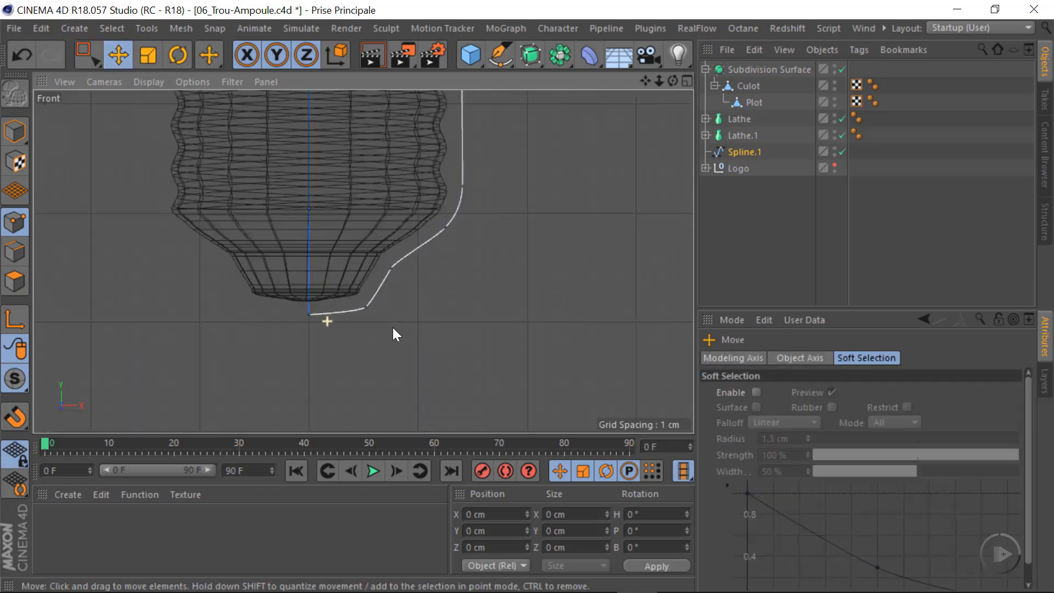
pyautogui.scroll(3, 330, 301)
pyautogui.click(294, 309)
pyautogui.moveTo(383, 311); pyautogui.dragTo(384, 311)
pyautogui.click(396, 297)
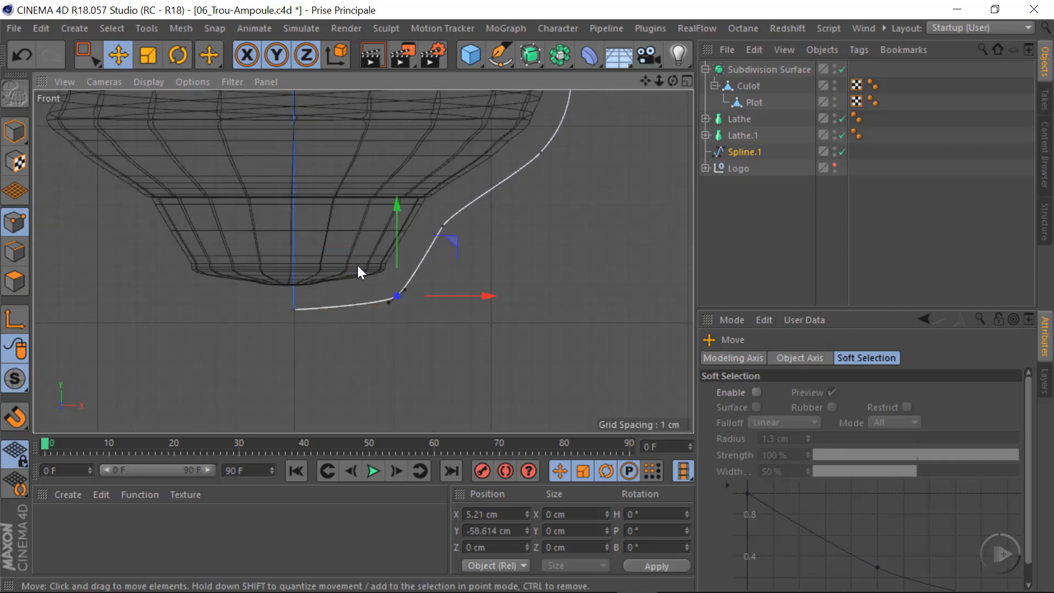
pyautogui.click(291, 309)
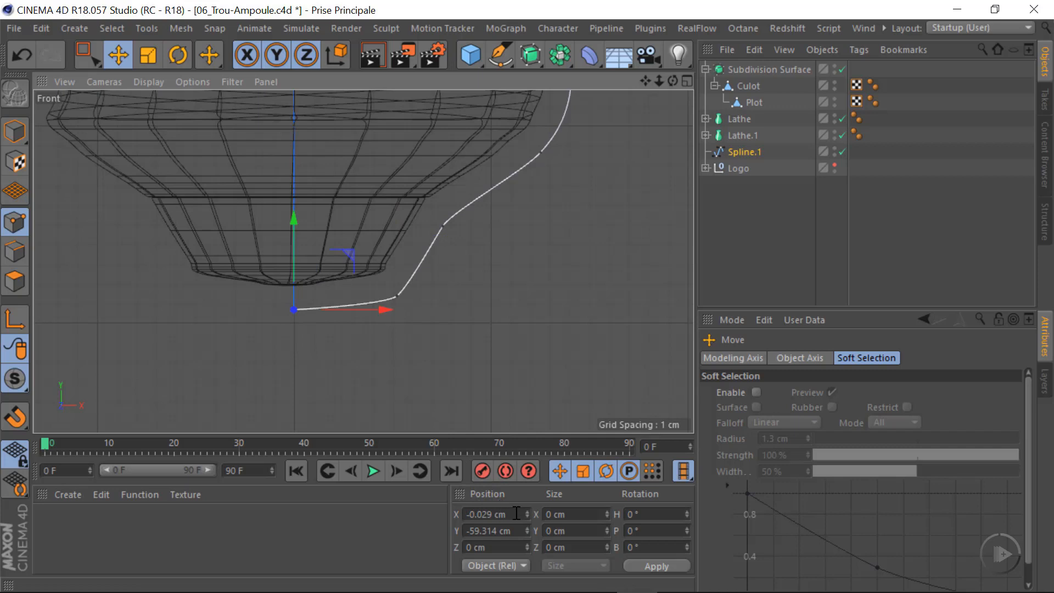
pyautogui.click(497, 514)
pyautogui.write('0')
pyautogui.press('Return')
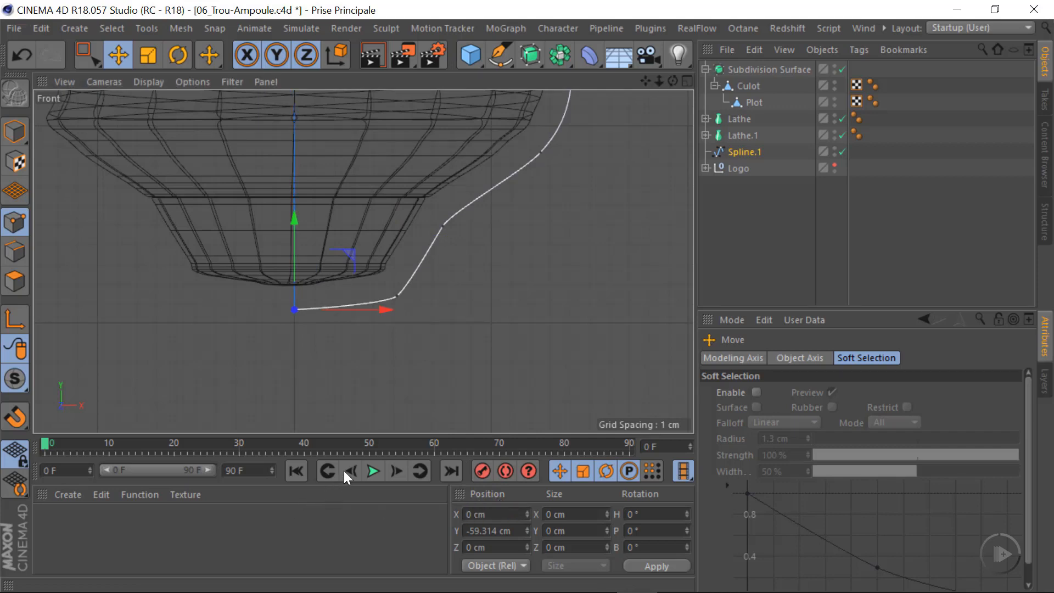
# Raise the corner point beside the base's tip to about Y -58.15 cm and the bottom end point to about Y -58.98 cm
pyautogui.click(397, 298)
pyautogui.moveTo(401, 215); pyautogui.dragTo(403, 206)
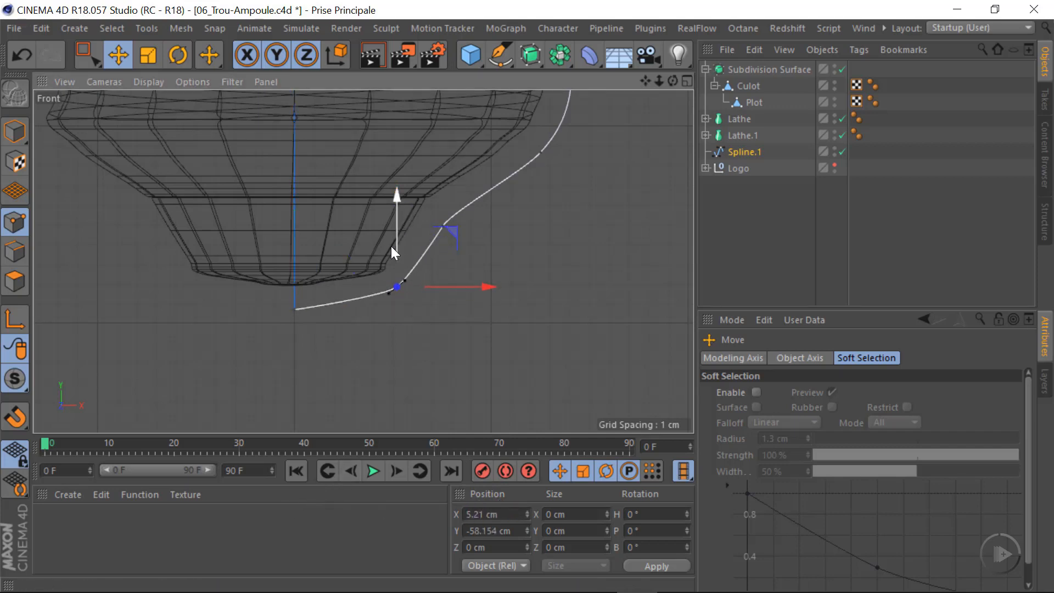
pyautogui.click(294, 309)
pyautogui.moveTo(304, 222); pyautogui.dragTo(302, 216)
# Raise the two spline points along the base's taper slightly, the upper one to about X 12.50 cm, Y -51.08 cm
pyautogui.keyDown('alt'); pyautogui.moveTo(421, 300); pyautogui.dragTo(366, 375, button='middle'); pyautogui.keyUp('alt')
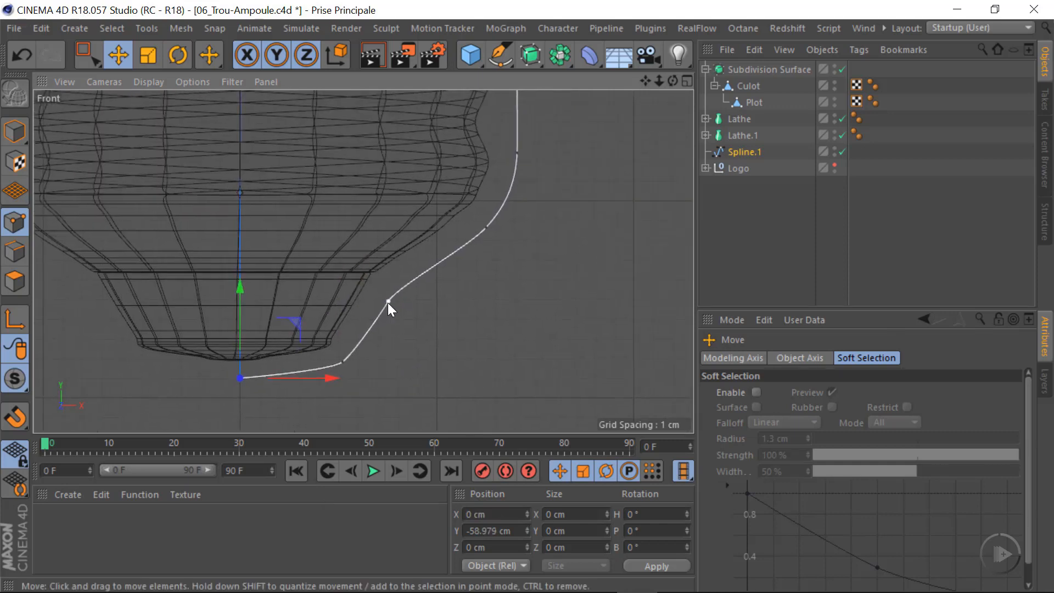
pyautogui.click(389, 302)
pyautogui.moveTo(396, 215); pyautogui.dragTo(392, 204)
pyautogui.click(486, 228)
pyautogui.moveTo(492, 144); pyautogui.dragTo(486, 139)
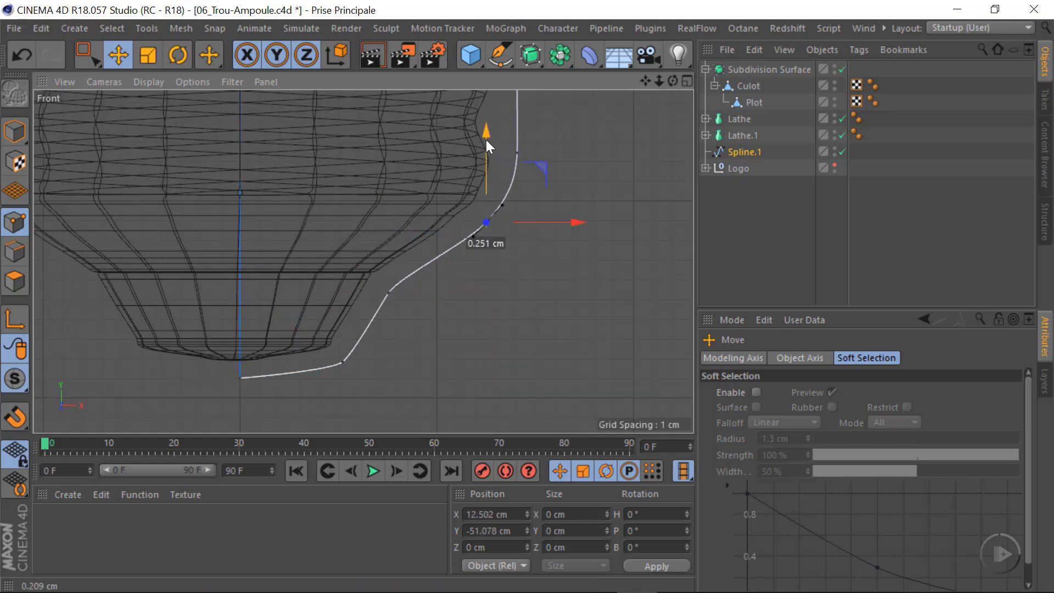
# Move the spline point beside the lowest thread inward to about X 13.82 cm
pyautogui.keyDown('alt'); pyautogui.moveTo(537, 190); pyautogui.dragTo(499, 287, button='middle'); pyautogui.keyUp('alt')
pyautogui.click(501, 287)
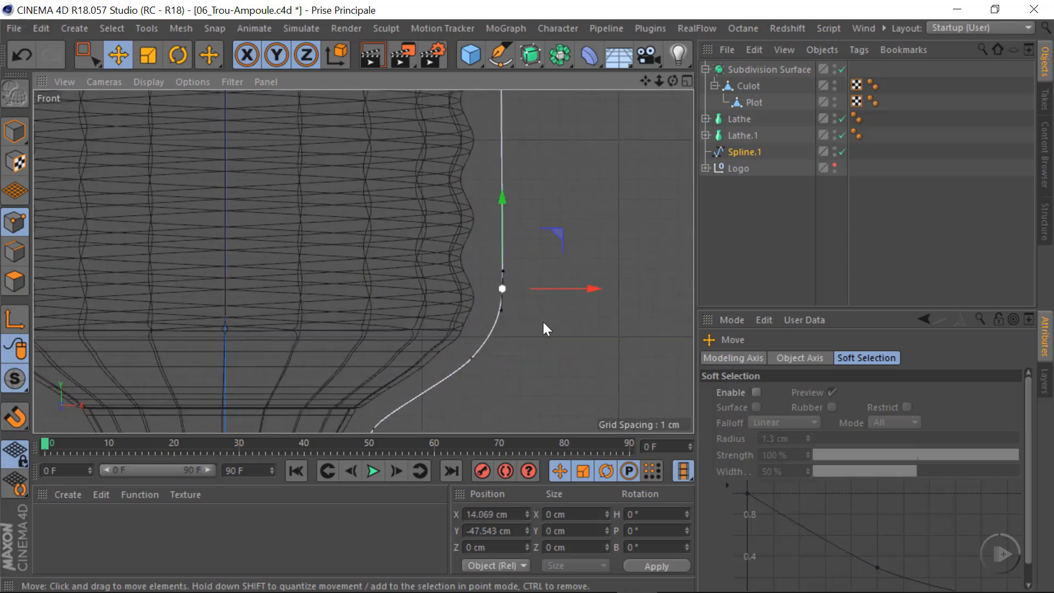
pyautogui.moveTo(592, 289); pyautogui.dragTo(585, 289)
# Delete the surplus point just above the collar's inner corner and move the next point up the curve to about X 16.25 cm, Y -27.39 cm
pyautogui.keyDown('alt'); pyautogui.moveTo(499, 205); pyautogui.dragTo(420, 377, button='middle'); pyautogui.keyUp('alt')
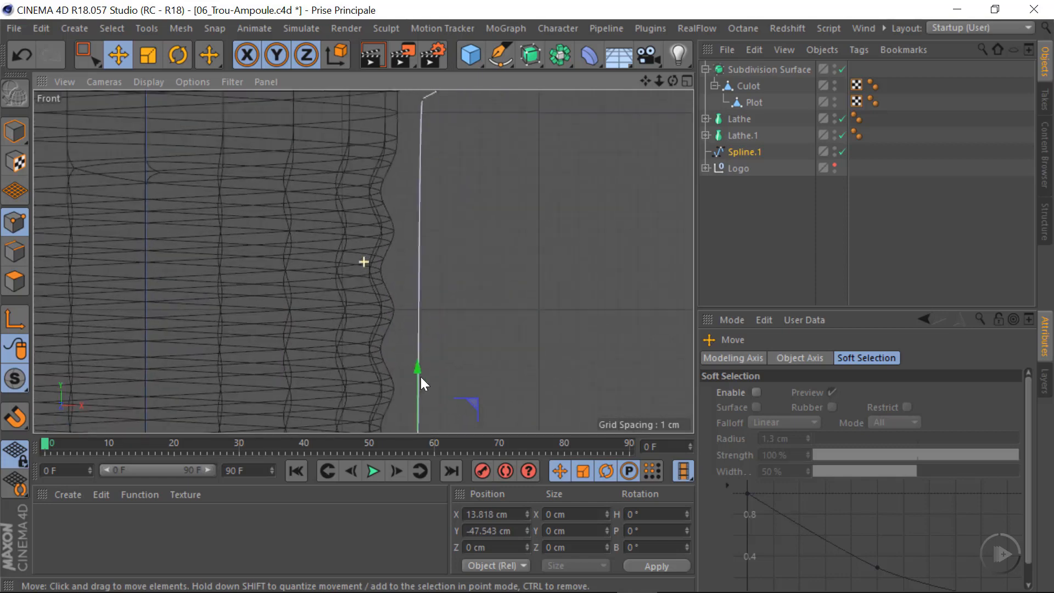
pyautogui.keyDown('alt'); pyautogui.moveTo(397, 243); pyautogui.dragTo(414, 409, button='middle'); pyautogui.keyUp('alt')
pyautogui.moveTo(438, 254)
pyautogui.keyDown('alt'); pyautogui.mouseDown(button='right')
pyautogui.moveTo(502, 259)
pyautogui.moveTo(491, 263)
pyautogui.mouseUp(button='right'); pyautogui.keyUp('alt')
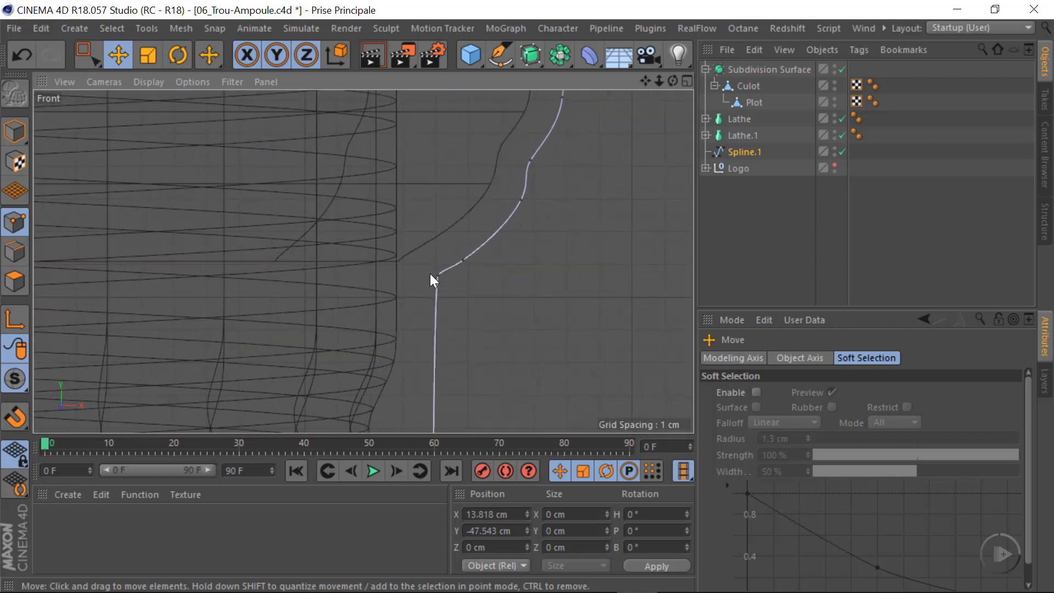
pyautogui.click(436, 277)
pyautogui.moveTo(464, 258); pyautogui.dragTo(535, 192)
pyautogui.click(478, 302)
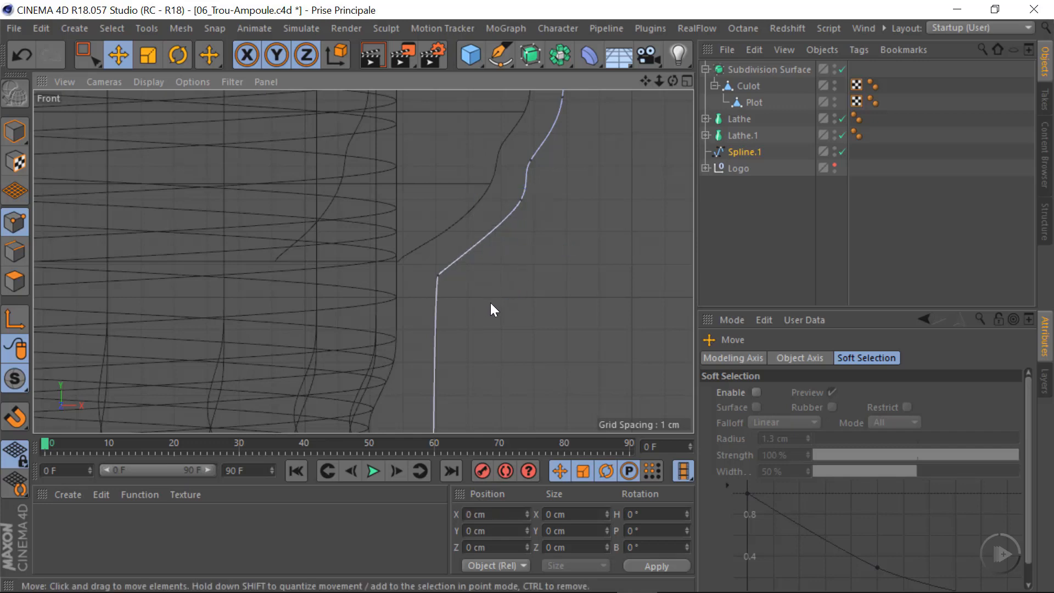
pyautogui.click(523, 201)
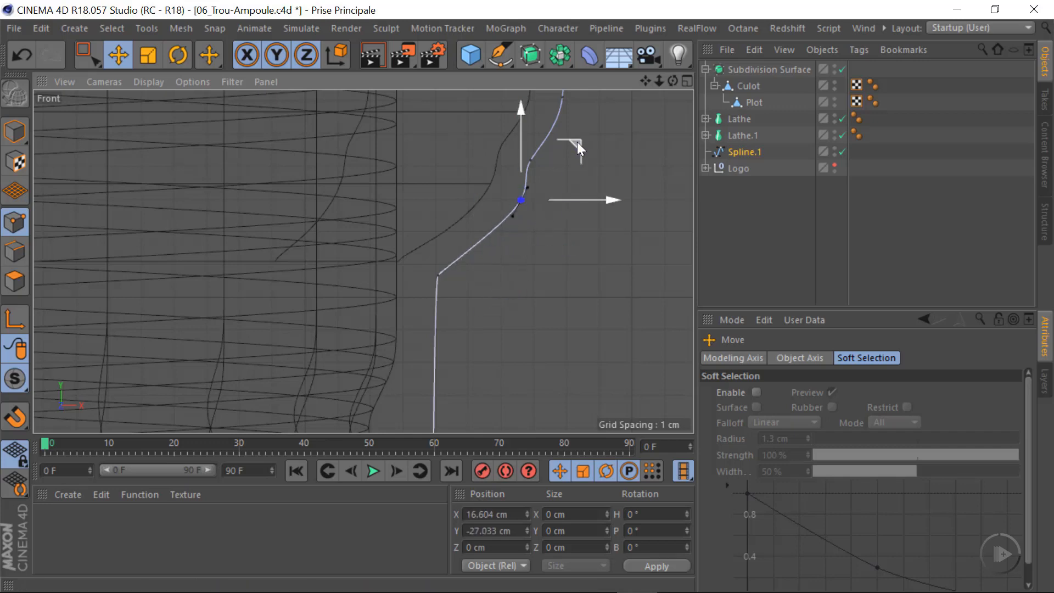
pyautogui.moveTo(576, 143); pyautogui.dragTo(562, 157)
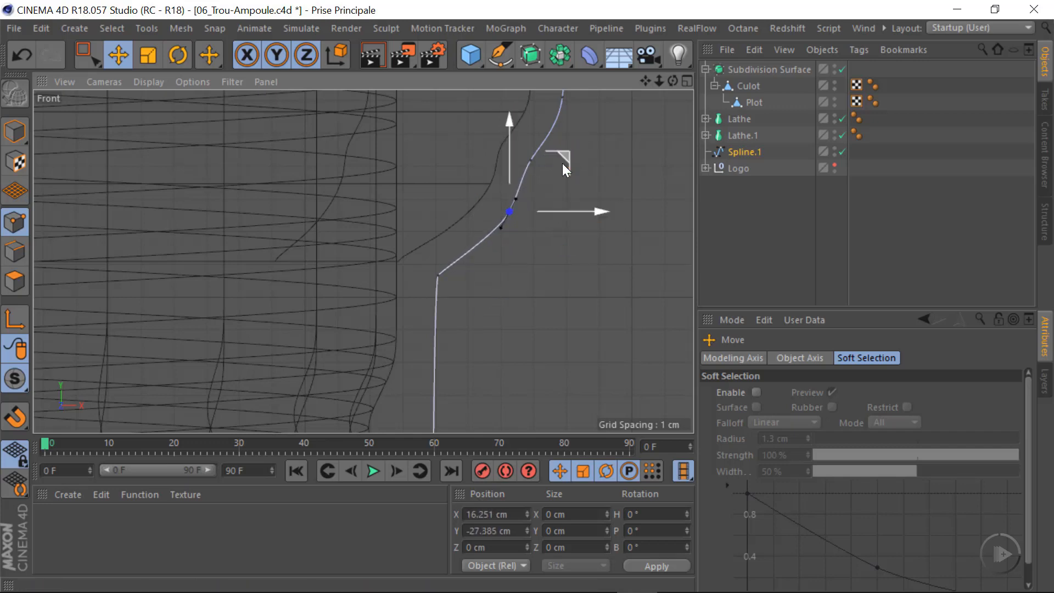
# Set the X position of the spline's end point at the top of the bulb to 0 cm
pyautogui.keyDown('alt'); pyautogui.moveTo(511, 254); pyautogui.dragTo(396, 274, button='right'); pyautogui.keyUp('alt')
pyautogui.keyDown('alt'); pyautogui.moveTo(533, 228); pyautogui.dragTo(463, 385, button='middle'); pyautogui.keyUp('alt')
pyautogui.keyDown('alt'); pyautogui.moveTo(472, 329); pyautogui.dragTo(555, 331, button='right'); pyautogui.keyUp('alt')
pyautogui.keyDown('alt'); pyautogui.moveTo(461, 292); pyautogui.dragTo(285, 337, button='right'); pyautogui.keyUp('alt')
pyautogui.keyDown('alt'); pyautogui.moveTo(433, 246); pyautogui.dragTo(408, 418, button='middle'); pyautogui.keyUp('alt')
pyautogui.keyDown('alt'); pyautogui.moveTo(381, 228); pyautogui.dragTo(620, 242, button='right'); pyautogui.keyUp('alt')
pyautogui.click(382, 227)
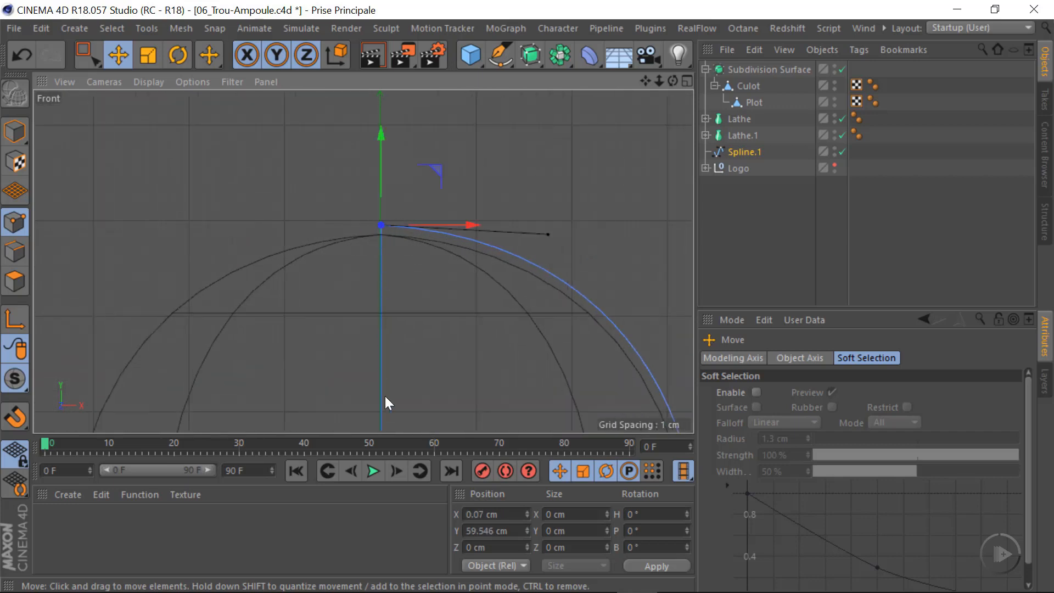
pyautogui.click(484, 514)
pyautogui.write('0')
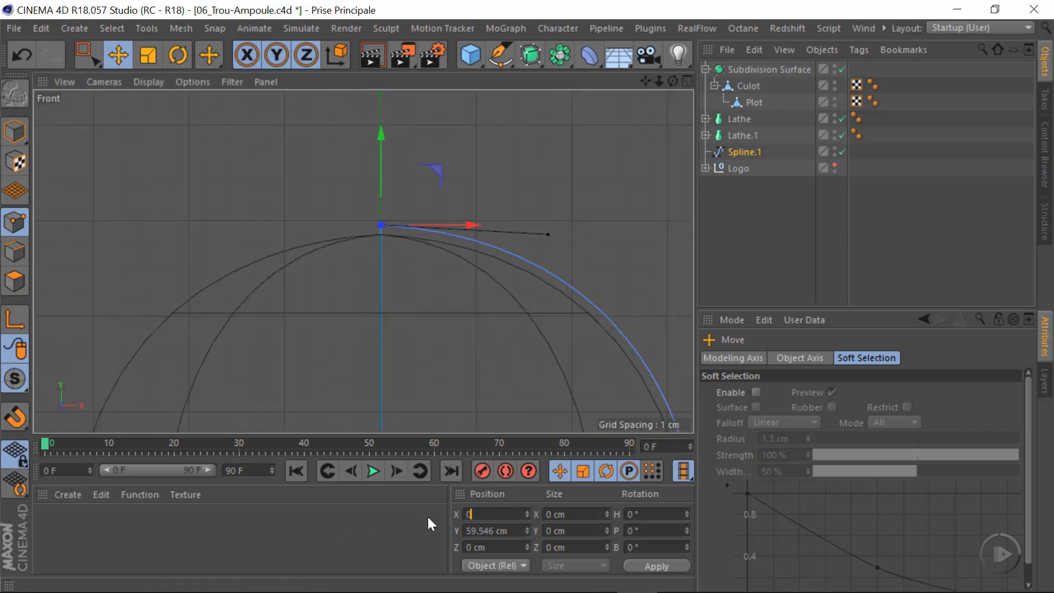
pyautogui.press('Return')
# Check the spline's bottom end point under the base and turn off Close Spline for Spline.1
pyautogui.keyDown('alt'); pyautogui.moveTo(387, 245); pyautogui.dragTo(243, 279, button='right'); pyautogui.keyUp('alt')
pyautogui.moveTo(363, 262)
pyautogui.keyDown('alt'); pyautogui.mouseDown(button='middle')
pyautogui.moveTo(396, 308)
pyautogui.moveTo(377, 266)
pyautogui.mouseUp(button='middle'); pyautogui.keyUp('alt')
pyautogui.keyDown('alt'); pyautogui.moveTo(367, 388); pyautogui.dragTo(659, 386, button='right'); pyautogui.keyUp('alt')
pyautogui.keyDown('alt'); pyautogui.moveTo(331, 317); pyautogui.dragTo(376, 339, button='middle'); pyautogui.keyUp('alt')
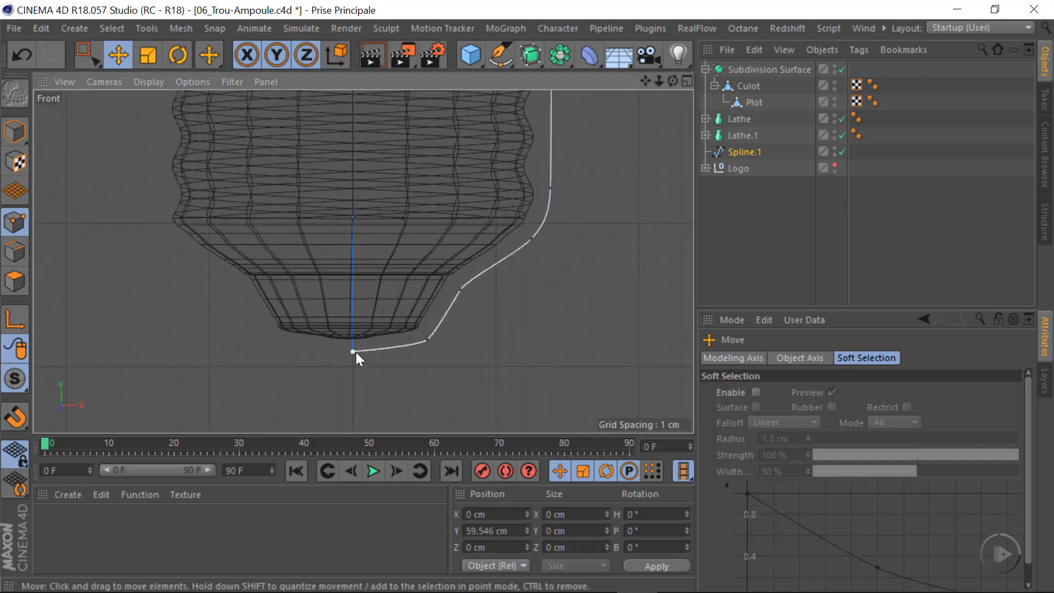
pyautogui.click(353, 351)
pyautogui.keyDown('alt'); pyautogui.moveTo(370, 276); pyautogui.dragTo(344, 286, button='right'); pyautogui.keyUp('alt')
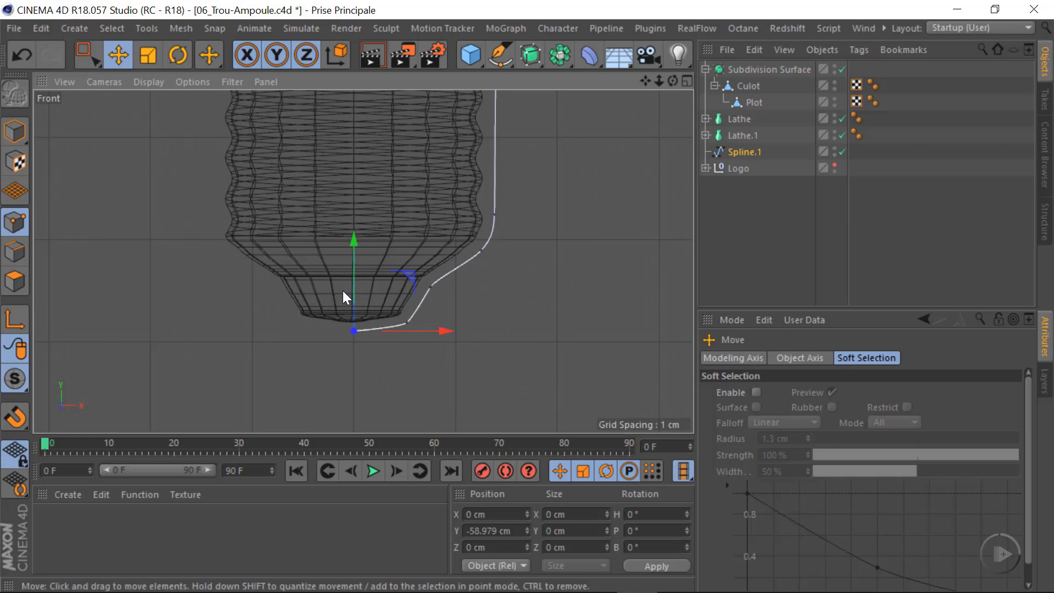
pyautogui.keyDown('alt'); pyautogui.moveTo(355, 304); pyautogui.dragTo(362, 337, button='middle'); pyautogui.keyUp('alt')
pyautogui.keyDown('alt'); pyautogui.moveTo(361, 359); pyautogui.dragTo(599, 364, button='right'); pyautogui.keyUp('alt')
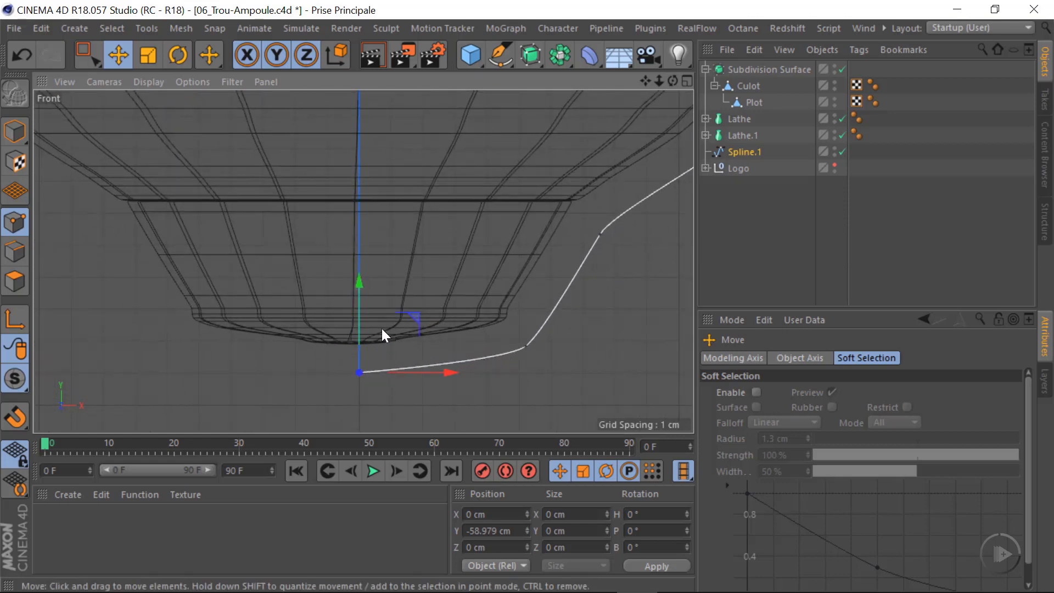
pyautogui.keyDown('alt'); pyautogui.moveTo(381, 328); pyautogui.dragTo(229, 362, button='right'); pyautogui.keyUp('alt')
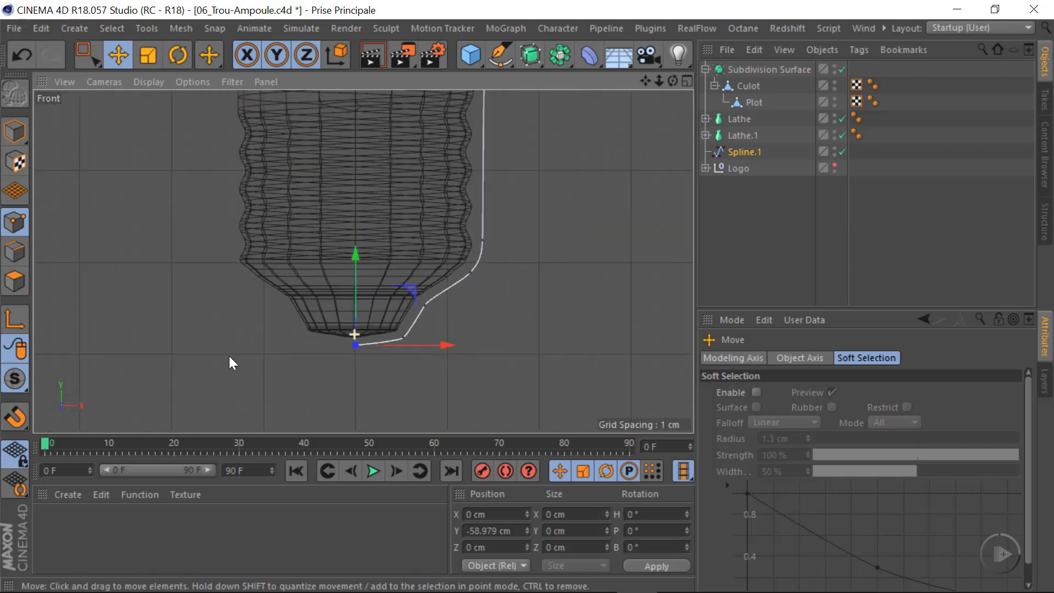
pyautogui.click(747, 152)
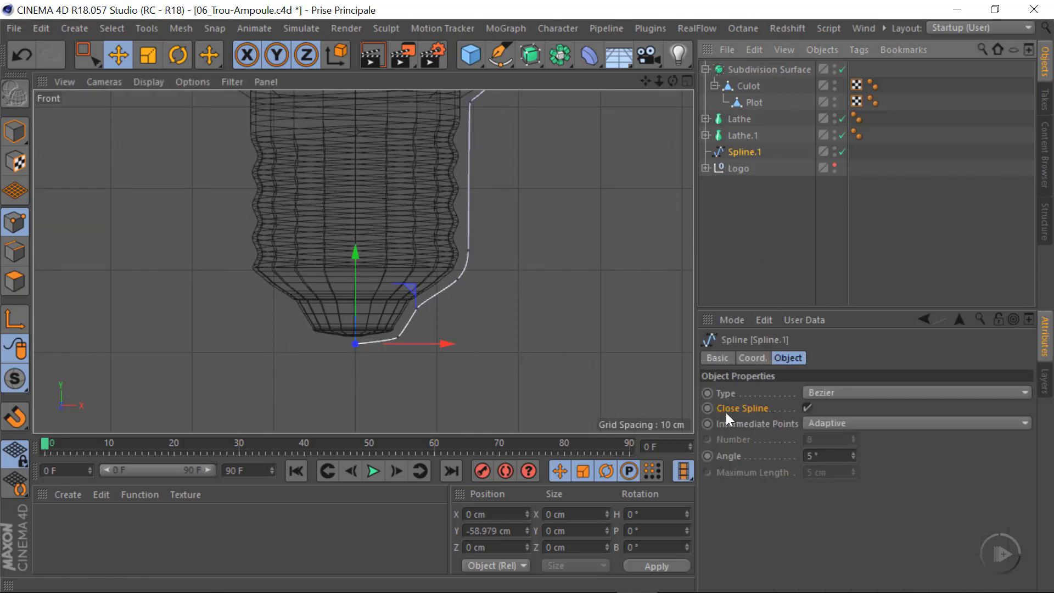
pyautogui.click(806, 408)
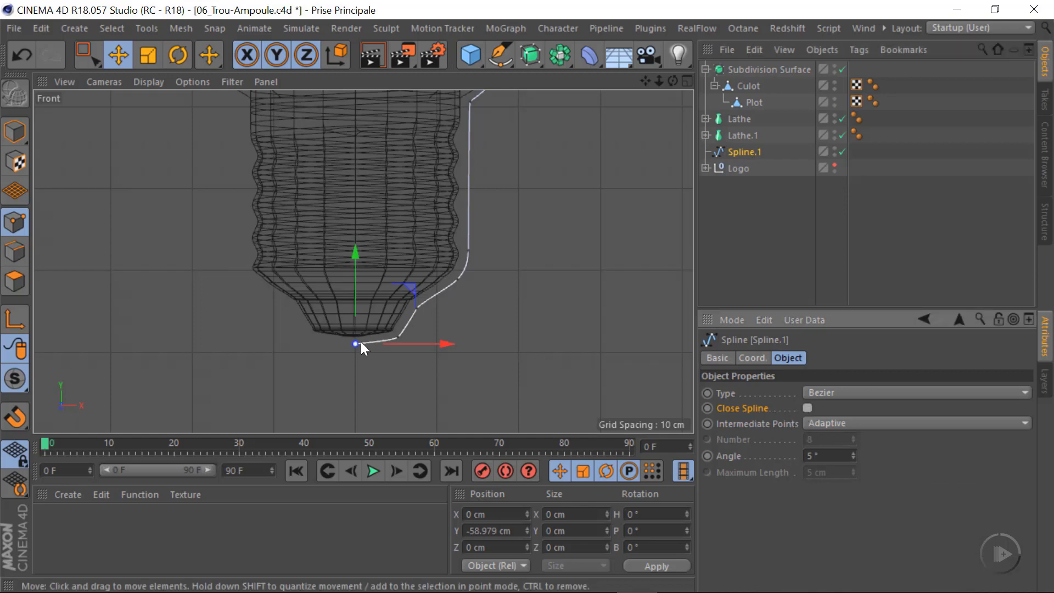
# Revolve Spline.1 into a solid bulb shape by adding a Lathe generator as its parent and show the Perspective view
pyautogui.keyDown('alt'); pyautogui.moveTo(360, 342); pyautogui.dragTo(285, 362, button='right'); pyautogui.keyUp('alt')
pyautogui.keyDown('alt'); pyautogui.moveTo(384, 303); pyautogui.dragTo(390, 441, button='middle'); pyautogui.keyUp('alt')
pyautogui.keyDown('alt'); pyautogui.moveTo(437, 257); pyautogui.dragTo(409, 260, button='right'); pyautogui.keyUp('alt')
pyautogui.keyDown('alt'); pyautogui.moveTo(395, 347); pyautogui.dragTo(387, 316, button='middle'); pyautogui.keyUp('alt')
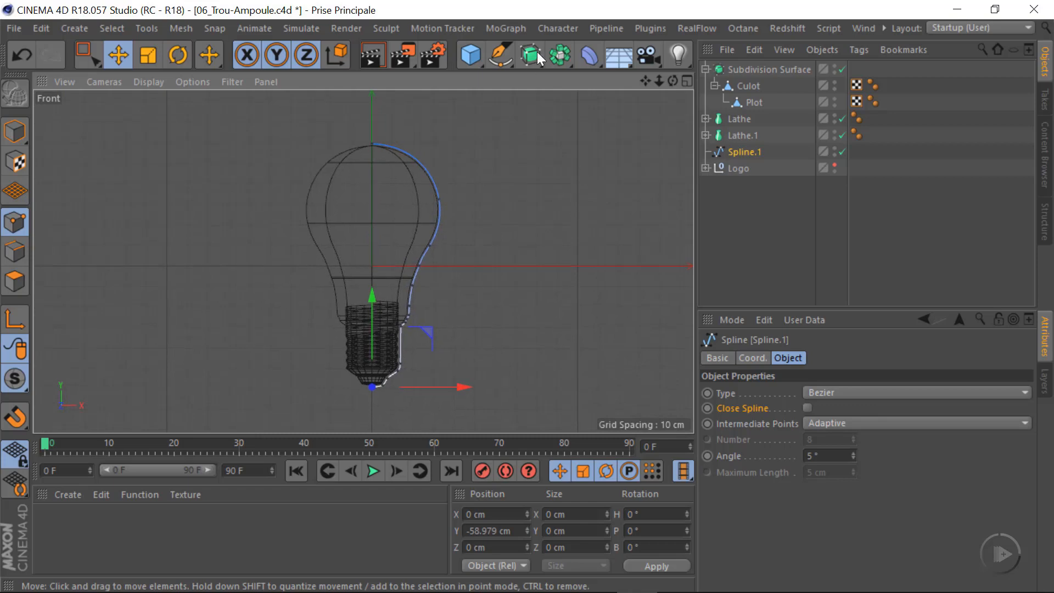
pyautogui.moveTo(531, 56); pyautogui.dragTo(592, 111)
pyautogui.middleClick(371, 294)
pyautogui.middleClick(256, 202)
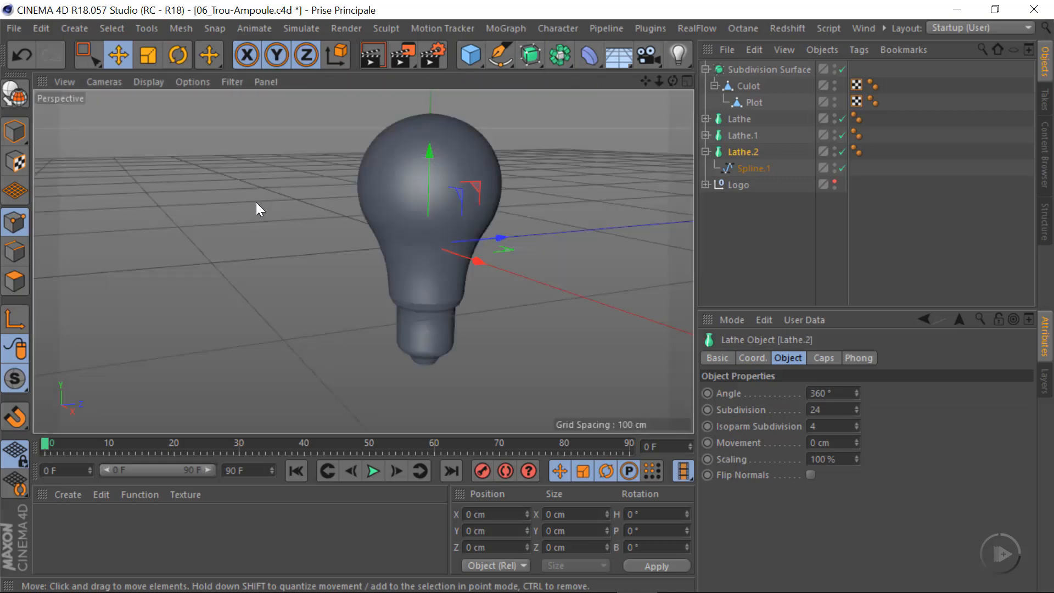
# Show the Perspective view in Gouraud Shading (Lines) and examine the mesh layout around the bulb's collar
pyautogui.scroll(5, 533, 308)
pyautogui.keyDown('alt'); pyautogui.moveTo(360, 321); pyautogui.dragTo(328, 255); pyautogui.keyUp('alt')
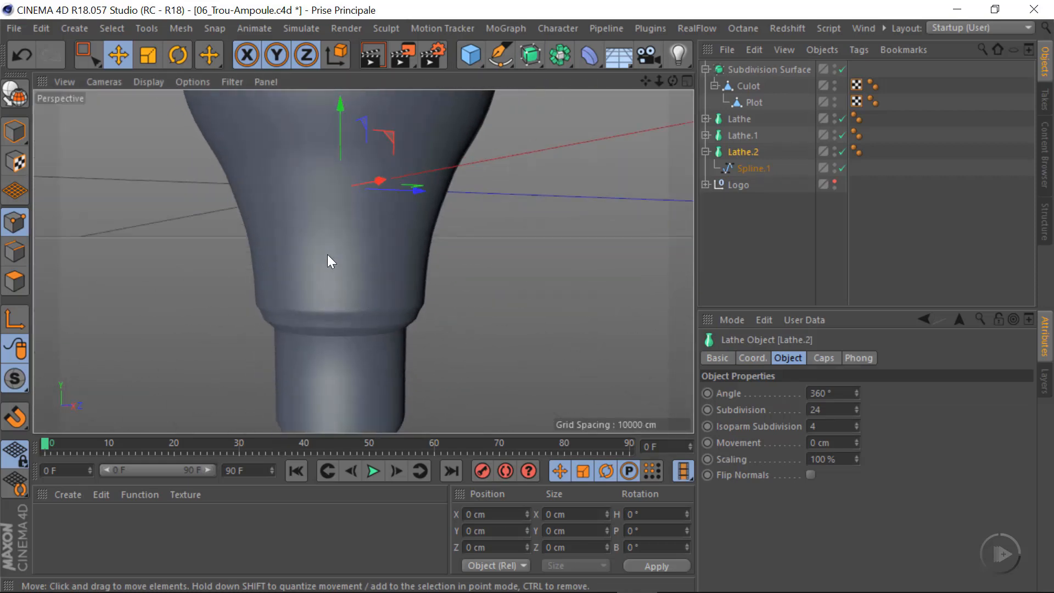
pyautogui.click(148, 81)
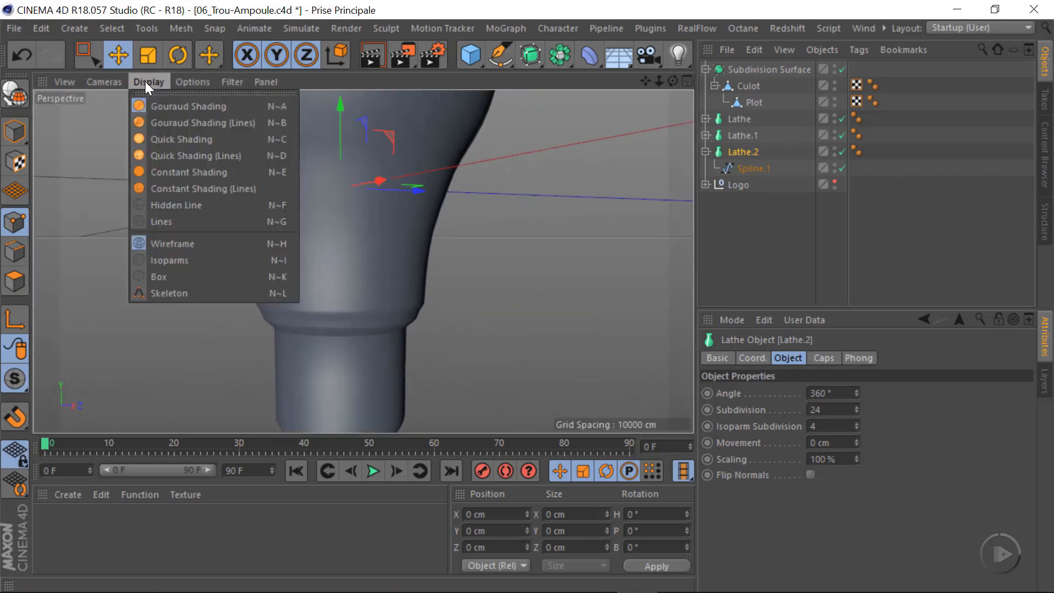
pyautogui.click(189, 123)
pyautogui.keyDown('alt'); pyautogui.moveTo(335, 327); pyautogui.dragTo(304, 339, button='right'); pyautogui.keyUp('alt')
pyautogui.keyDown('alt'); pyautogui.moveTo(354, 312); pyautogui.dragTo(479, 286, button='right'); pyautogui.keyUp('alt')
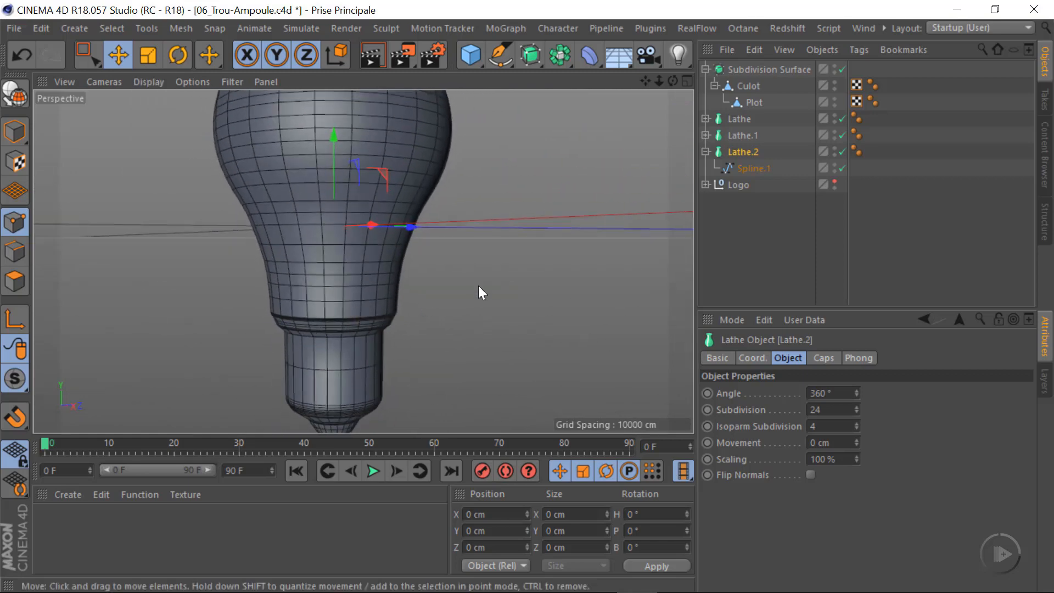
# Set Spline.1's intermediate points to Subdivided with a maximum length of 3 cm
pyautogui.click(753, 167)
pyautogui.keyDown('alt'); pyautogui.moveTo(354, 344); pyautogui.dragTo(371, 334, button='right'); pyautogui.keyUp('alt')
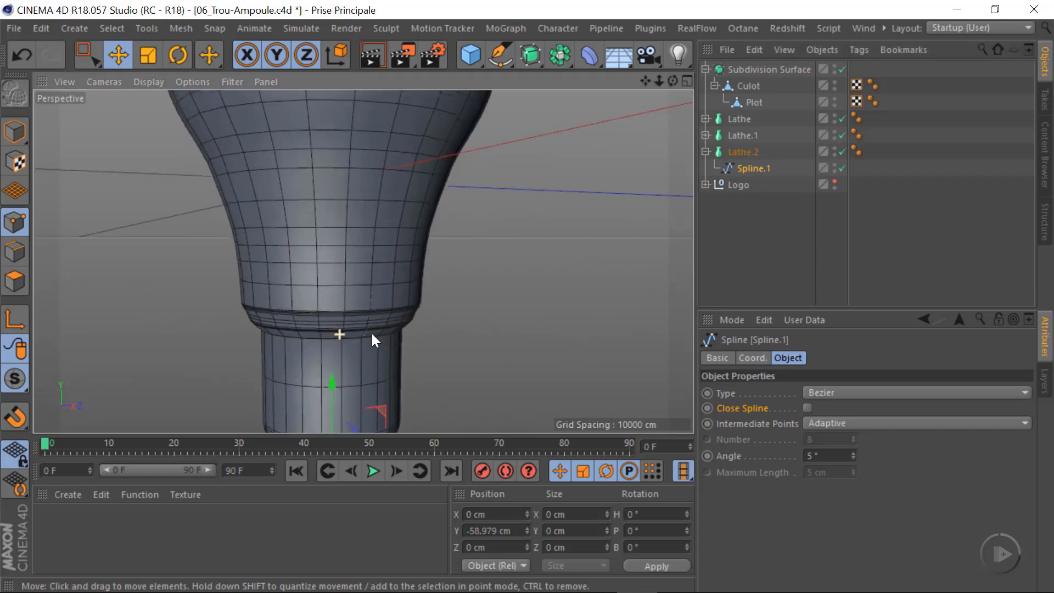
pyautogui.click(862, 423)
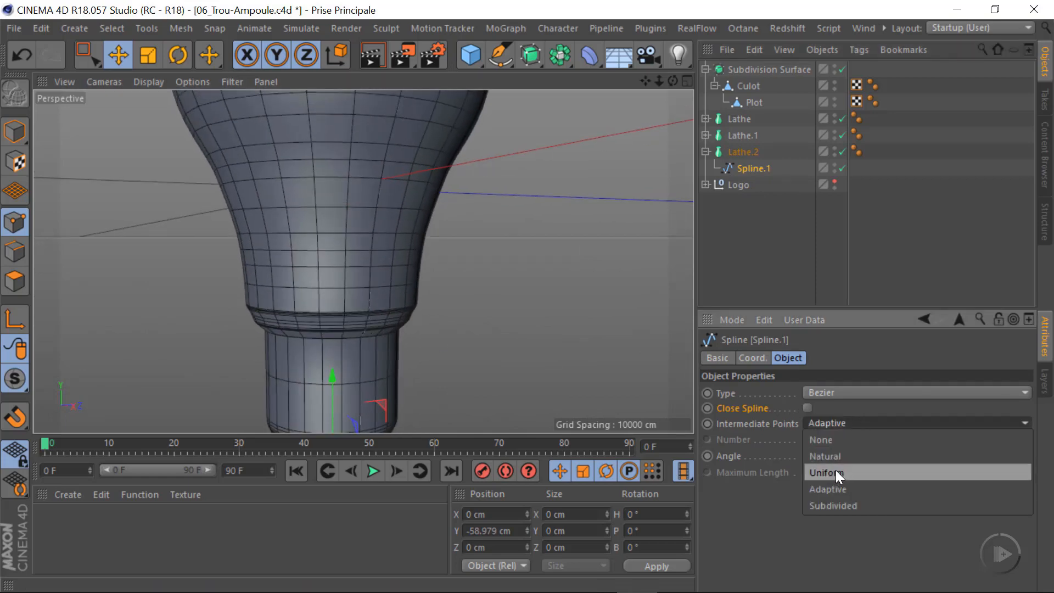
pyautogui.click(832, 504)
pyautogui.keyDown('alt'); pyautogui.moveTo(363, 279); pyautogui.dragTo(375, 322, button='right'); pyautogui.keyUp('alt')
pyautogui.tripleClick(853, 475)
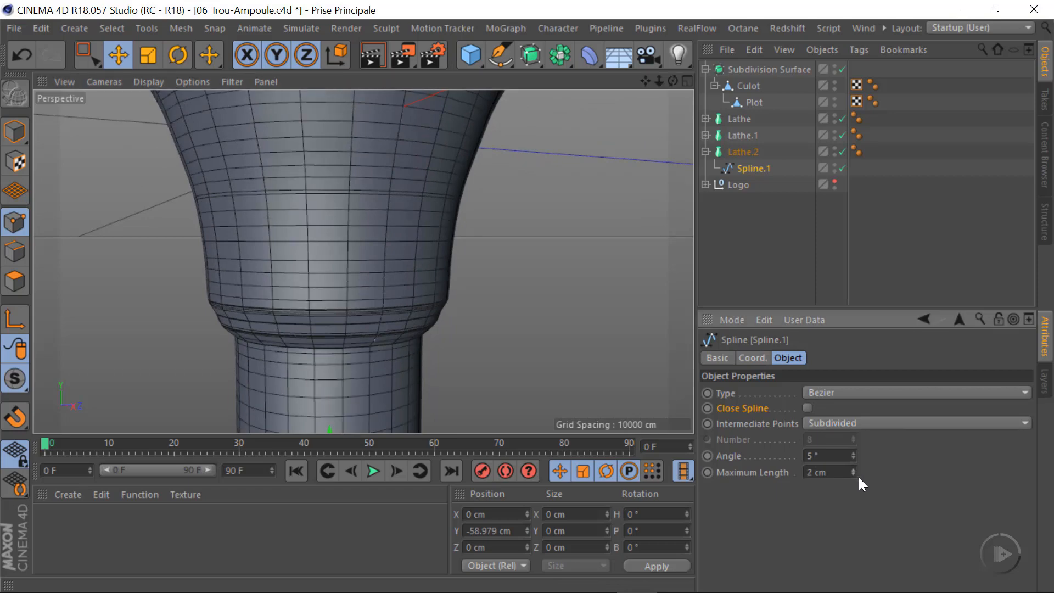
pyautogui.click(854, 470)
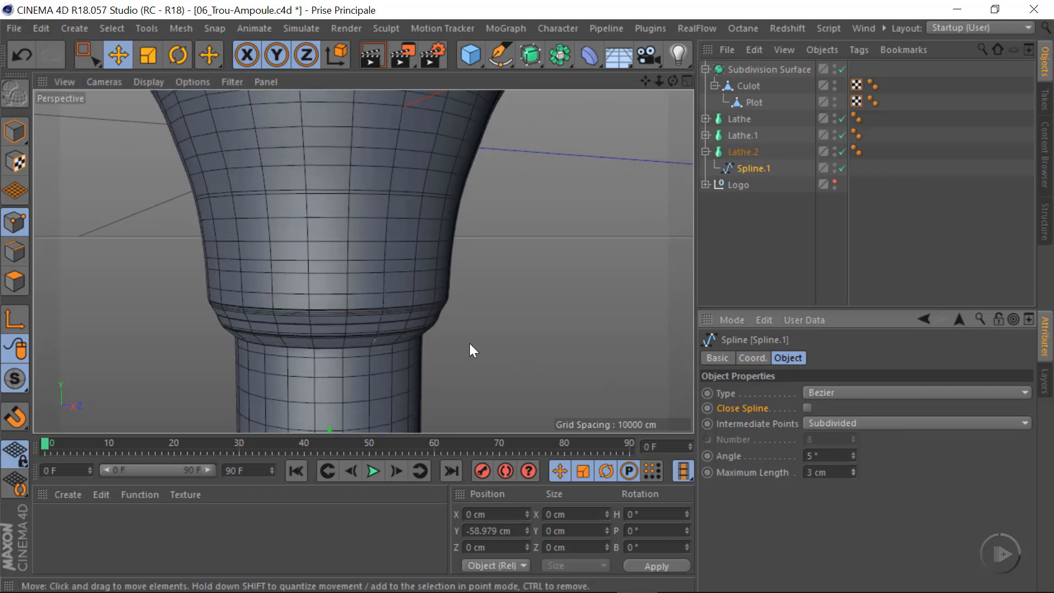
# Set the subdivision angle of Spline.1 to 25° and check the mesh around the collar and base
pyautogui.keyDown('alt'); pyautogui.moveTo(469, 344); pyautogui.dragTo(322, 311, button='right'); pyautogui.keyUp('alt')
pyautogui.keyDown('alt'); pyautogui.moveTo(322, 311); pyautogui.dragTo(356, 327); pyautogui.keyUp('alt')
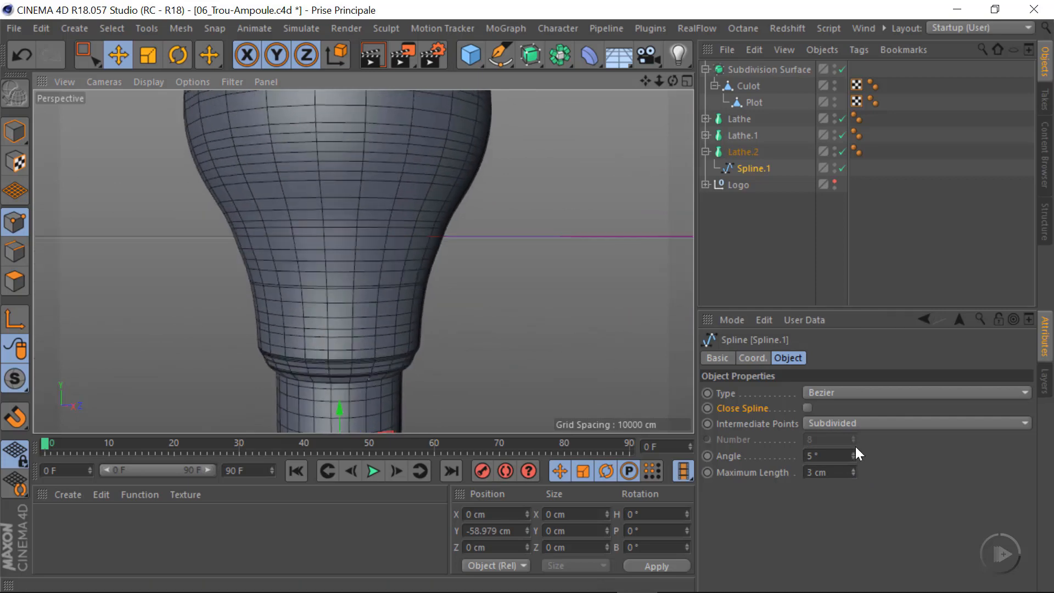
pyautogui.moveTo(854, 453); pyautogui.dragTo(855, 437)
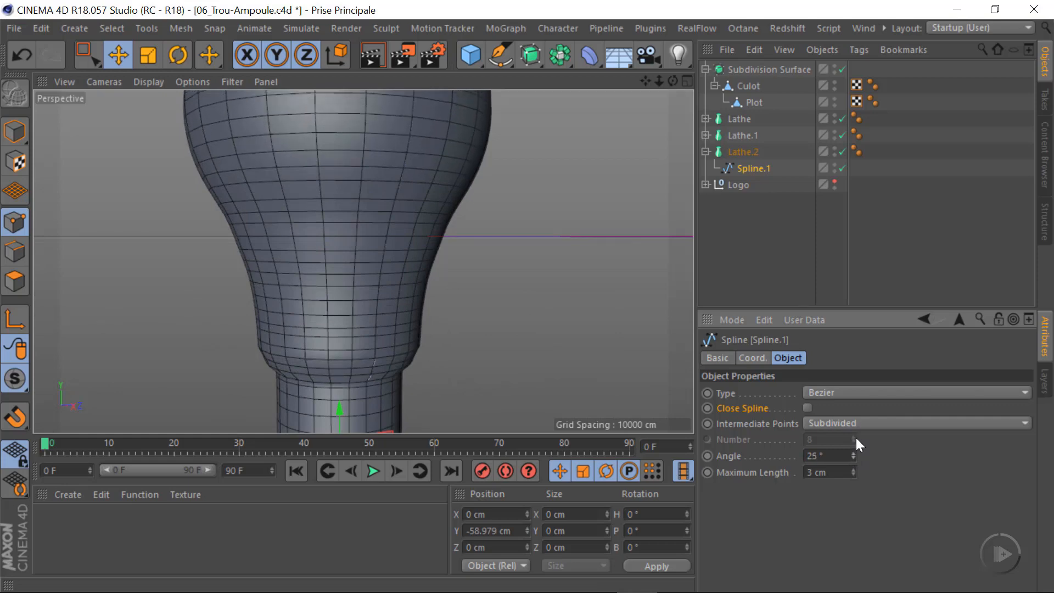
pyautogui.keyDown('alt'); pyautogui.moveTo(489, 320); pyautogui.dragTo(365, 328); pyautogui.keyUp('alt')
pyautogui.keyDown('alt'); pyautogui.moveTo(348, 344); pyautogui.dragTo(396, 350, button='right'); pyautogui.keyUp('alt')
pyautogui.keyDown('alt'); pyautogui.moveTo(385, 376); pyautogui.dragTo(374, 330, button='middle'); pyautogui.keyUp('alt')
pyautogui.keyDown('alt'); pyautogui.moveTo(355, 338); pyautogui.dragTo(391, 338, button='right'); pyautogui.keyUp('alt')
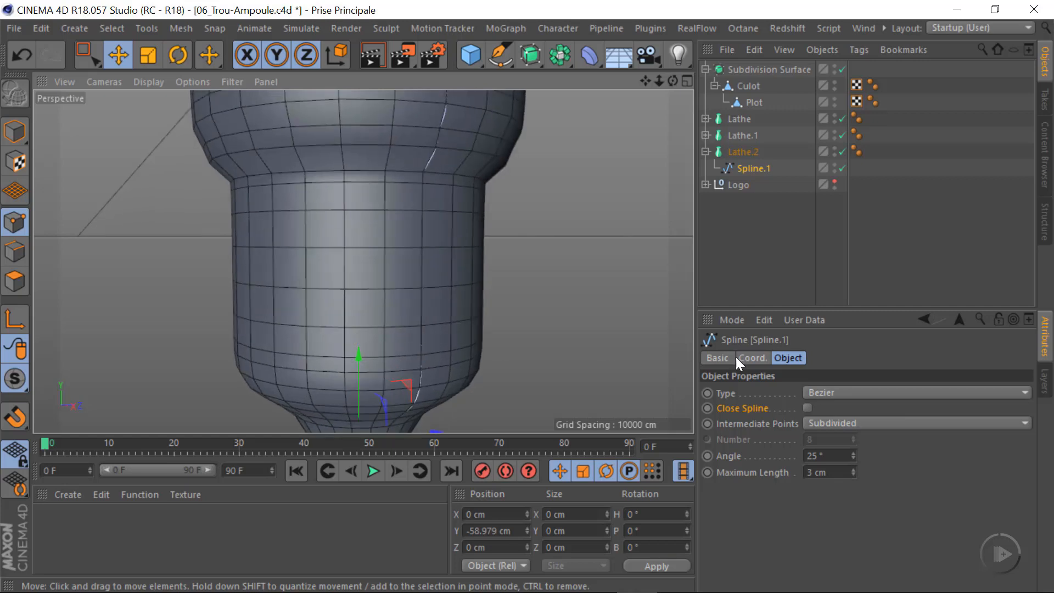
# Set the maximum length of Spline.1's intermediate points to 2 cm and check the mesh over the whole bulb
pyautogui.click(853, 476)
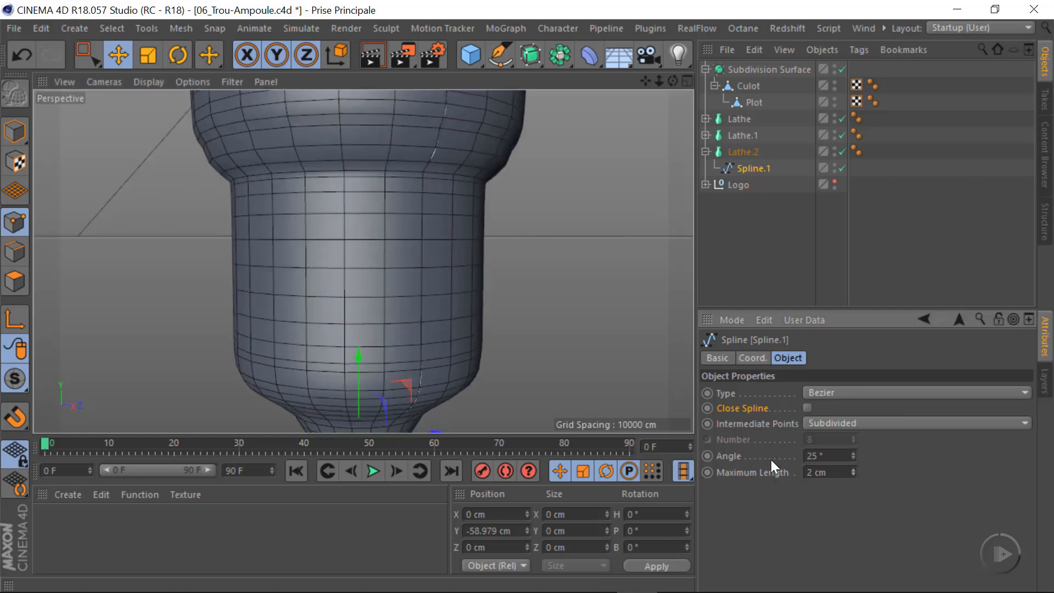
pyautogui.keyDown('alt'); pyautogui.moveTo(384, 312); pyautogui.dragTo(317, 325, button='right'); pyautogui.keyUp('alt')
pyautogui.keyDown('alt'); pyautogui.moveTo(371, 293); pyautogui.dragTo(344, 404, button='middle'); pyautogui.keyUp('alt')
pyautogui.keyDown('alt'); pyautogui.moveTo(368, 266); pyautogui.dragTo(377, 237, button='right'); pyautogui.keyUp('alt')
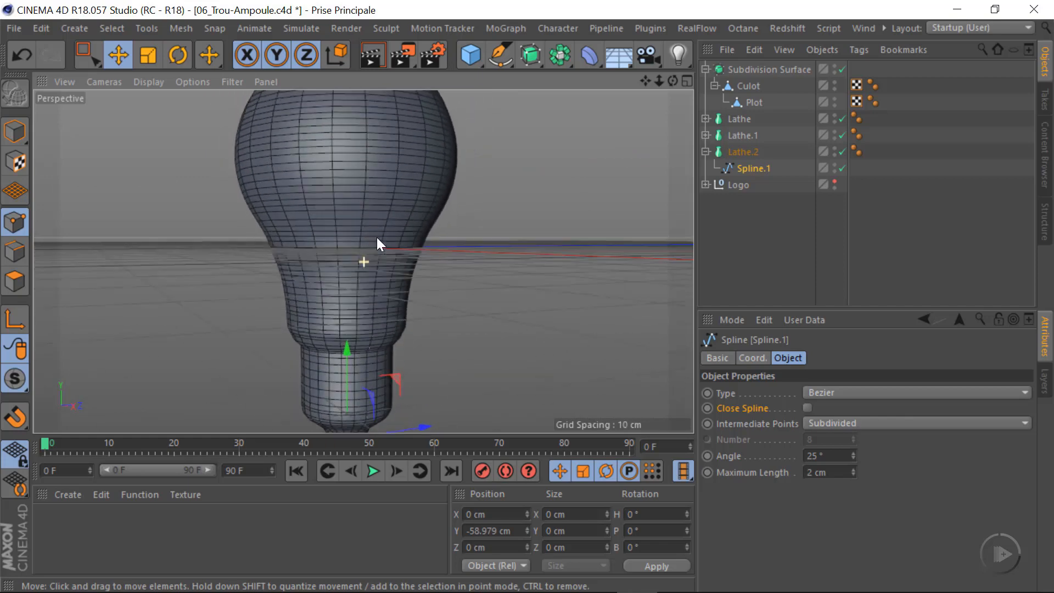
pyautogui.keyDown('alt'); pyautogui.moveTo(377, 237); pyautogui.dragTo(359, 327, button='middle'); pyautogui.keyUp('alt')
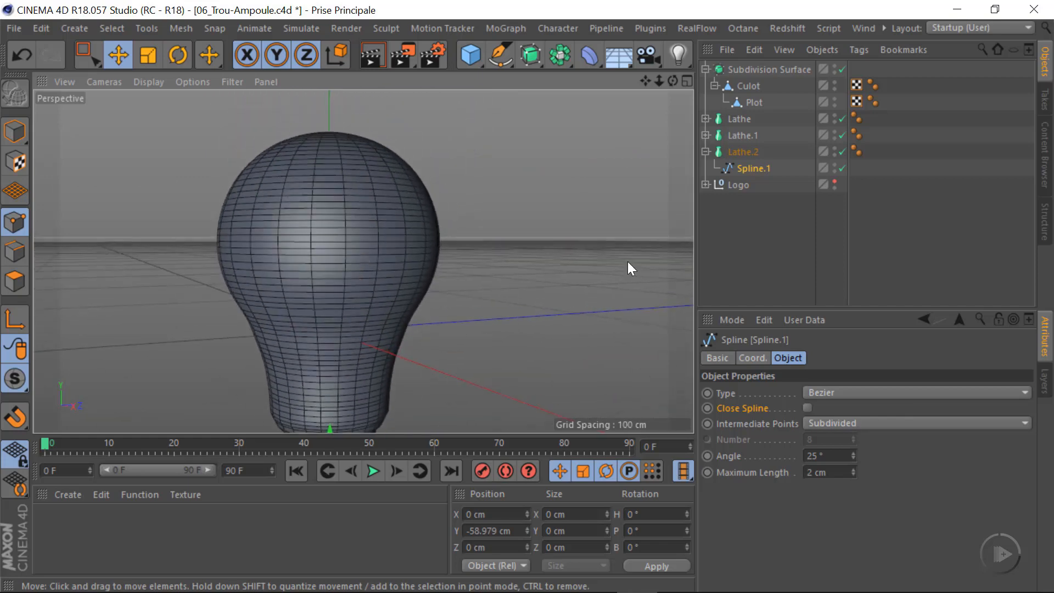
# Set the subdivision of Lathe.2 to 48 and check the mesh down to the base
pyautogui.click(743, 152)
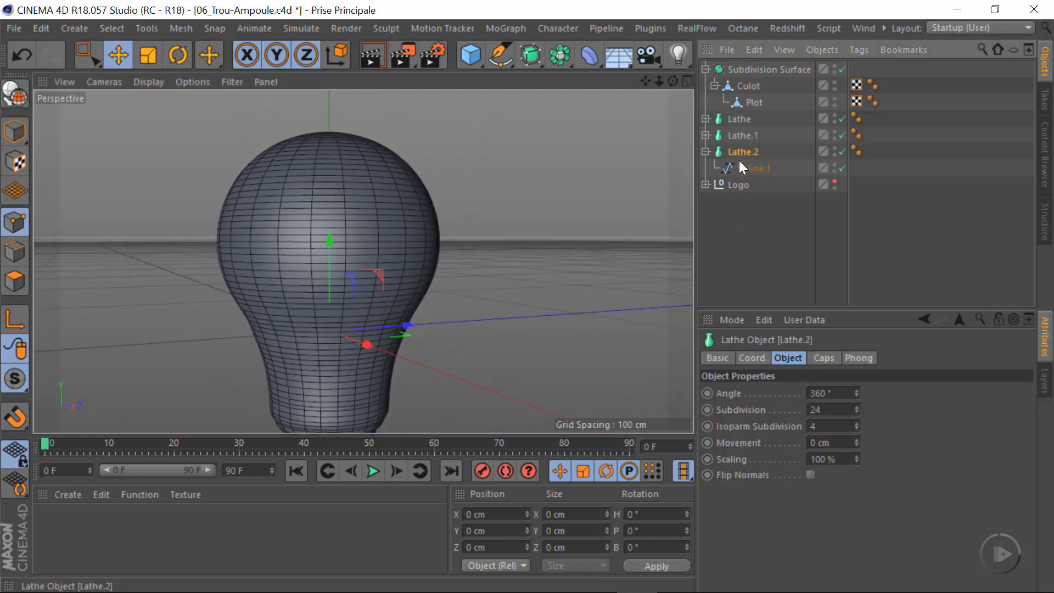
pyautogui.click(833, 409)
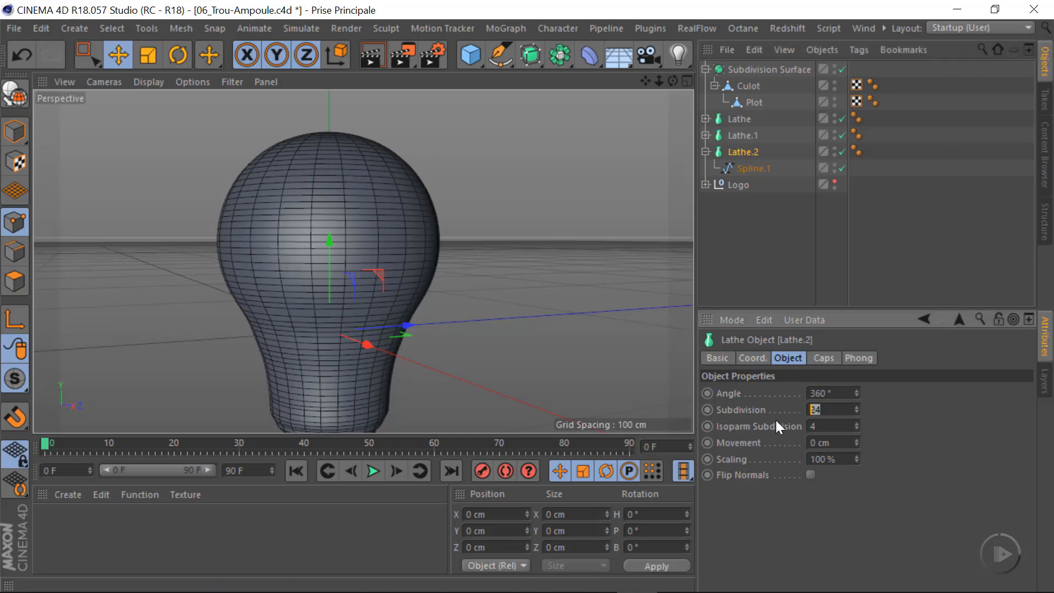
pyautogui.write('48')
pyautogui.press('Return')
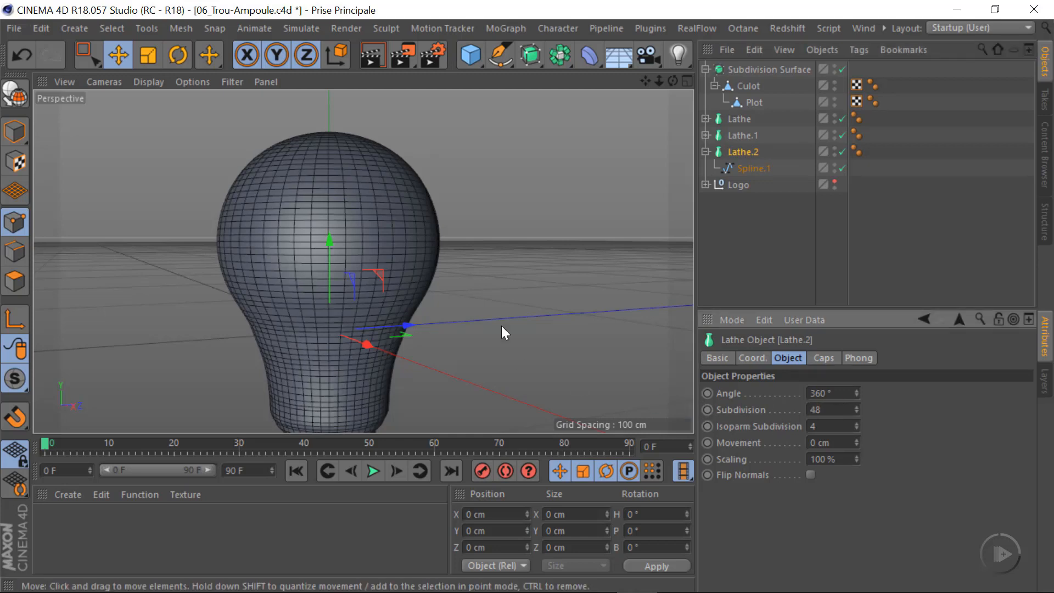
pyautogui.keyDown('alt'); pyautogui.moveTo(330, 320); pyautogui.dragTo(327, 261, button='middle'); pyautogui.keyUp('alt')
pyautogui.keyDown('alt'); pyautogui.moveTo(363, 261); pyautogui.dragTo(332, 268, button='right'); pyautogui.keyUp('alt')
pyautogui.keyDown('alt'); pyautogui.moveTo(319, 349); pyautogui.dragTo(319, 279, button='middle'); pyautogui.keyUp('alt')
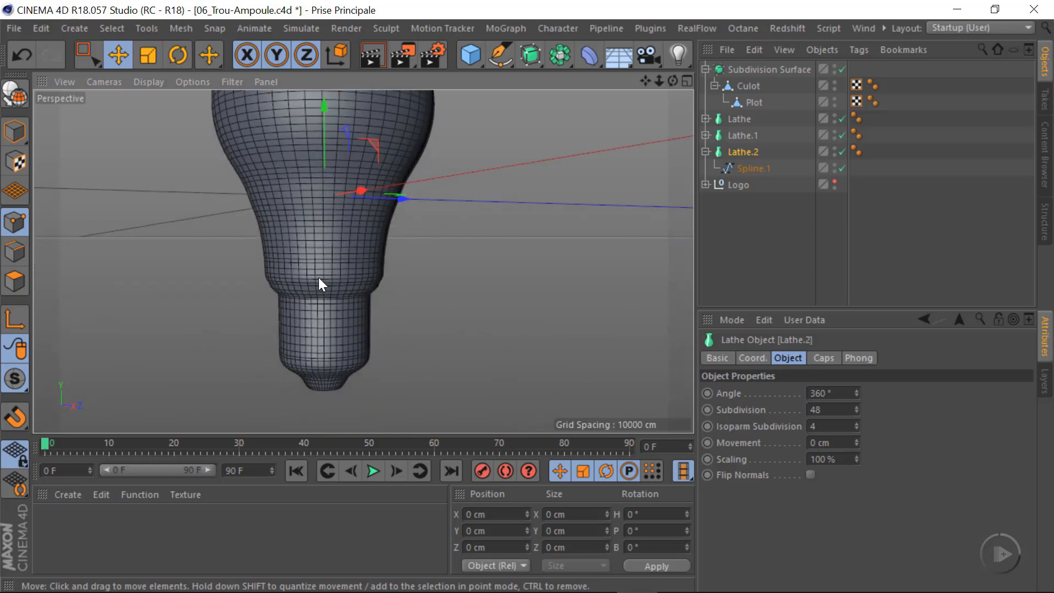
pyautogui.keyDown('alt'); pyautogui.moveTo(328, 290); pyautogui.dragTo(405, 294, button='right'); pyautogui.keyUp('alt')
pyautogui.keyDown('alt'); pyautogui.moveTo(364, 261); pyautogui.dragTo(353, 221, button='middle'); pyautogui.keyUp('alt')
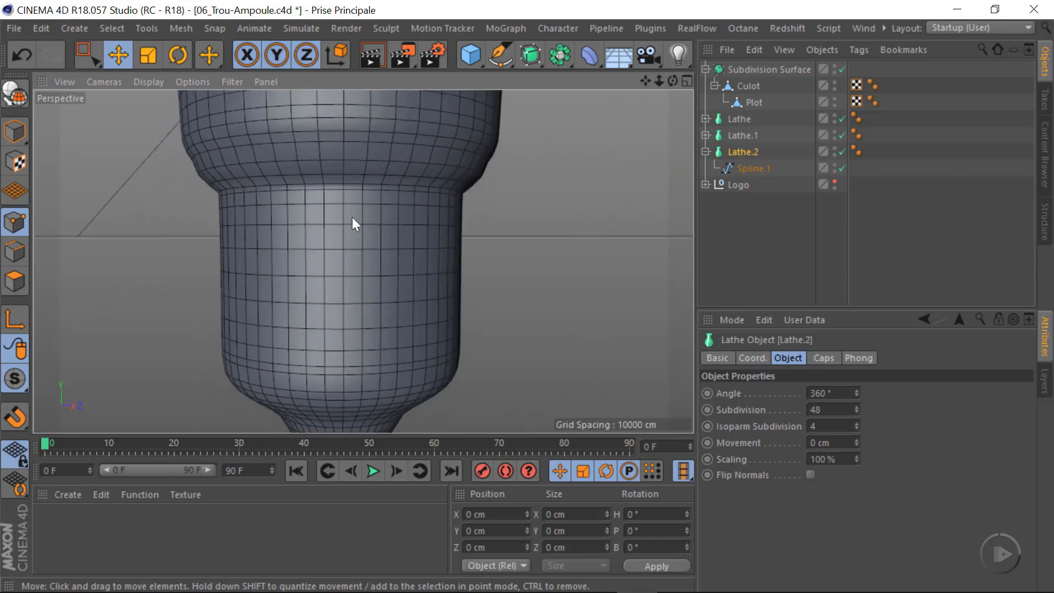
pyautogui.keyDown('alt'); pyautogui.moveTo(337, 226); pyautogui.dragTo(305, 241, button='right'); pyautogui.keyUp('alt')
pyautogui.keyDown('alt'); pyautogui.moveTo(372, 328); pyautogui.dragTo(389, 337, button='right'); pyautogui.keyUp('alt')
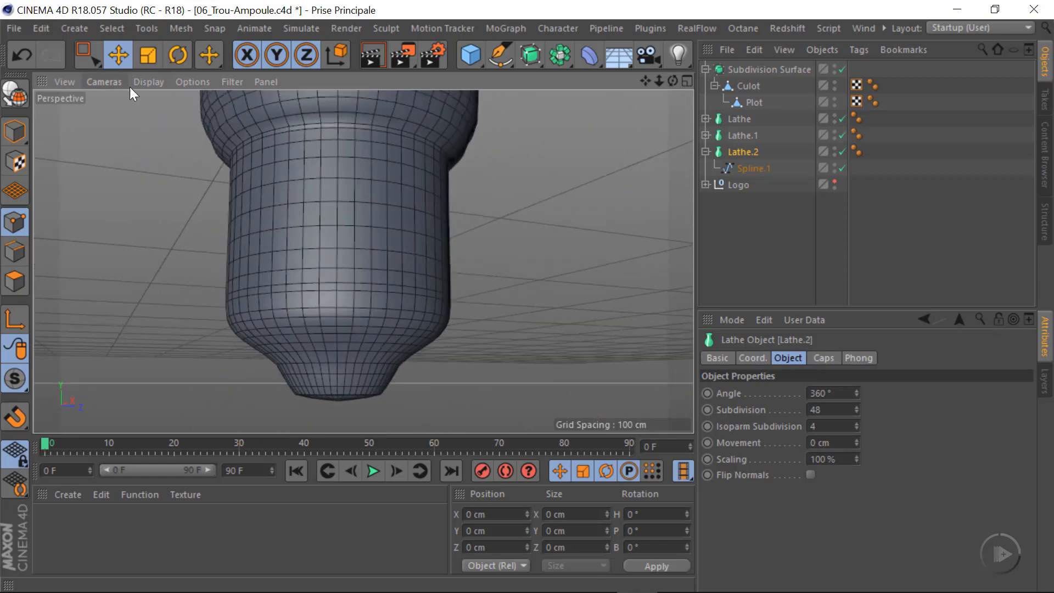
# Show the Perspective view in plain Gouraud Shading and examine the bulb's surface from the base up to the top
pyautogui.click(146, 81)
pyautogui.click(176, 106)
pyautogui.keyDown('alt'); pyautogui.moveTo(379, 300); pyautogui.dragTo(366, 245, button='right'); pyautogui.keyUp('alt')
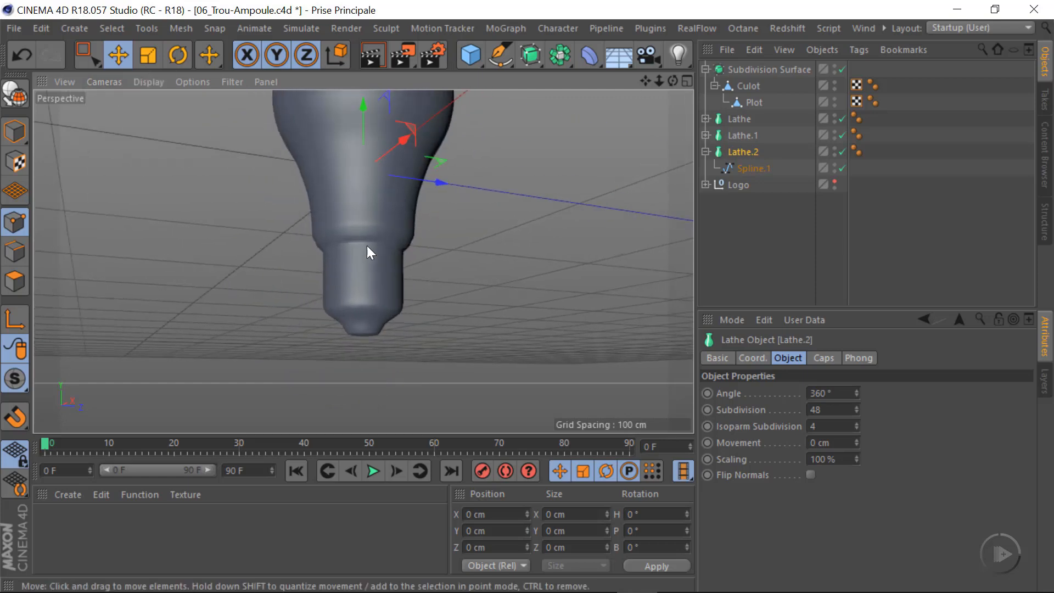
pyautogui.keyDown('alt'); pyautogui.moveTo(346, 243); pyautogui.dragTo(370, 292); pyautogui.keyUp('alt')
pyautogui.keyDown('alt'); pyautogui.moveTo(363, 261); pyautogui.dragTo(360, 388, button='middle'); pyautogui.keyUp('alt')
pyautogui.keyDown('alt'); pyautogui.moveTo(341, 332); pyautogui.dragTo(306, 370); pyautogui.keyUp('alt')
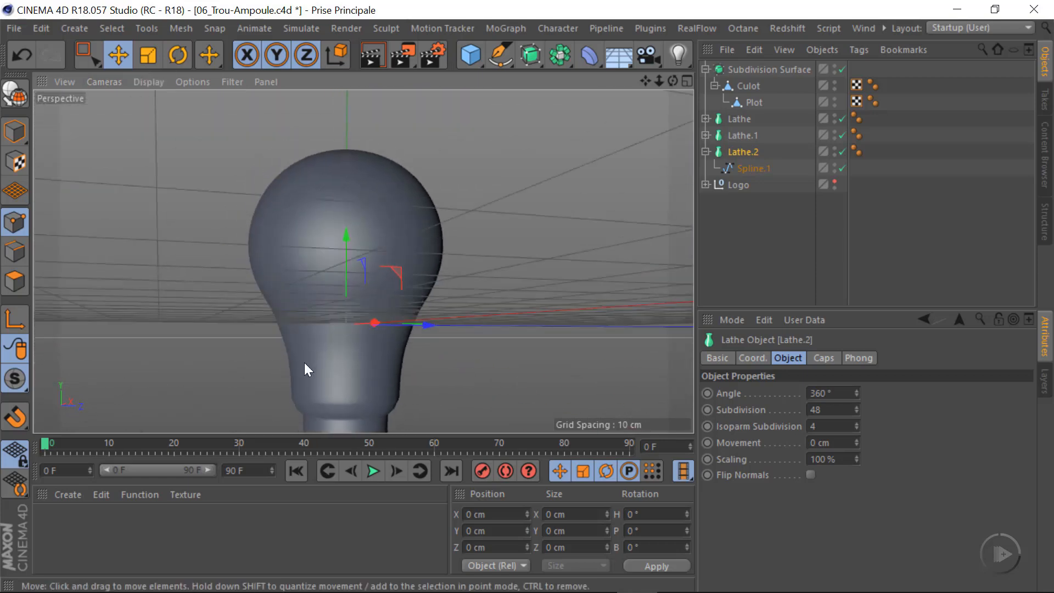
pyautogui.keyDown('alt'); pyautogui.moveTo(306, 369); pyautogui.dragTo(287, 262, button='middle'); pyautogui.keyUp('alt')
pyautogui.moveTo(317, 271)
pyautogui.keyDown('alt'); pyautogui.mouseDown(button='right')
pyautogui.moveTo(387, 268)
pyautogui.moveTo(318, 272)
pyautogui.mouseUp(button='right'); pyautogui.keyUp('alt')
pyautogui.moveTo(301, 348)
pyautogui.keyDown('alt'); pyautogui.mouseDown()
pyautogui.moveTo(326, 301)
pyautogui.moveTo(308, 339)
pyautogui.mouseUp(); pyautogui.keyUp('alt')
pyautogui.keyDown('alt'); pyautogui.moveTo(356, 179); pyautogui.dragTo(363, 259, button='middle'); pyautogui.keyUp('alt')
pyautogui.keyDown('alt'); pyautogui.moveTo(363, 259); pyautogui.dragTo(594, 248); pyautogui.keyUp('alt')
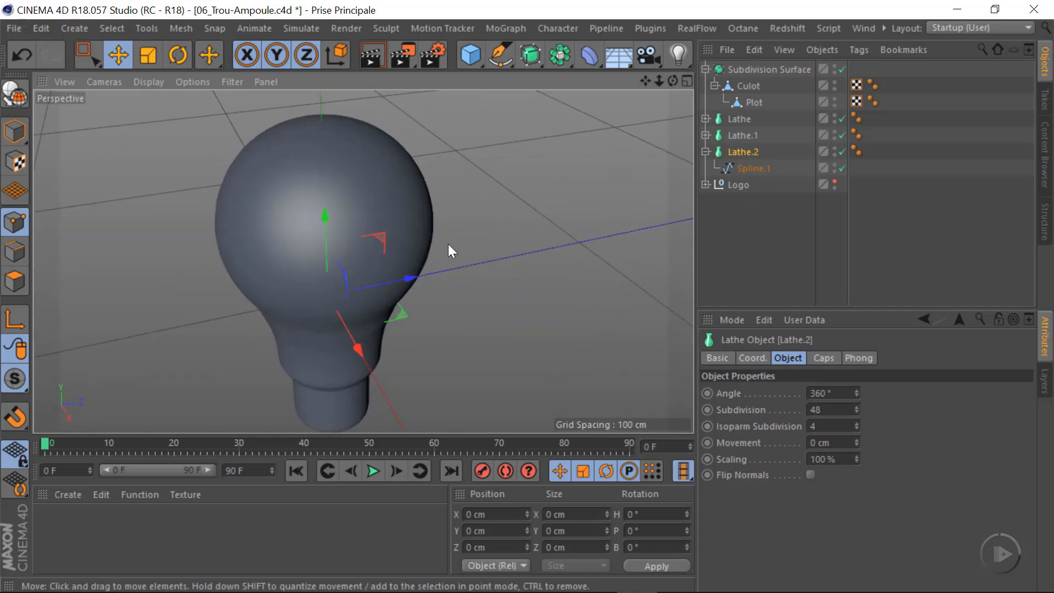
# Merge Lathe.2 and Spline.1 into one polygon object with Connect Objects + Delete
pyautogui.keyDown('ctrl'); pyautogui.click(747, 169); pyautogui.keyUp('ctrl')
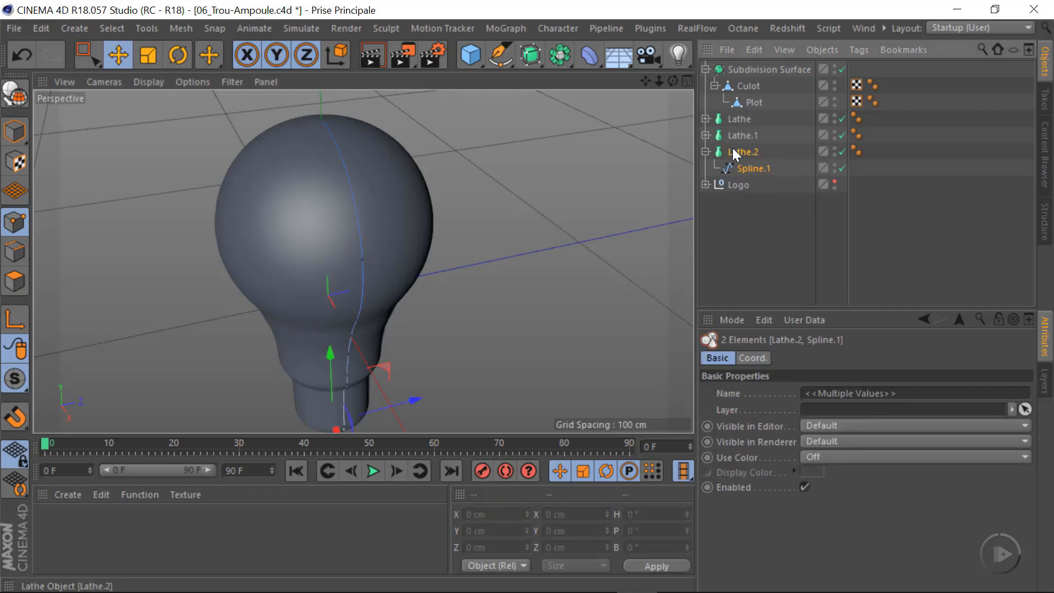
pyautogui.rightClick(749, 166)
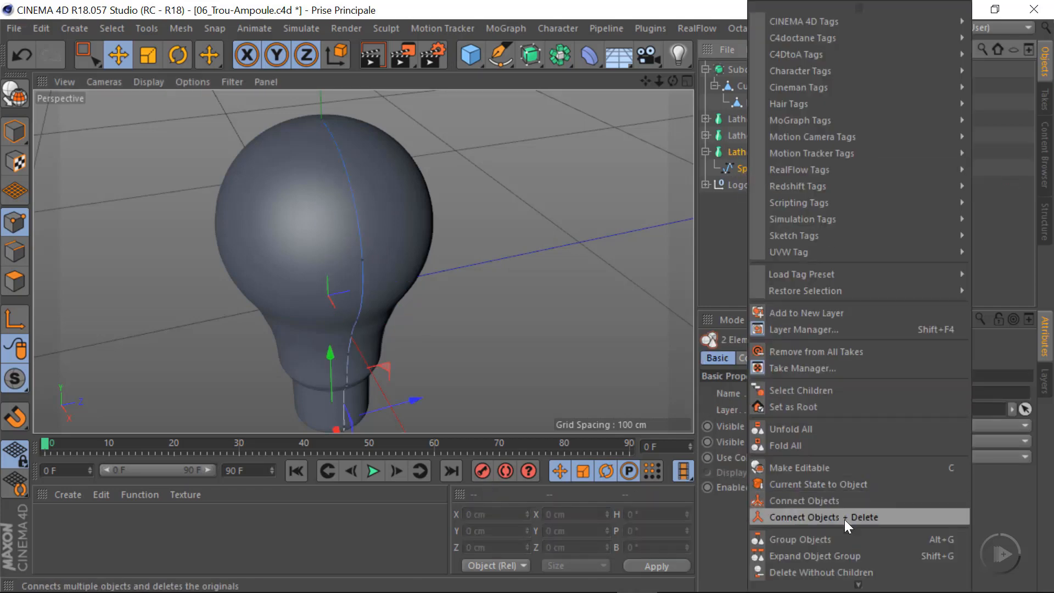
pyautogui.click(798, 517)
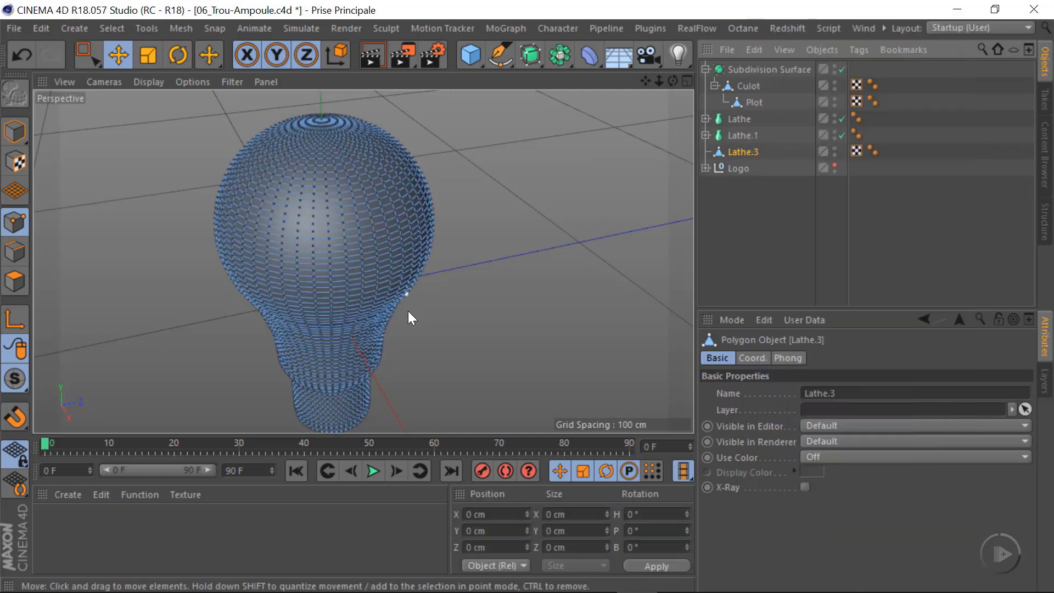
pyautogui.keyDown('alt'); pyautogui.moveTo(349, 254); pyautogui.dragTo(350, 281); pyautogui.keyUp('alt')
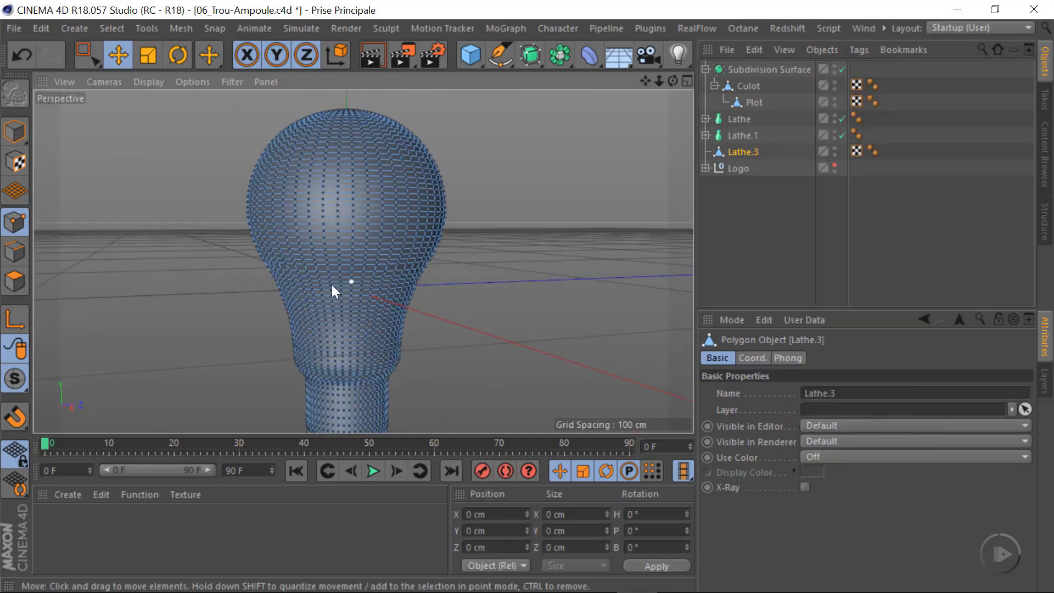
pyautogui.scroll(-5, 332, 284)
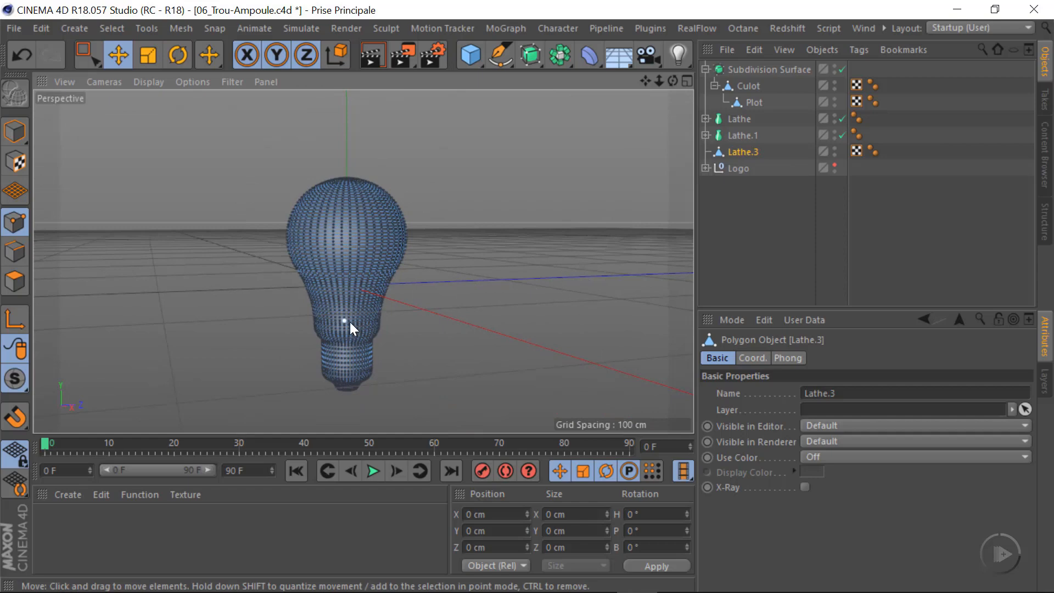
pyautogui.scroll(6, 350, 322)
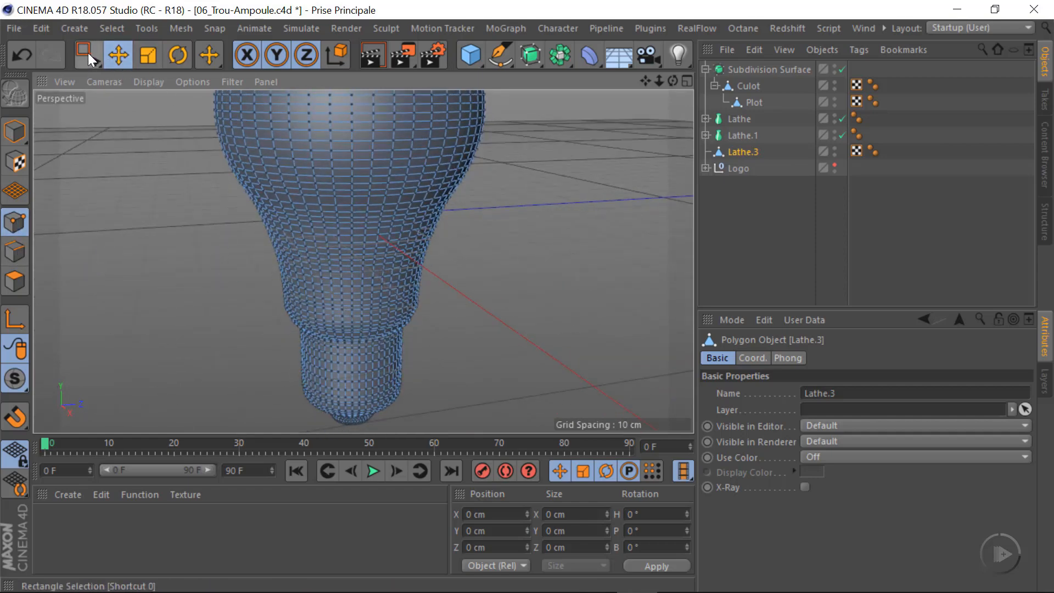
# In the Top view, rectangle-select all points of Lathe.3 on the negative Z side of the X axis and delete them
pyautogui.moveTo(88, 53); pyautogui.dragTo(165, 106)
pyautogui.scroll(-3, 357, 272)
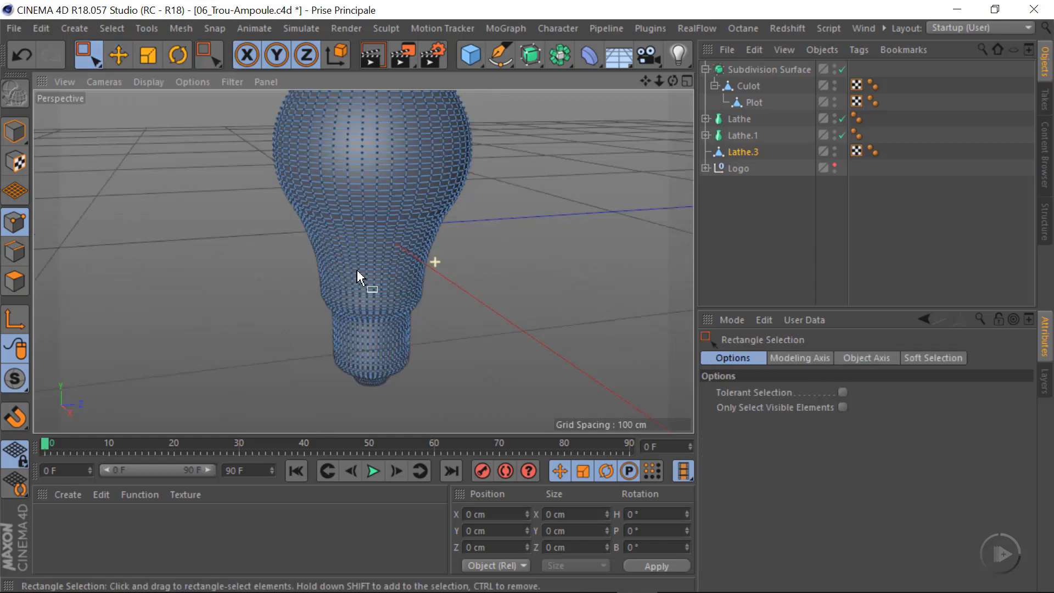
pyautogui.middleClick(499, 302)
pyautogui.middleClick(623, 235)
pyautogui.scroll(-2, 373, 252)
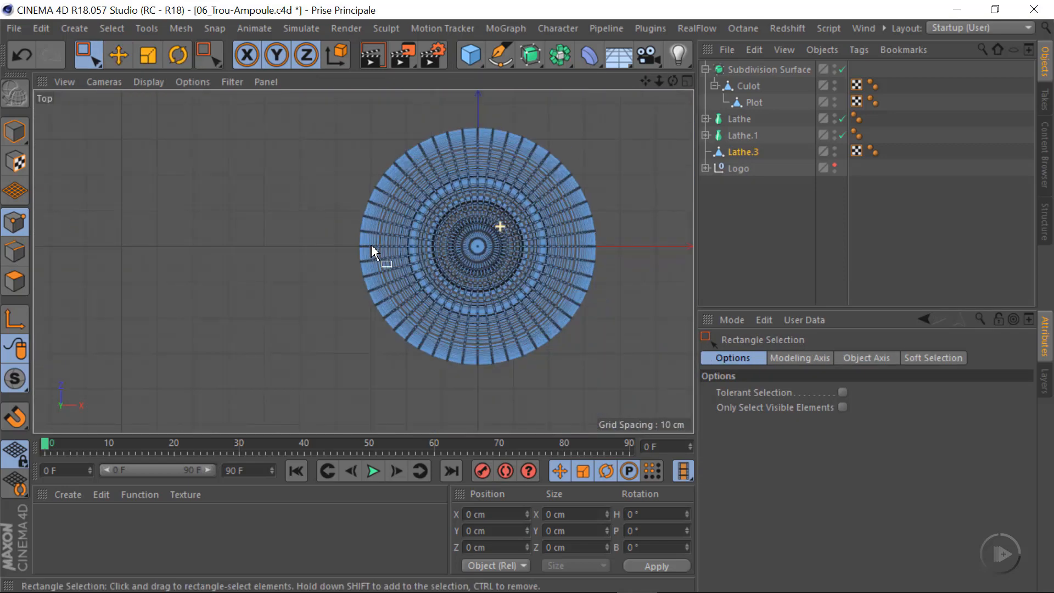
pyautogui.keyDown('alt'); pyautogui.moveTo(372, 246); pyautogui.dragTo(336, 255, button='right'); pyautogui.keyUp('alt')
pyautogui.keyDown('alt'); pyautogui.moveTo(484, 292); pyautogui.dragTo(402, 290, button='middle'); pyautogui.keyUp('alt')
pyautogui.keyDown('alt'); pyautogui.moveTo(405, 254); pyautogui.dragTo(464, 258, button='right'); pyautogui.keyUp('alt')
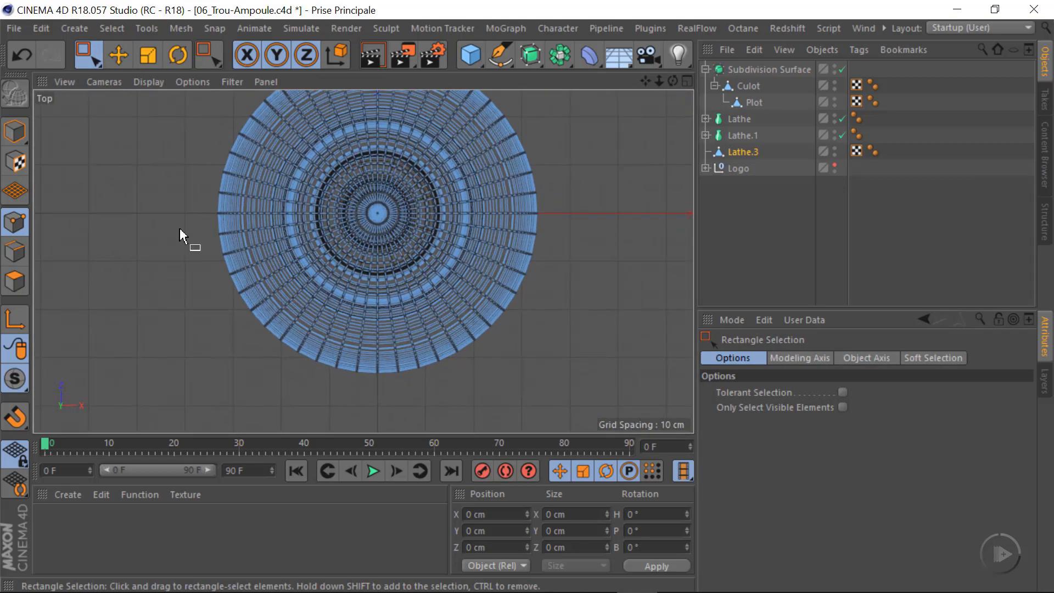
pyautogui.keyDown('alt'); pyautogui.moveTo(322, 214); pyautogui.dragTo(359, 218, button='right'); pyautogui.keyUp('alt')
pyautogui.keyDown('alt'); pyautogui.moveTo(406, 266); pyautogui.dragTo(389, 258, button='middle'); pyautogui.keyUp('alt')
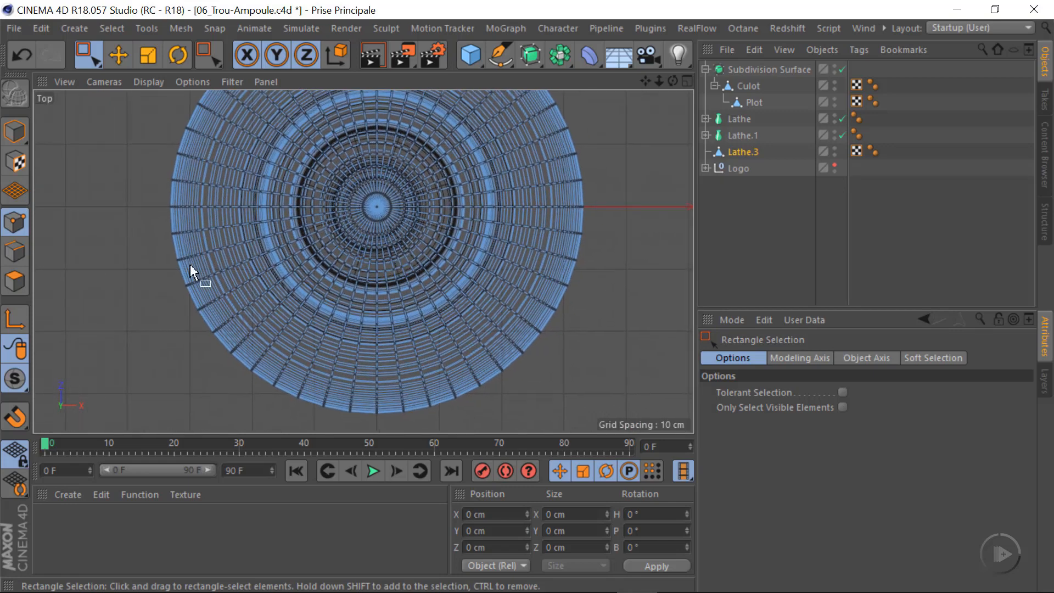
pyautogui.moveTo(144, 214); pyautogui.dragTo(590, 426)
pyautogui.press('Delete')
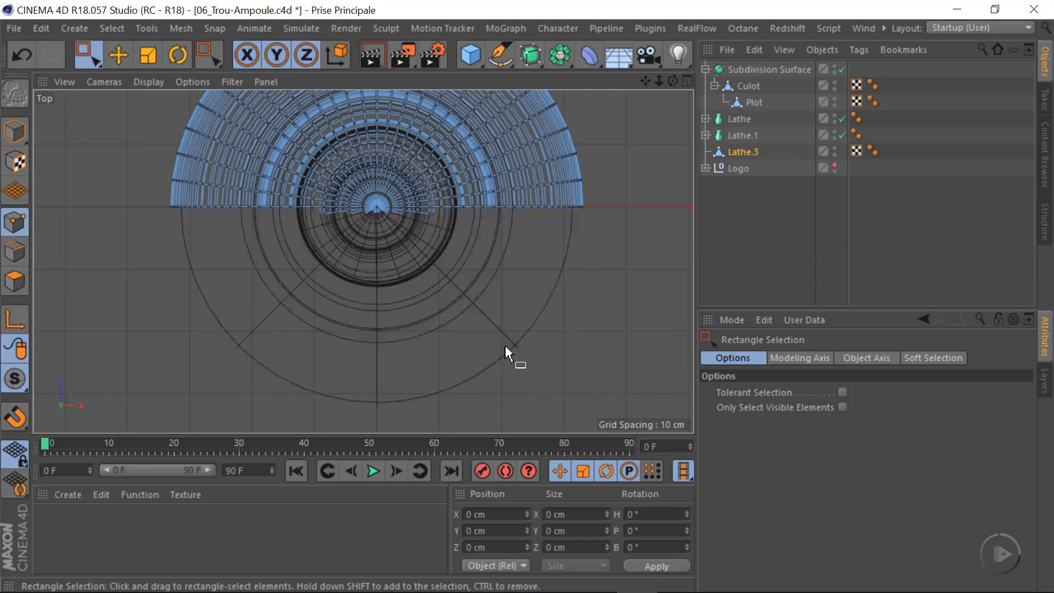
# Delete the leftover points of Lathe.3 just below the X axis around the bulb's centre in the Top view
pyautogui.scroll(5, 349, 193)
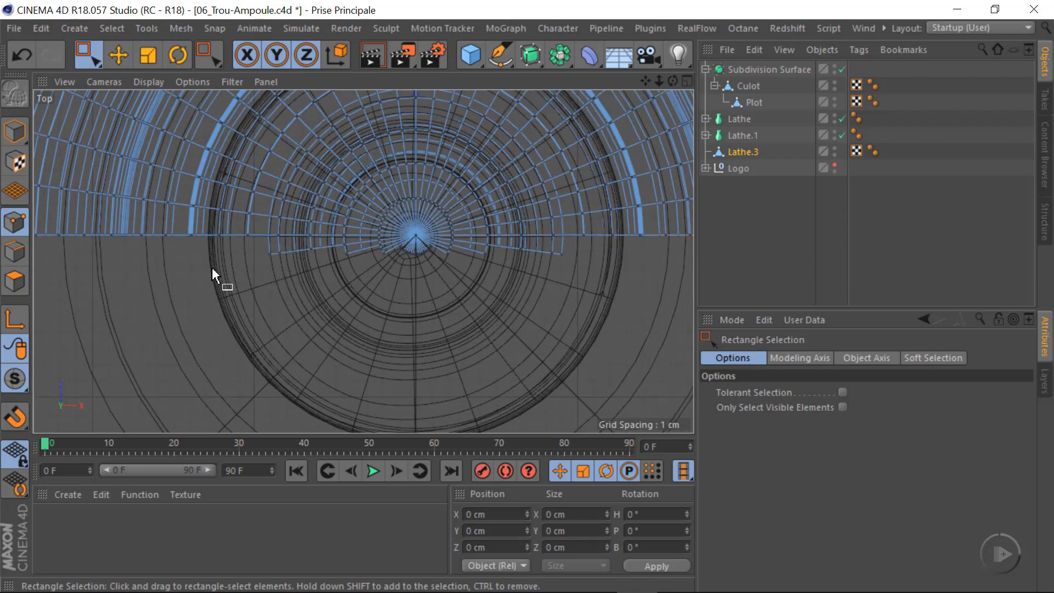
pyautogui.moveTo(261, 300); pyautogui.dragTo(617, 250)
pyautogui.press('Delete')
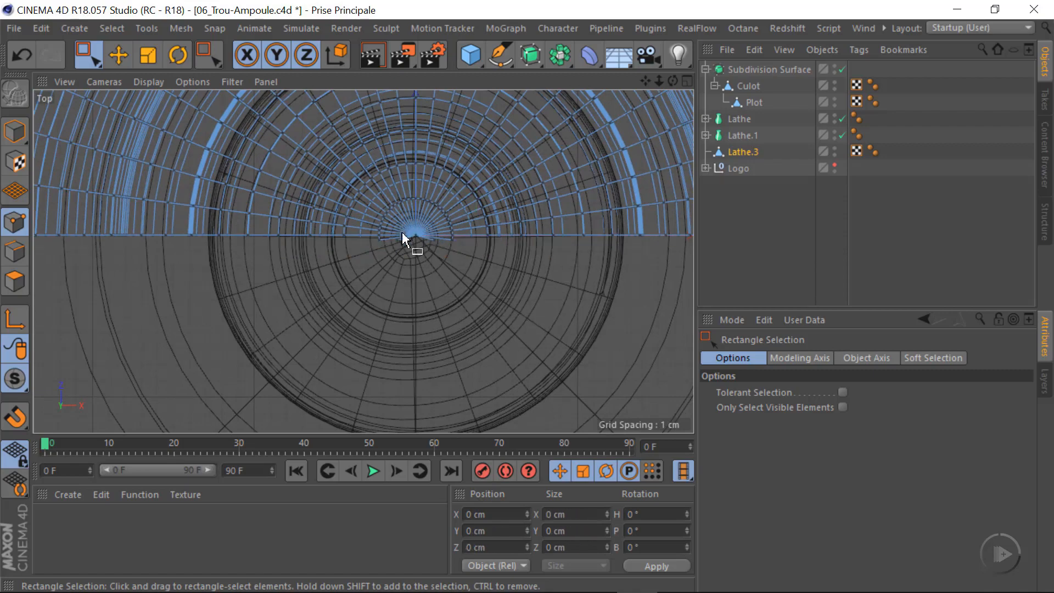
pyautogui.scroll(3, 402, 238)
pyautogui.moveTo(223, 302); pyautogui.dragTo(661, 276)
pyautogui.press('Delete')
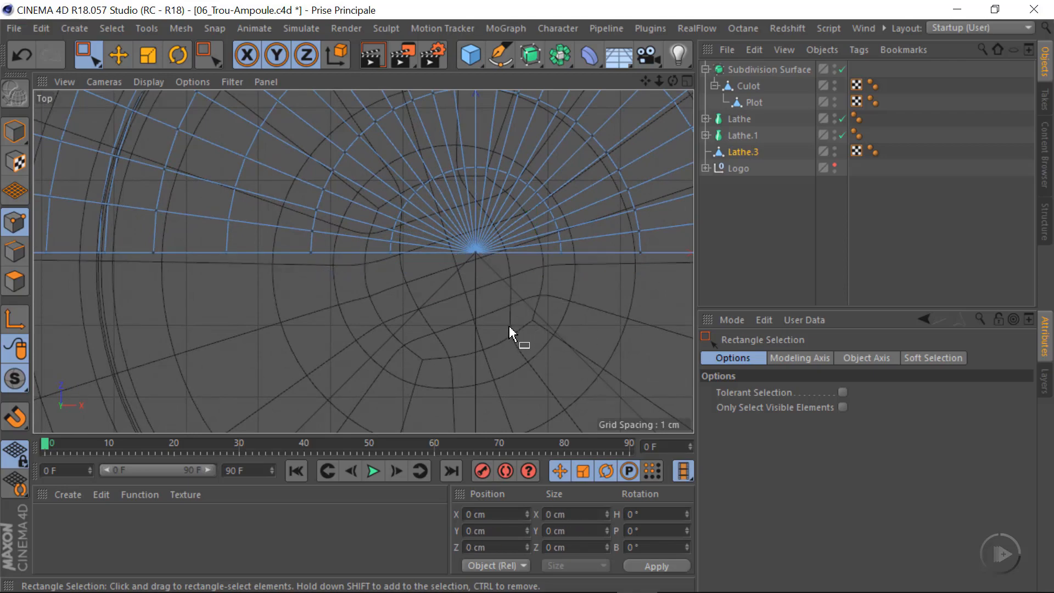
pyautogui.scroll(-4, 423, 274)
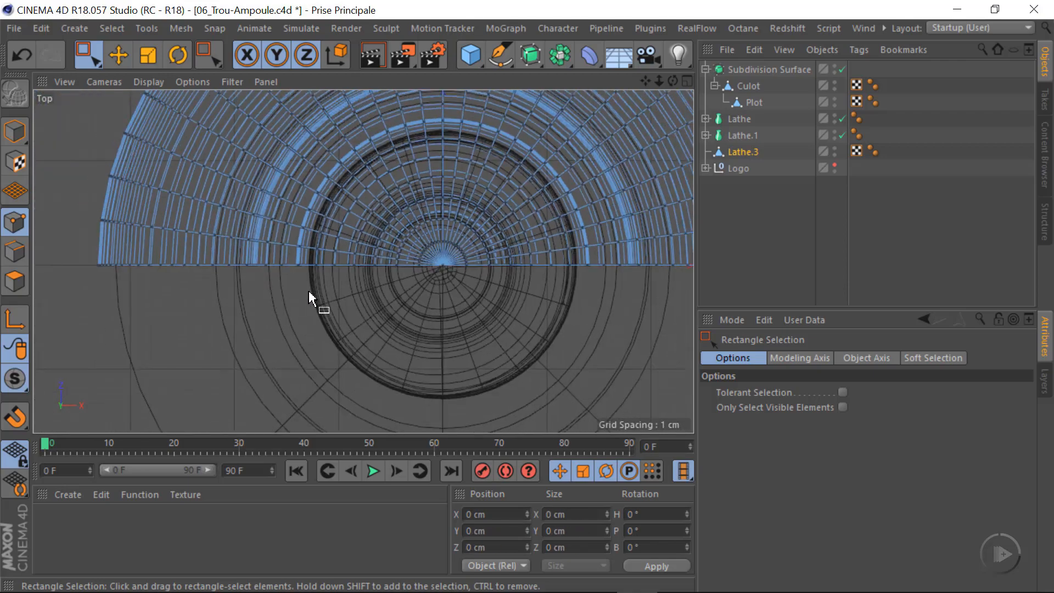
# Examine the remaining half shell in the Perspective view from the screw base up to the top of the bulb
pyautogui.middleClick(435, 316)
pyautogui.middleClick(269, 227)
pyautogui.keyDown('alt'); pyautogui.moveTo(406, 338); pyautogui.dragTo(599, 339, button='right'); pyautogui.keyUp('alt')
pyautogui.keyDown('alt'); pyautogui.moveTo(337, 331); pyautogui.dragTo(309, 278); pyautogui.keyUp('alt')
pyautogui.keyDown('alt'); pyautogui.moveTo(309, 278); pyautogui.dragTo(220, 278, button='right'); pyautogui.keyUp('alt')
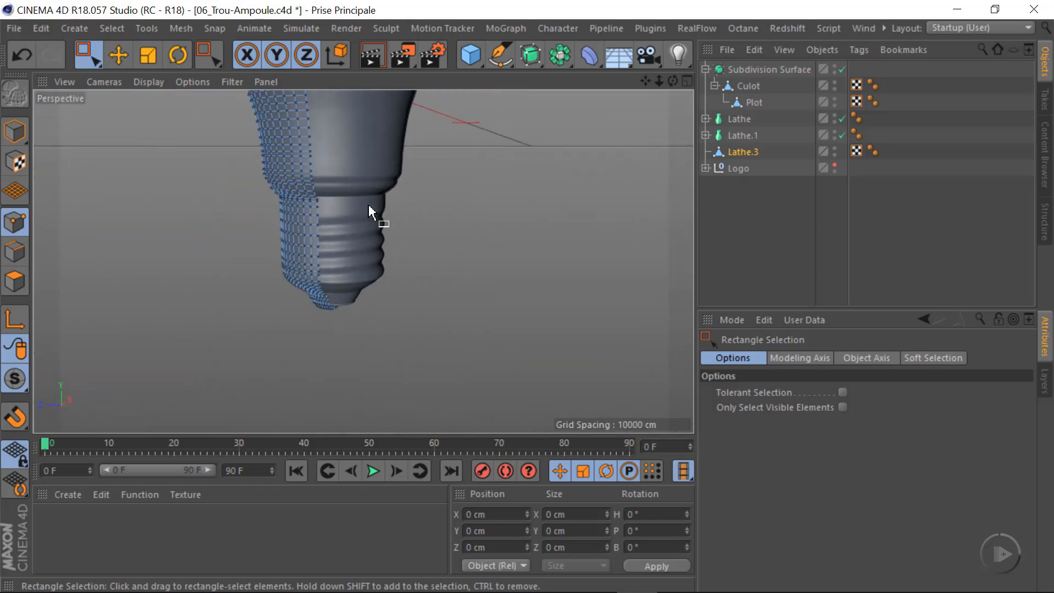
pyautogui.keyDown('alt'); pyautogui.moveTo(368, 204); pyautogui.dragTo(338, 342, button='middle'); pyautogui.keyUp('alt')
pyautogui.keyDown('alt'); pyautogui.moveTo(281, 211); pyautogui.dragTo(334, 212); pyautogui.keyUp('alt')
pyautogui.keyDown('alt'); pyautogui.moveTo(311, 316); pyautogui.dragTo(338, 239, button='middle'); pyautogui.keyUp('alt')
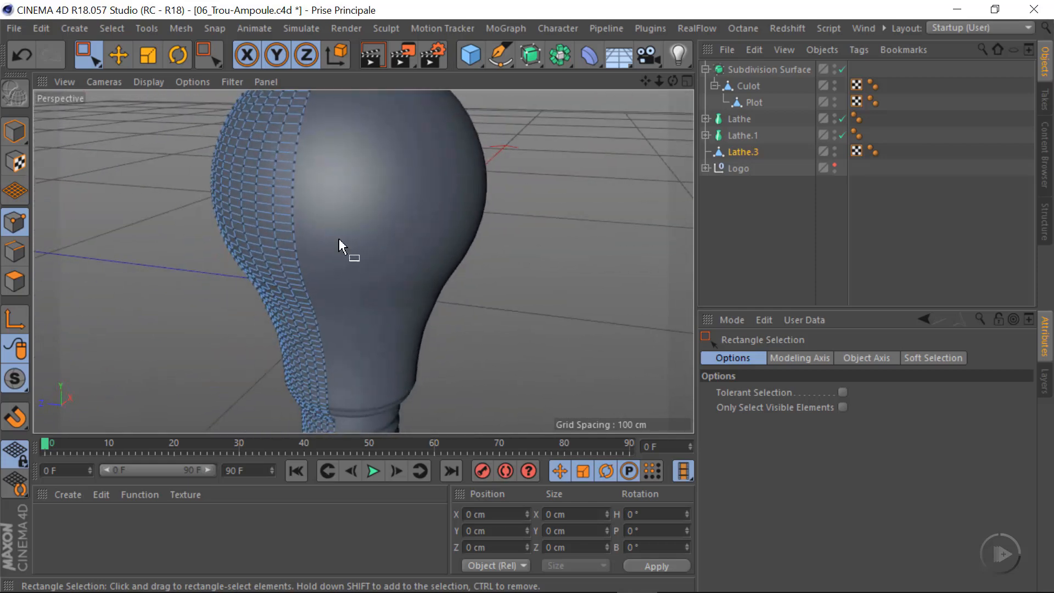
pyautogui.keyDown('alt'); pyautogui.moveTo(338, 239); pyautogui.dragTo(357, 325, button='right'); pyautogui.keyUp('alt')
pyautogui.keyDown('alt'); pyautogui.moveTo(357, 325); pyautogui.dragTo(313, 329, button='middle'); pyautogui.keyUp('alt')
pyautogui.keyDown('alt'); pyautogui.moveTo(313, 329); pyautogui.dragTo(300, 325); pyautogui.keyUp('alt')
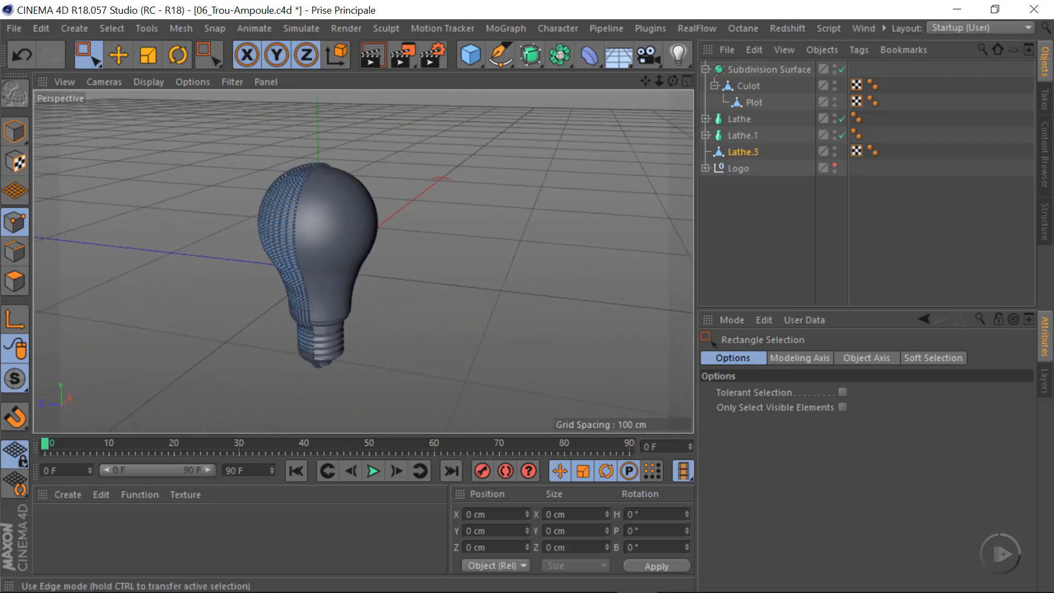
# In Edges mode, loop-select the open boundary edges on one side of the Lathe.3 half shell with the Move tool
pyautogui.click(14, 252)
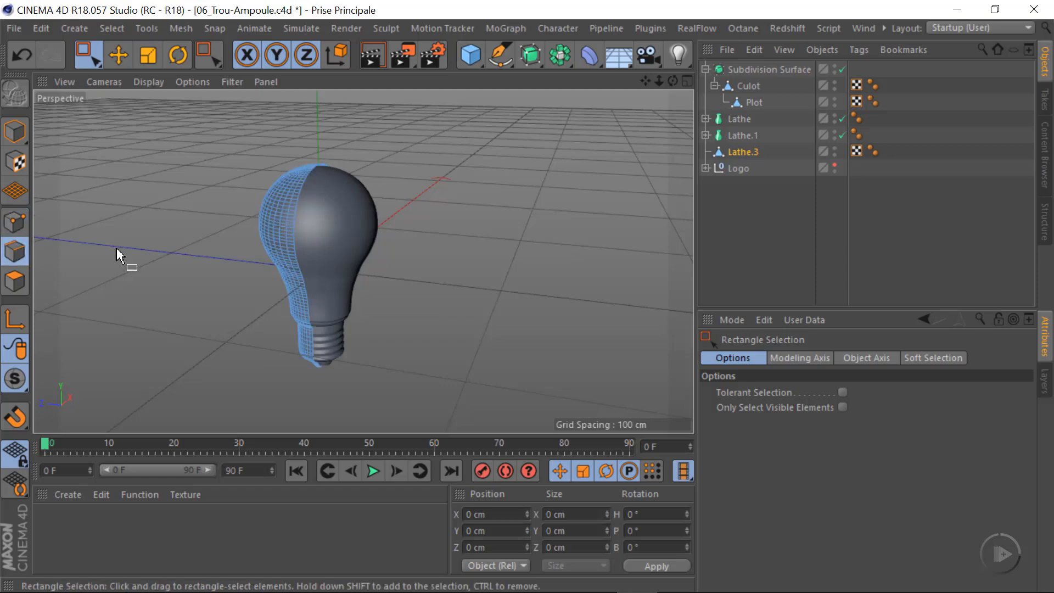
pyautogui.click(118, 55)
pyautogui.keyDown('alt'); pyautogui.moveTo(309, 199); pyautogui.dragTo(473, 221, button='right'); pyautogui.keyUp('alt')
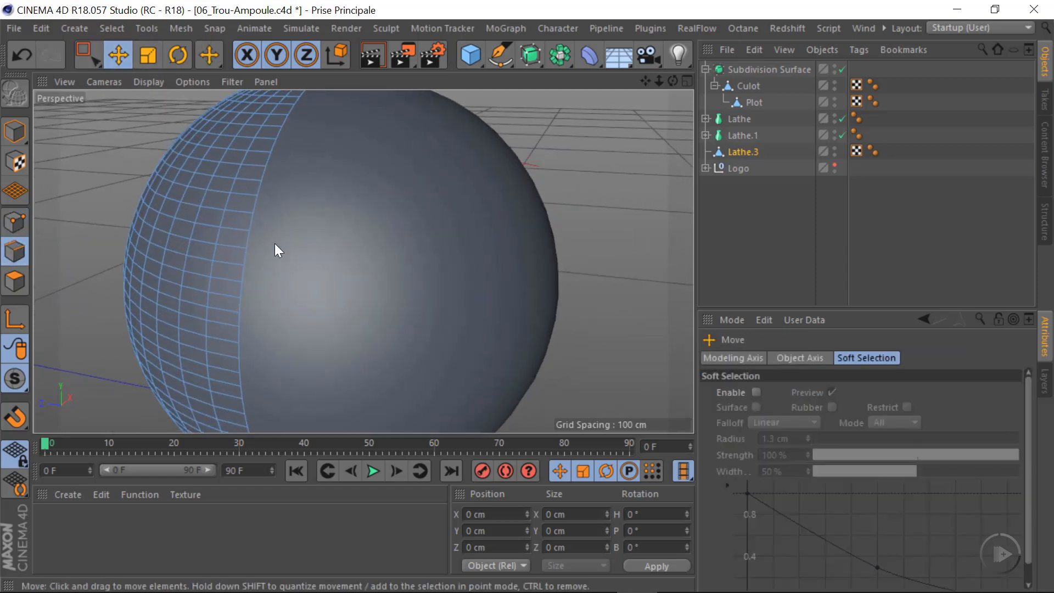
pyautogui.doubleClick(249, 222)
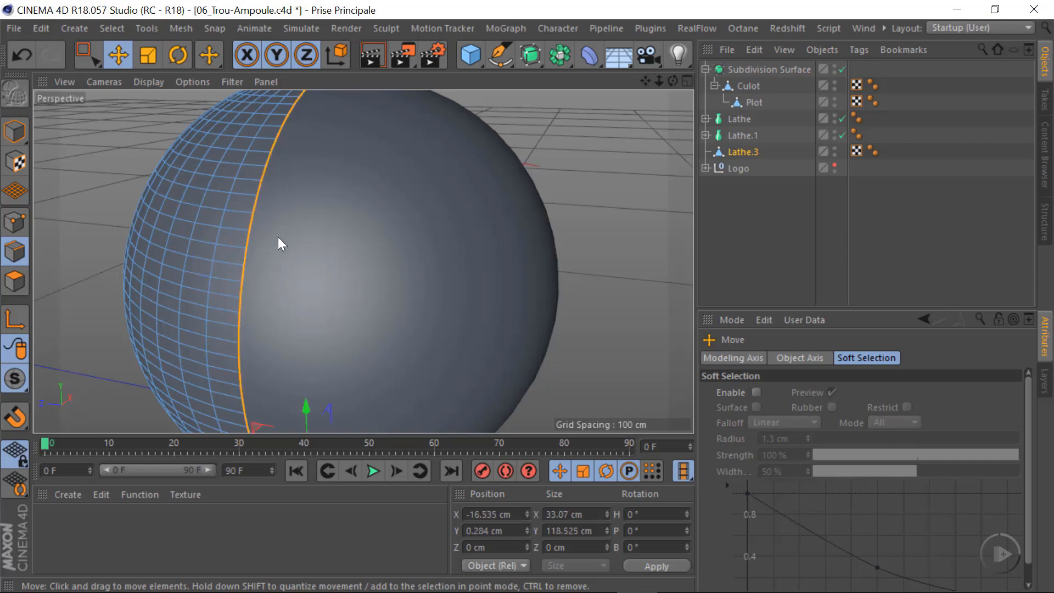
# Add the open boundary edge loop on the opposite side of the half shell to the selection, undoing any wrong loop
pyautogui.keyDown('alt'); pyautogui.moveTo(244, 213); pyautogui.dragTo(105, 206, button='right'); pyautogui.keyUp('alt')
pyautogui.keyDown('alt'); pyautogui.moveTo(325, 187); pyautogui.dragTo(50, 230); pyautogui.keyUp('alt')
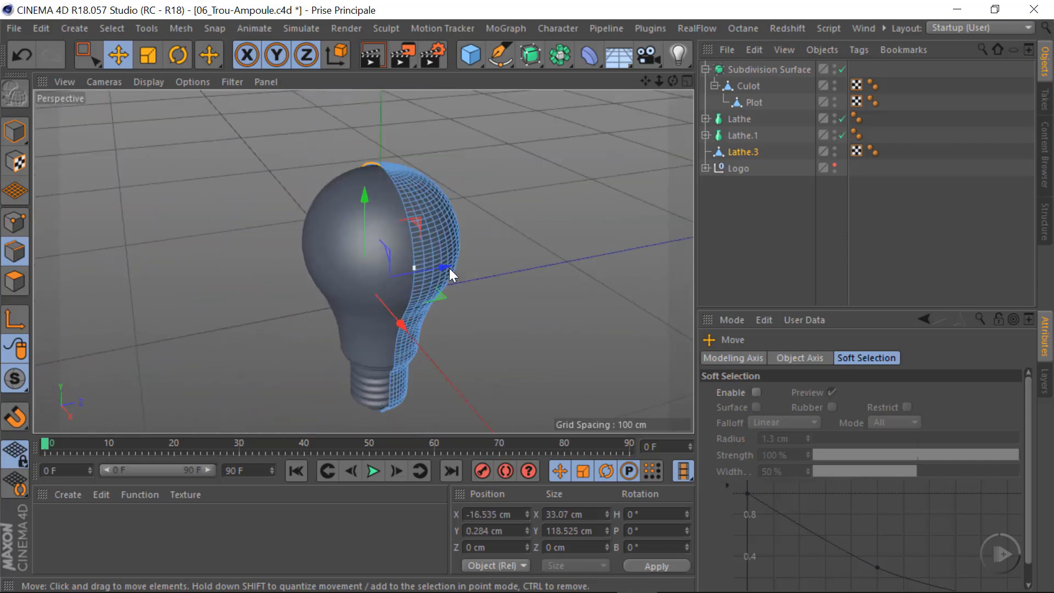
pyautogui.moveTo(416, 237)
pyautogui.keyDown('alt'); pyautogui.mouseDown(button='right')
pyautogui.moveTo(522, 245)
pyautogui.moveTo(414, 236)
pyautogui.mouseUp(button='right'); pyautogui.keyUp('alt')
pyautogui.keyDown('shift'); pyautogui.doubleClick(429, 233); pyautogui.keyUp('shift')
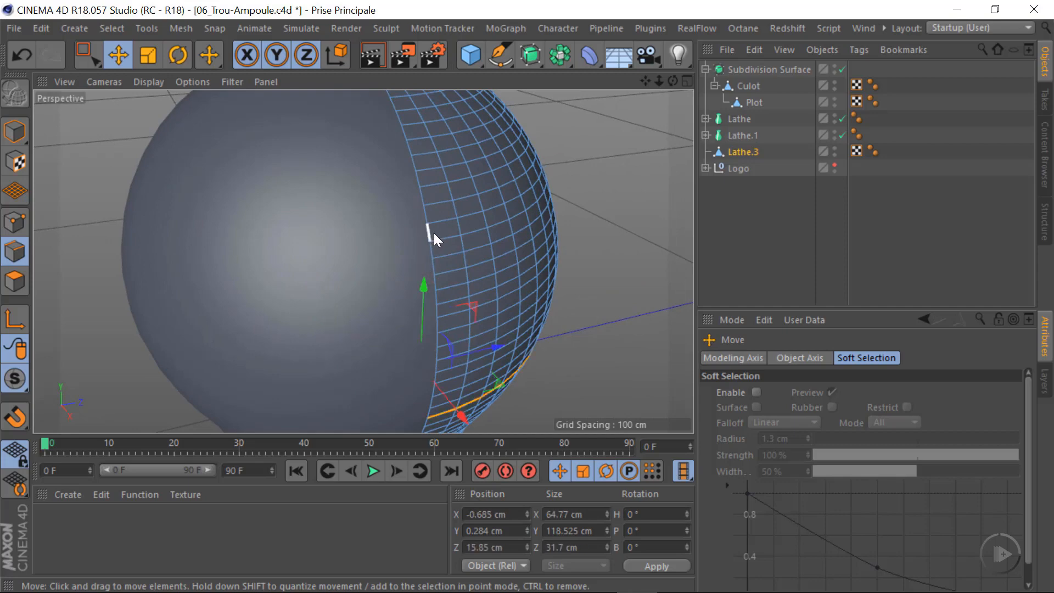
pyautogui.click(427, 276)
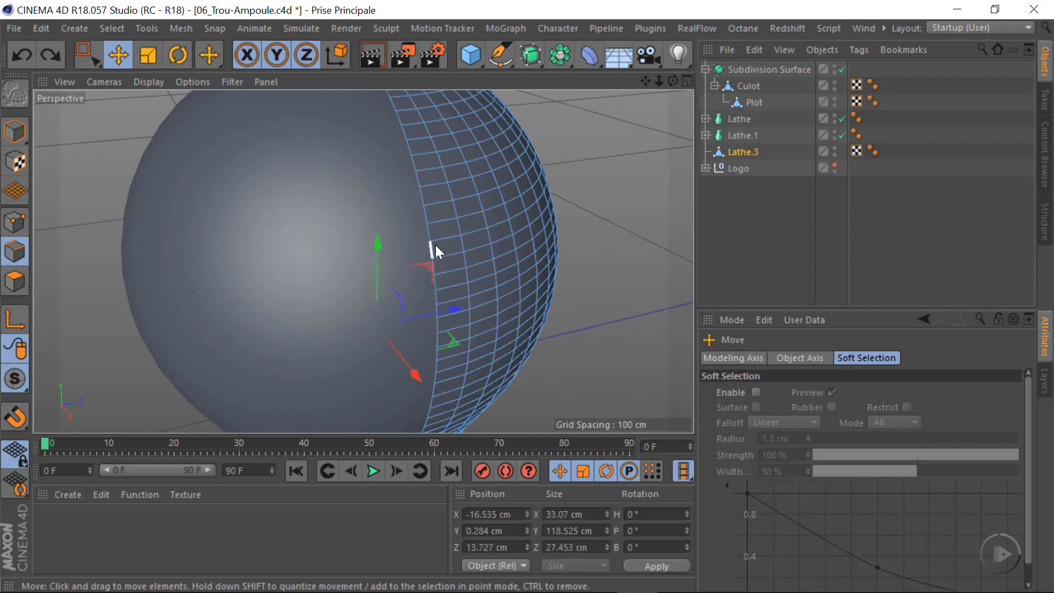
# Extrude the full boundary outline of Lathe.3 about 65 cm along negative Z, away from the half bulb
pyautogui.keyDown('alt'); pyautogui.moveTo(385, 240); pyautogui.dragTo(279, 266, button='right'); pyautogui.keyUp('alt')
pyautogui.keyDown('alt'); pyautogui.moveTo(318, 198); pyautogui.dragTo(478, 184); pyautogui.keyUp('alt')
pyautogui.keyDown('alt'); pyautogui.moveTo(295, 327); pyautogui.dragTo(269, 316); pyautogui.keyUp('alt')
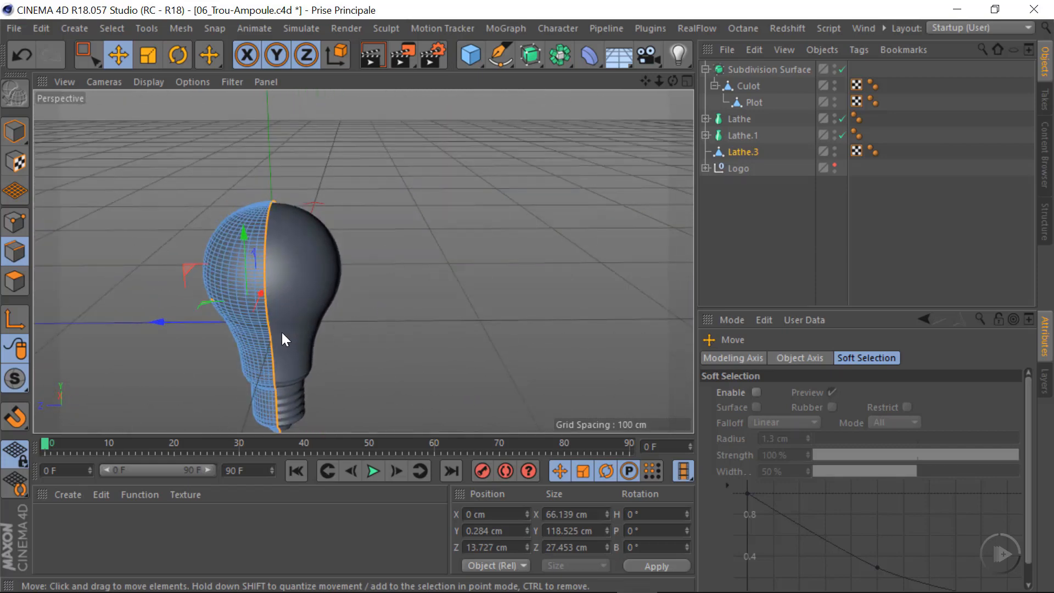
pyautogui.moveTo(159, 322); pyautogui.dragTo(292, 342)
pyautogui.keyDown('alt'); pyautogui.moveTo(292, 342); pyautogui.dragTo(430, 297); pyautogui.keyUp('alt')
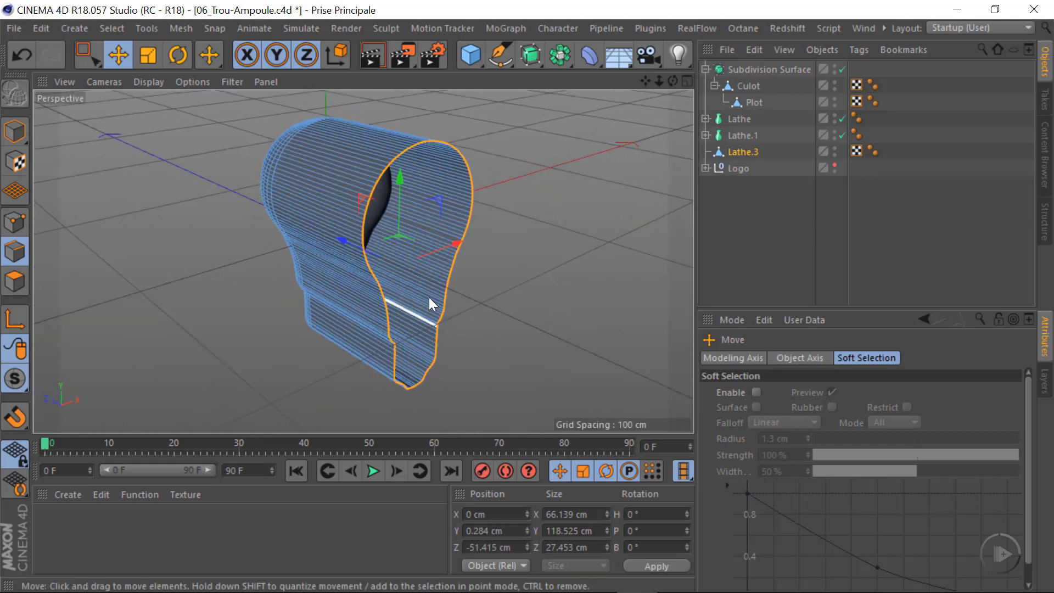
# Cap the open end of the extruded bulb outline with Close Polygon Hole and check the closed face
pyautogui.rightClick(506, 235)
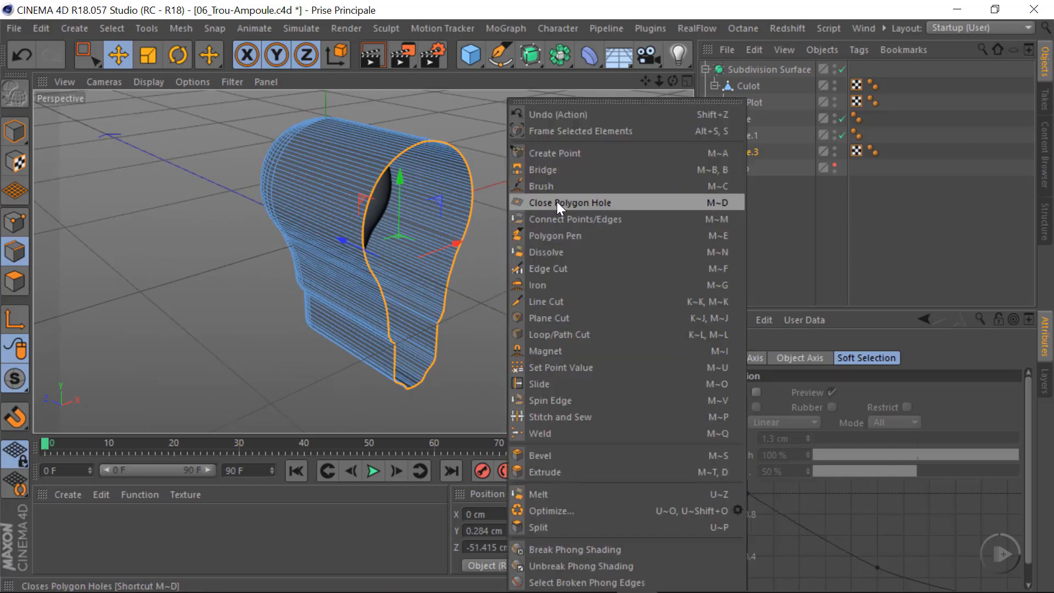
pyautogui.click(560, 202)
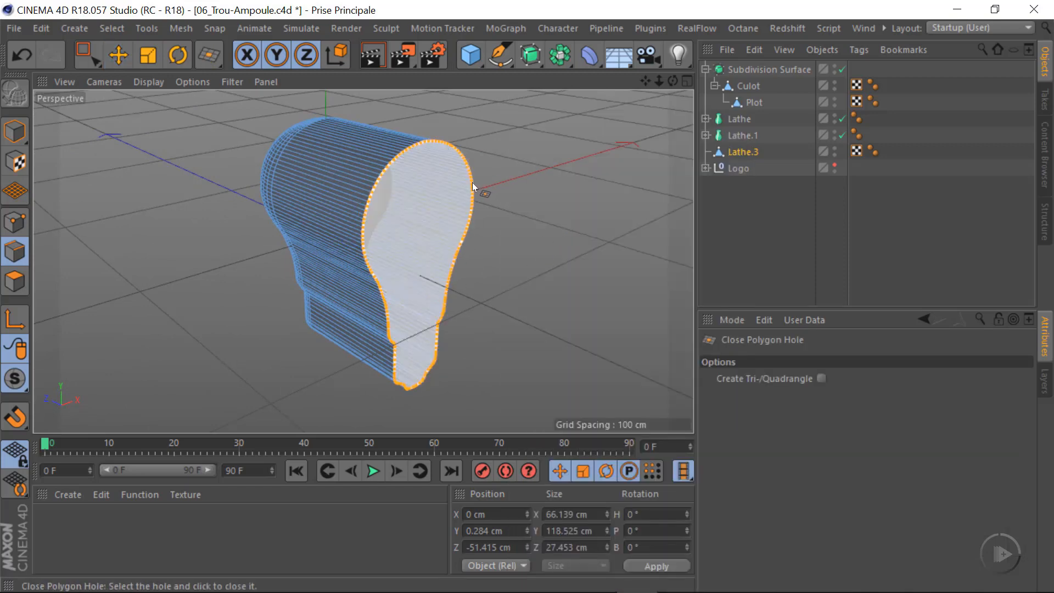
pyautogui.click(472, 184)
pyautogui.keyDown('alt'); pyautogui.moveTo(410, 309); pyautogui.dragTo(358, 296); pyautogui.keyUp('alt')
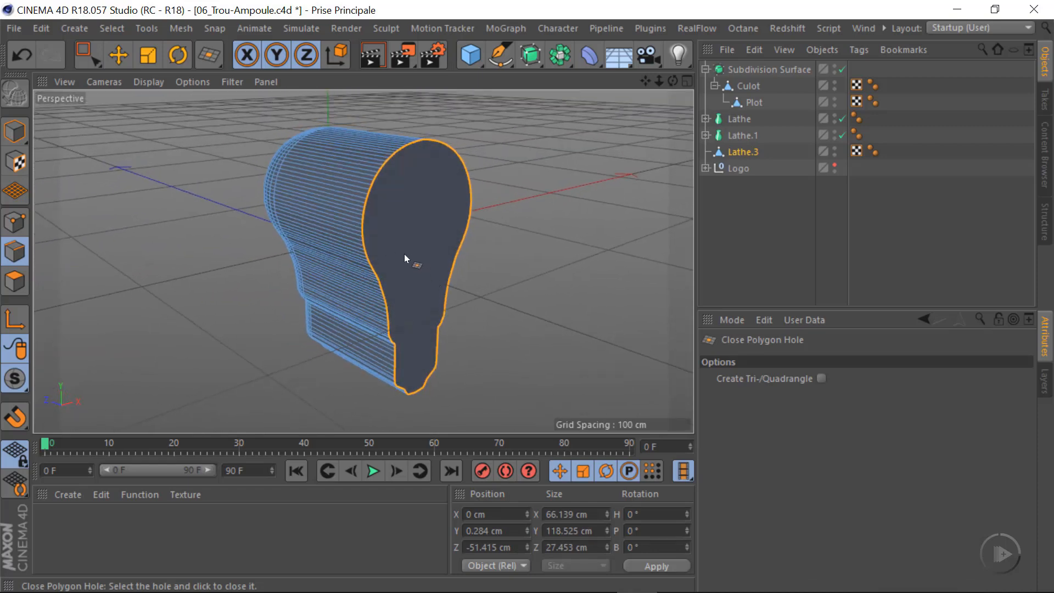
pyautogui.keyDown('alt'); pyautogui.moveTo(404, 256); pyautogui.dragTo(462, 242); pyautogui.keyUp('alt')
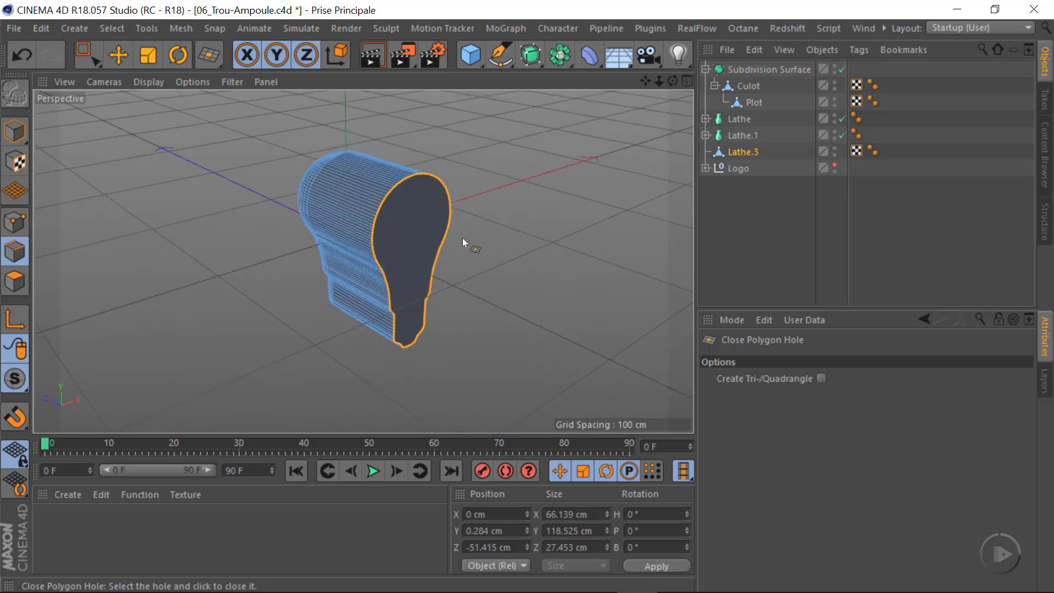
pyautogui.scroll(5, 391, 251)
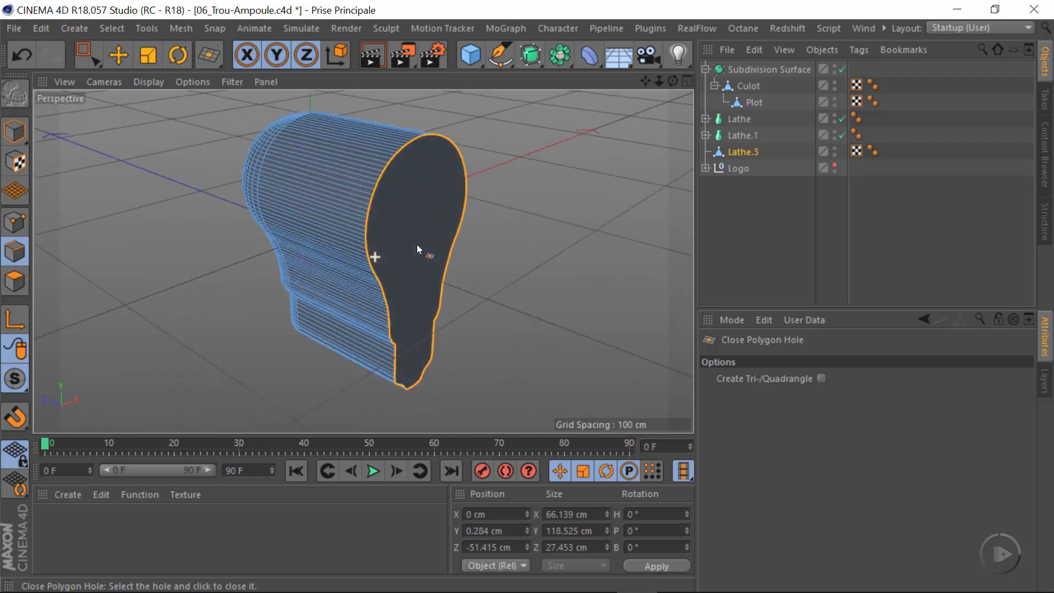
pyautogui.keyDown('alt'); pyautogui.moveTo(367, 253); pyautogui.dragTo(417, 299); pyautogui.keyUp('alt')
pyautogui.press('space')
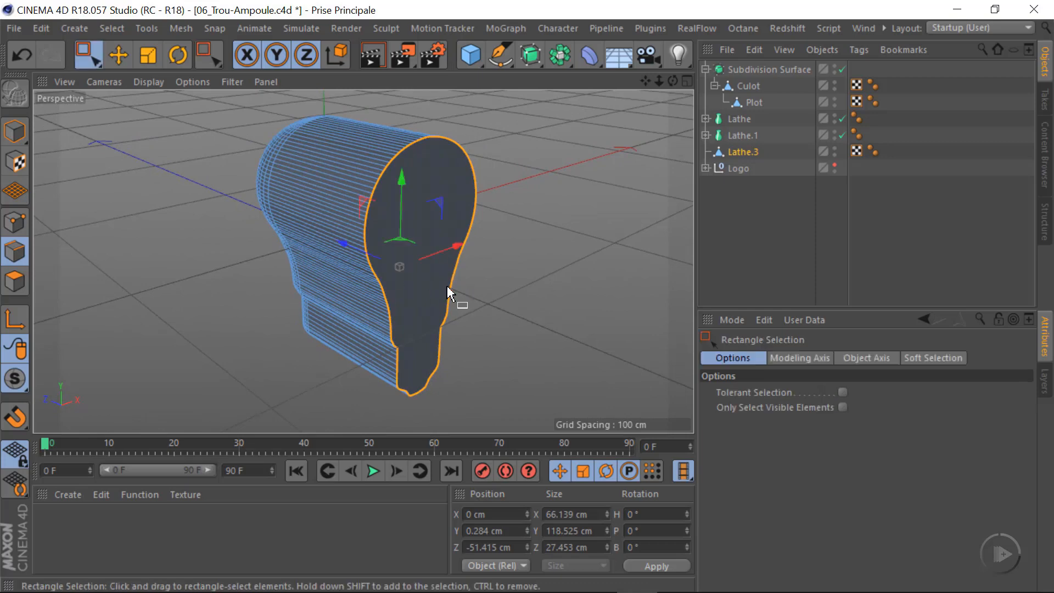
pyautogui.keyDown('alt'); pyautogui.moveTo(383, 252); pyautogui.dragTo(349, 258, button='right'); pyautogui.keyUp('alt')
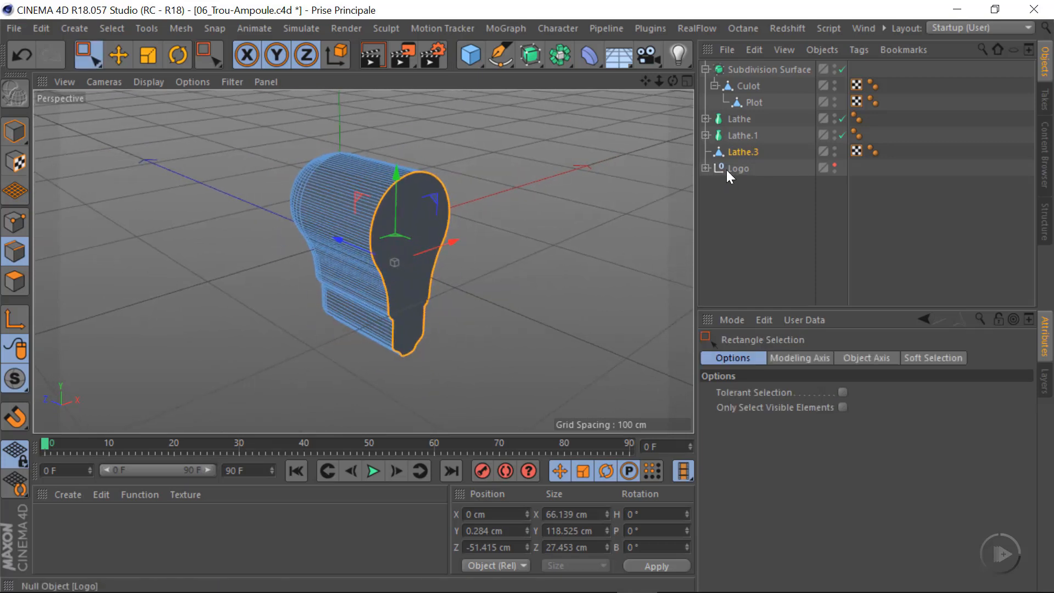
# Make the Logo object visible in the viewport and compare it with Lathe.3 in Model mode in the Right view
pyautogui.click(834, 164)
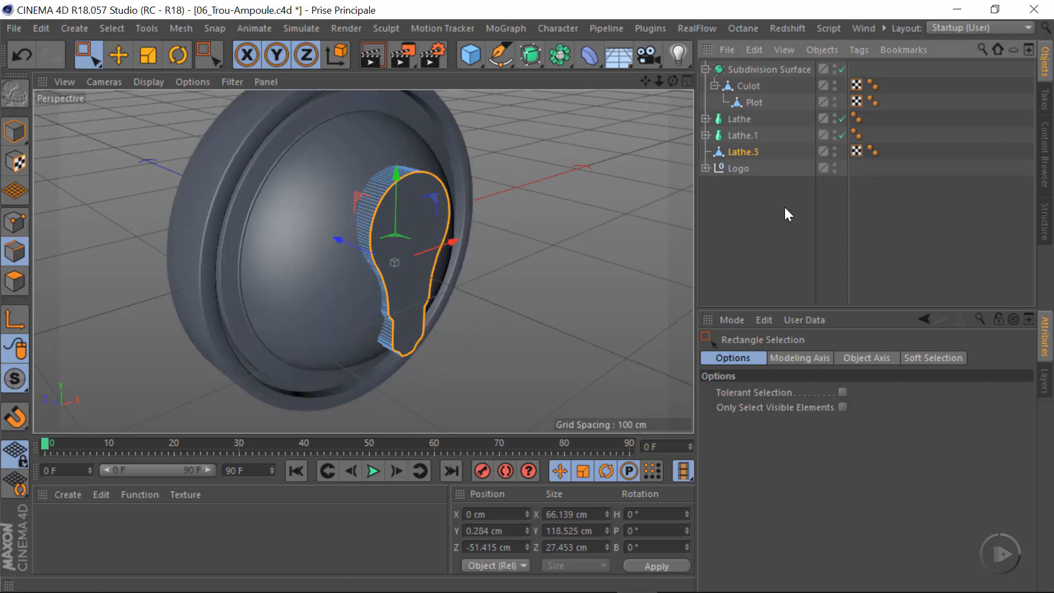
pyautogui.moveTo(305, 277)
pyautogui.keyDown('alt'); pyautogui.mouseDown()
pyautogui.moveTo(235, 288)
pyautogui.moveTo(307, 276)
pyautogui.mouseUp(); pyautogui.keyUp('alt')
pyautogui.click(15, 131)
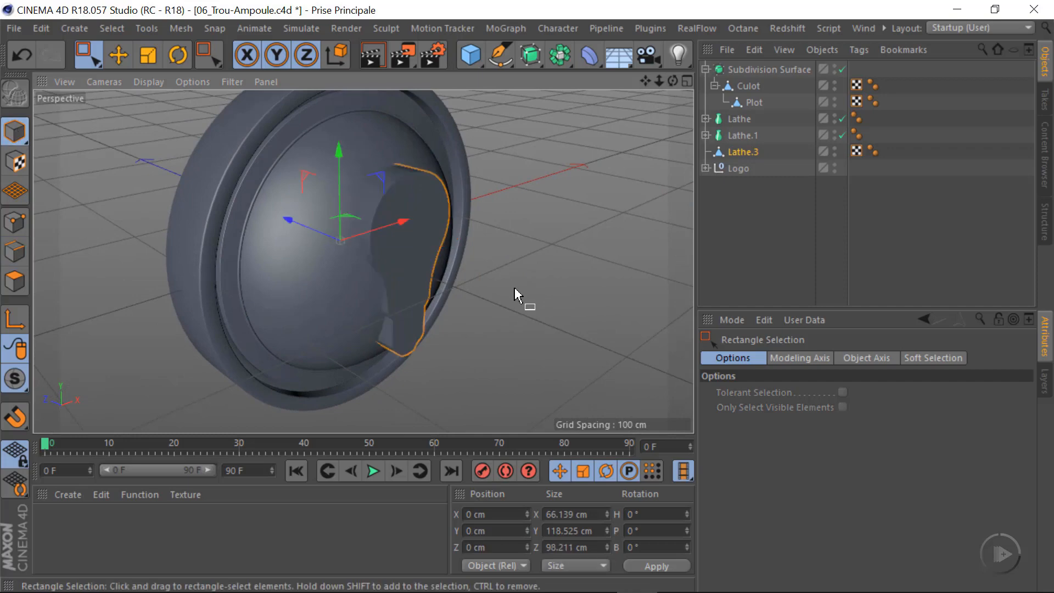
pyautogui.middleClick(448, 307)
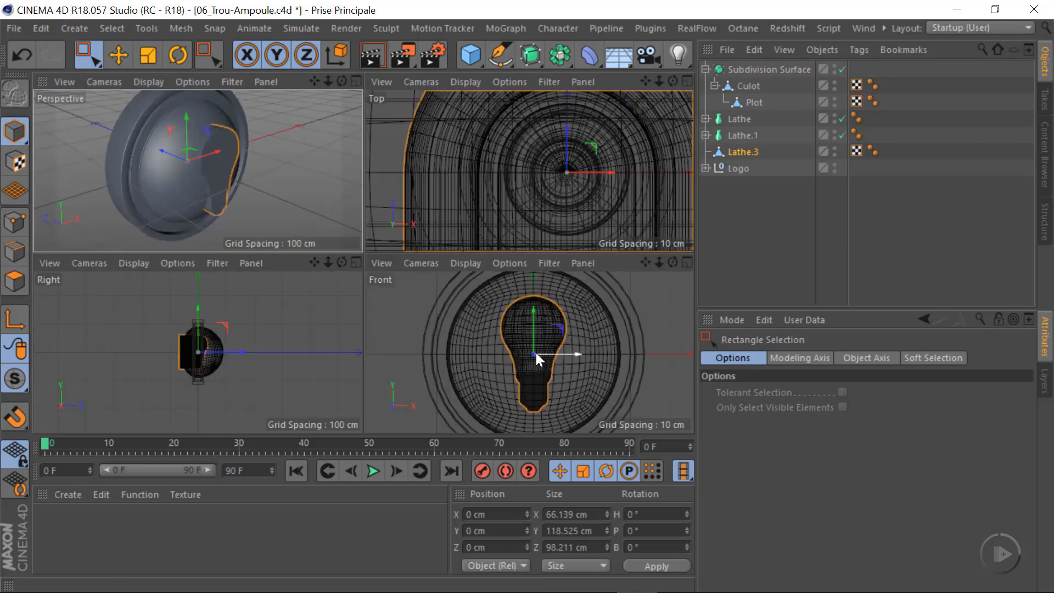
pyautogui.middleClick(217, 354)
pyautogui.keyDown('alt'); pyautogui.moveTo(350, 263); pyautogui.dragTo(502, 282, button='right'); pyautogui.keyUp('alt')
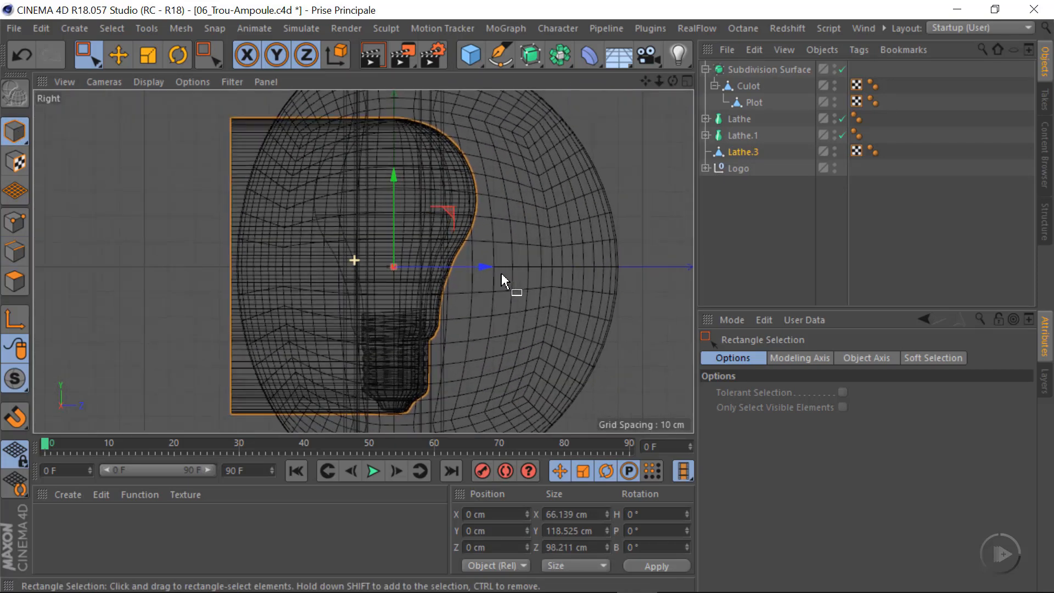
pyautogui.keyDown('alt'); pyautogui.moveTo(360, 295); pyautogui.dragTo(358, 298, button='middle'); pyautogui.keyUp('alt')
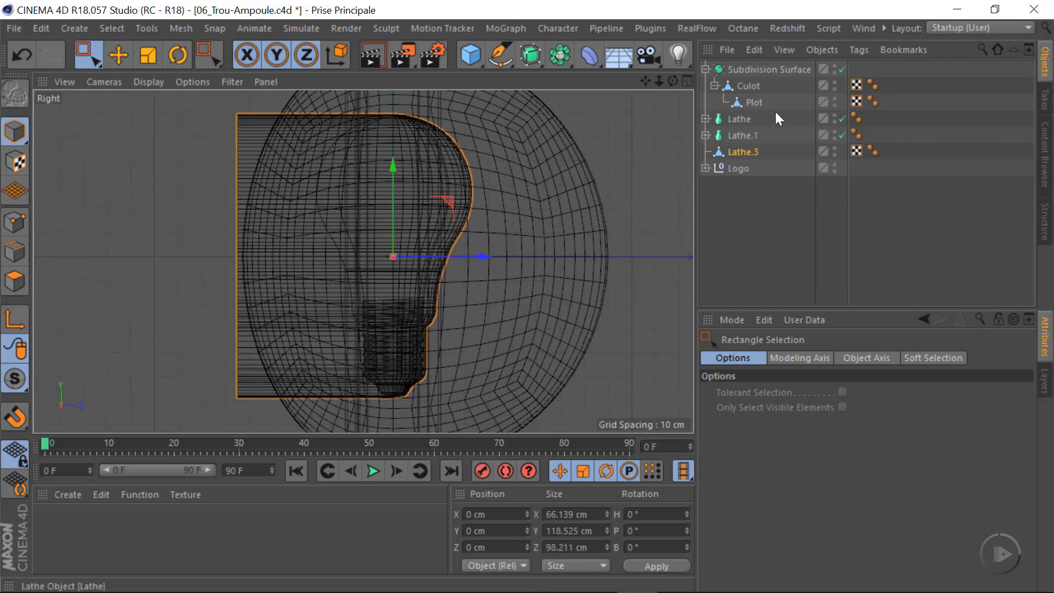
# Group the Subdivision Surface, Lathe and Lathe.1 objects under one null
pyautogui.click(706, 69)
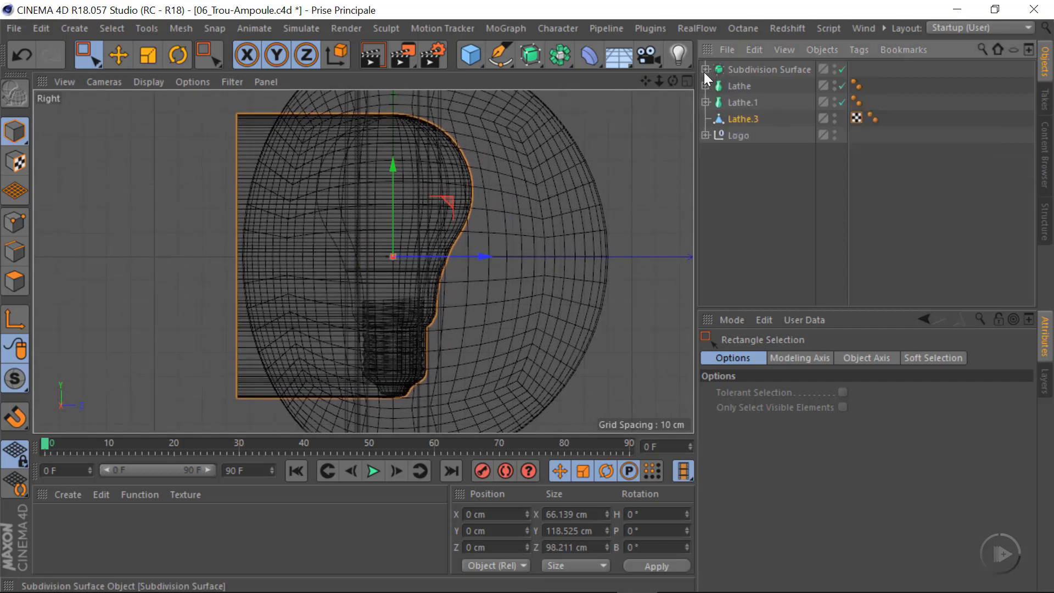
pyautogui.click(739, 69)
pyautogui.keyDown('shift'); pyautogui.click(740, 87); pyautogui.keyUp('shift')
pyautogui.keyDown('shift'); pyautogui.click(740, 102); pyautogui.keyUp('shift')
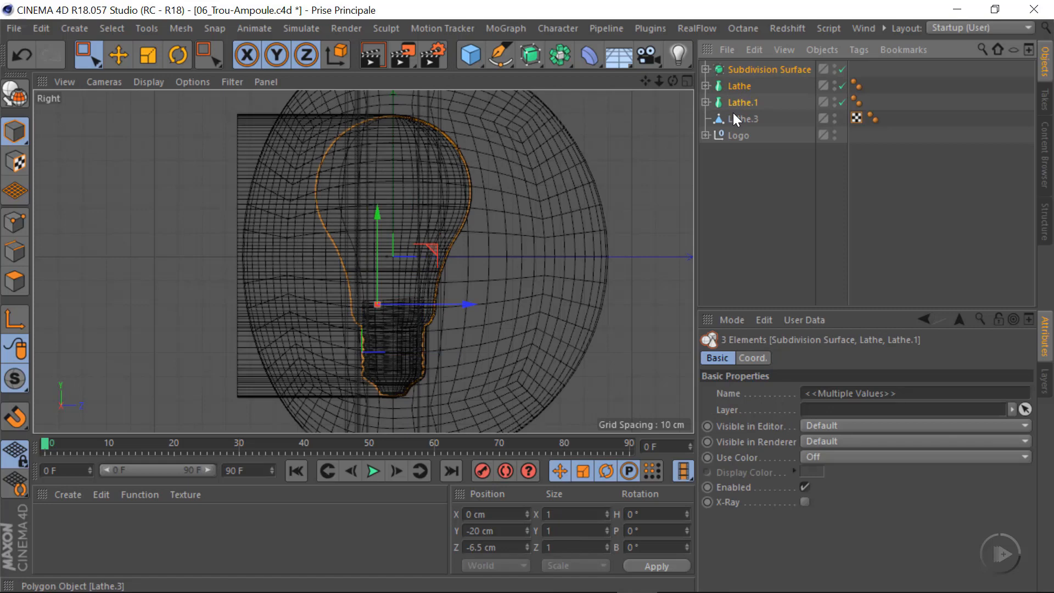
pyautogui.hotkey('alt', 'g')
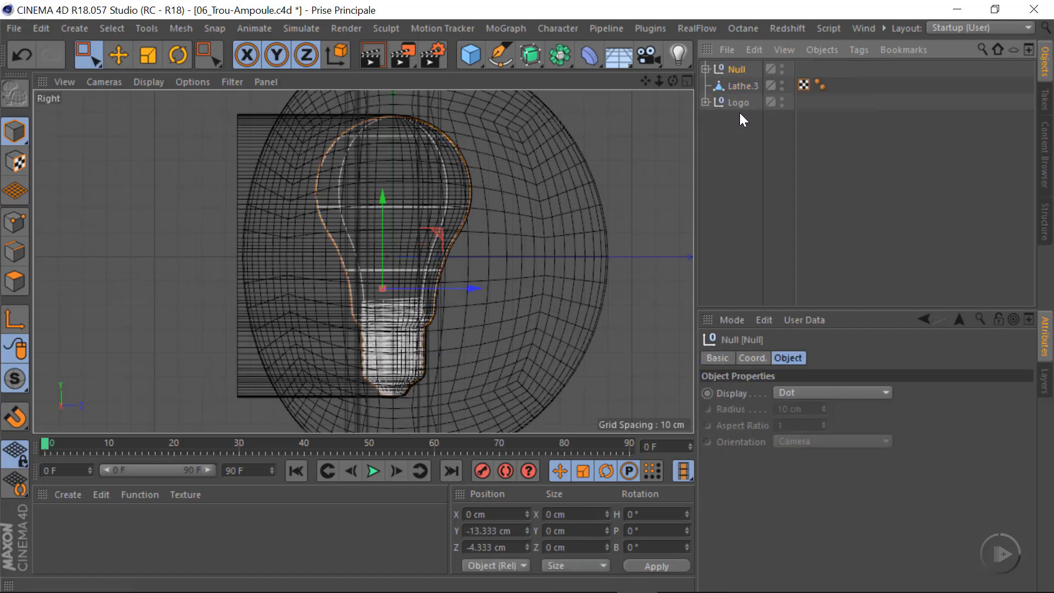
# Rename the new null containing the bulb parts as Ampoule
pyautogui.doubleClick(735, 69)
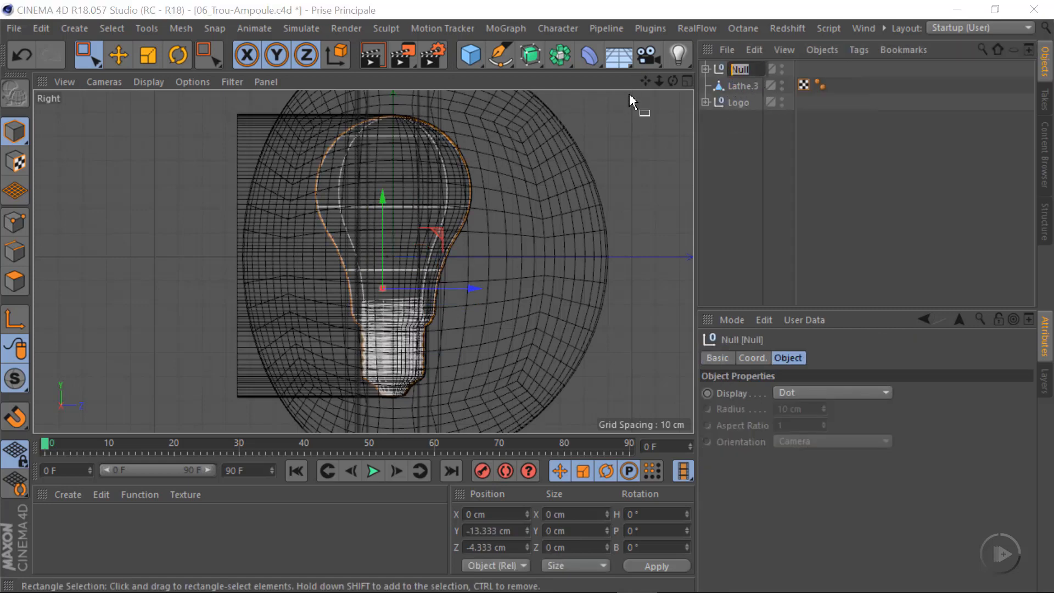
pyautogui.write('Ampo')
pyautogui.write('ule')
pyautogui.press('Return')
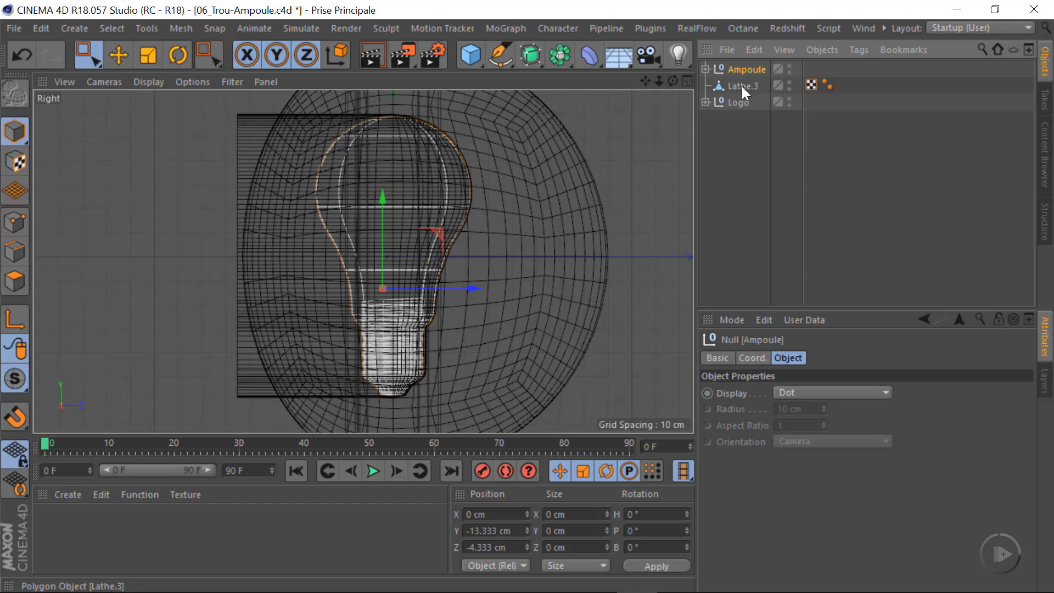
# Move Ampoule and Lathe.3 together about 35.5 cm along negative Z and check their placement in the Perspective view
pyautogui.keyDown('ctrl'); pyautogui.click(740, 86); pyautogui.keyUp('ctrl')
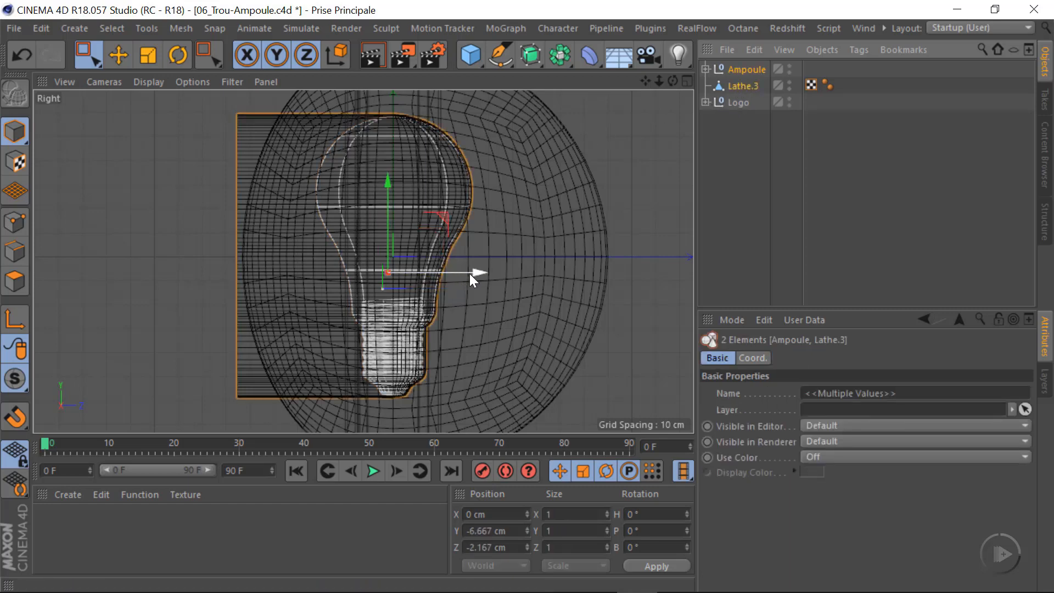
pyautogui.moveTo(470, 275); pyautogui.dragTo(443, 275)
pyautogui.moveTo(431, 277); pyautogui.dragTo(391, 278)
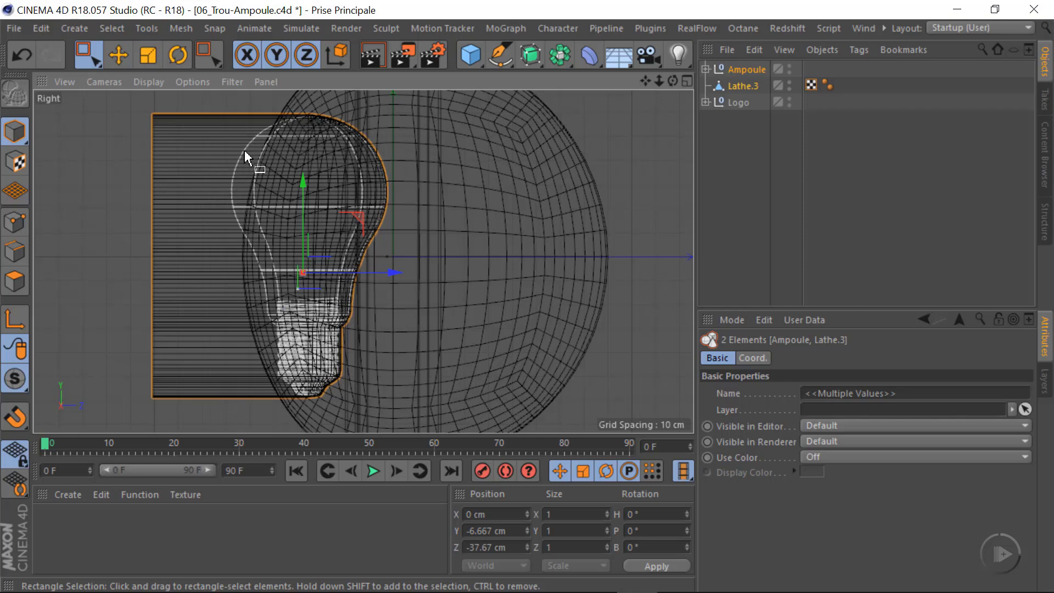
pyautogui.middleClick(425, 292)
pyautogui.middleClick(305, 208)
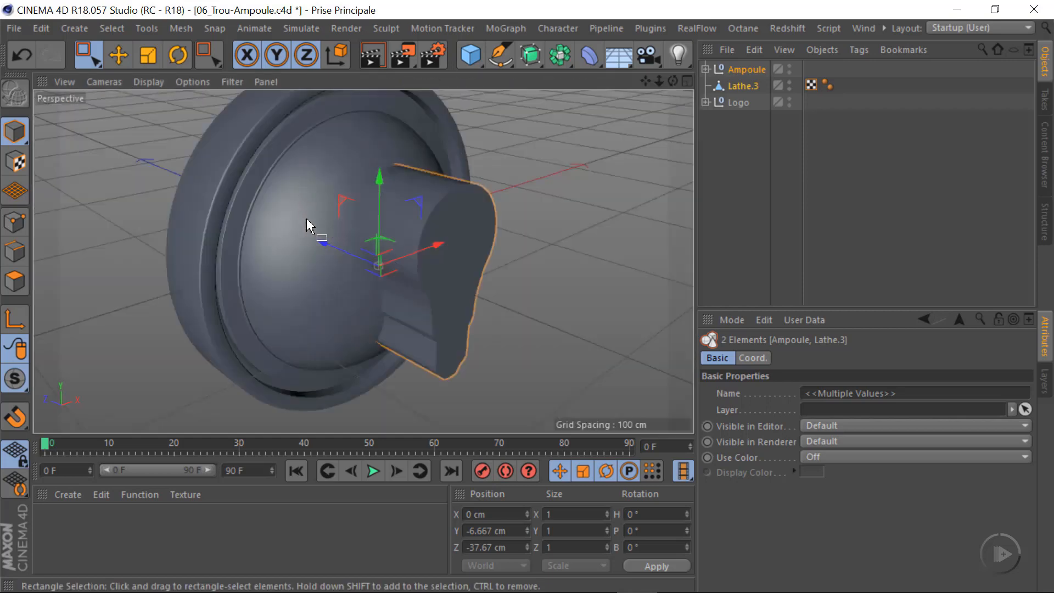
# Examine how the bulb and Lathe.3 sit in the logo using the Lines display, and return to Gouraud Shading
pyautogui.keyDown('alt'); pyautogui.moveTo(393, 269); pyautogui.dragTo(311, 258); pyautogui.keyUp('alt')
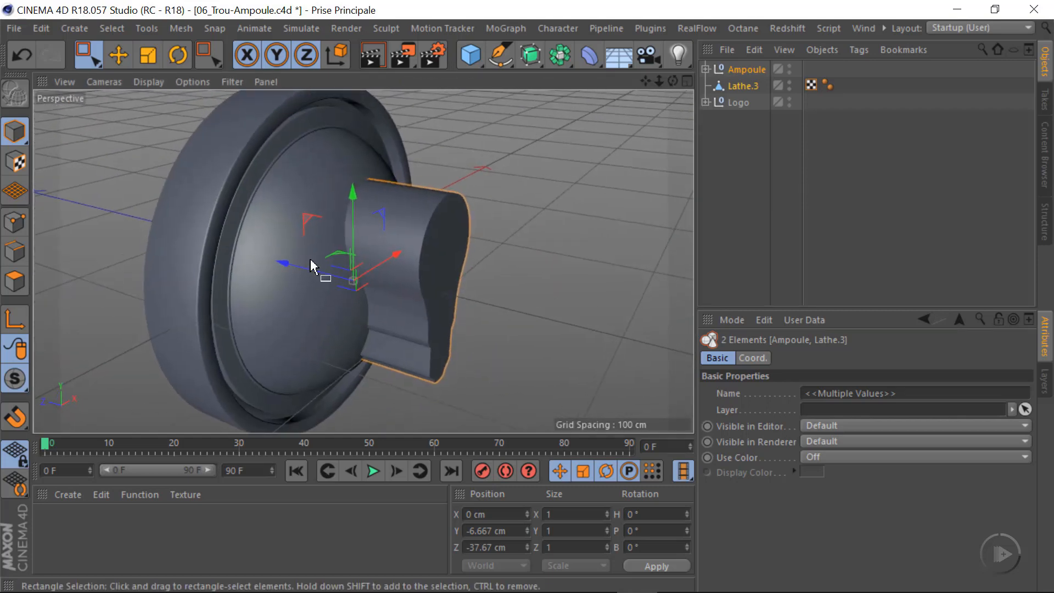
pyautogui.click(144, 81)
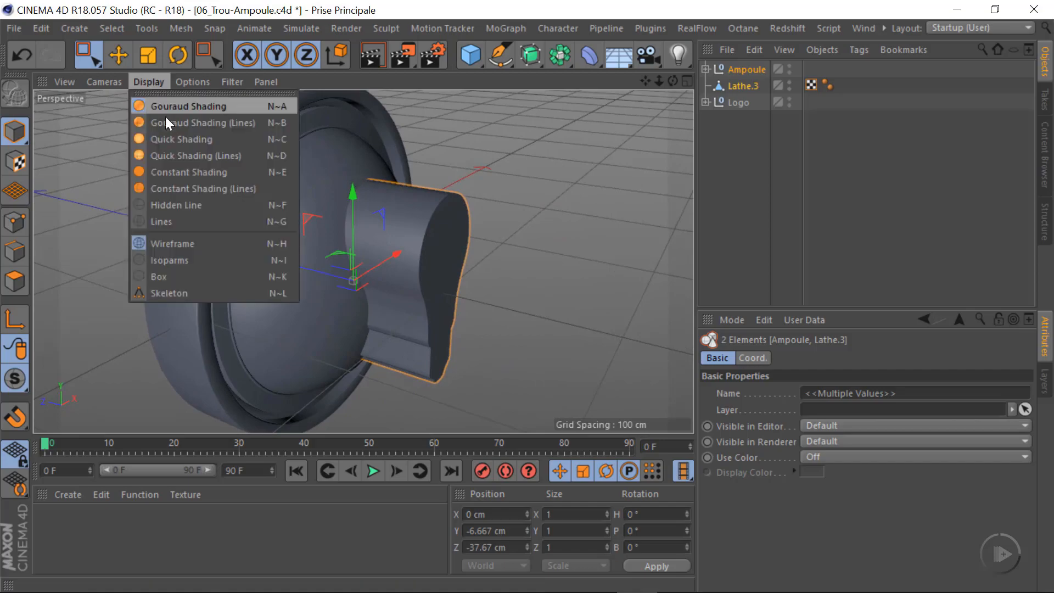
pyautogui.click(161, 221)
pyautogui.keyDown('alt'); pyautogui.moveTo(364, 280); pyautogui.dragTo(400, 288, button='right'); pyautogui.keyUp('alt')
pyautogui.keyDown('alt'); pyautogui.moveTo(341, 330); pyautogui.dragTo(453, 231); pyautogui.keyUp('alt')
pyautogui.keyDown('alt'); pyautogui.moveTo(340, 324); pyautogui.dragTo(350, 272, button='middle'); pyautogui.keyUp('alt')
pyautogui.keyDown('alt'); pyautogui.moveTo(352, 277); pyautogui.dragTo(400, 326); pyautogui.keyUp('alt')
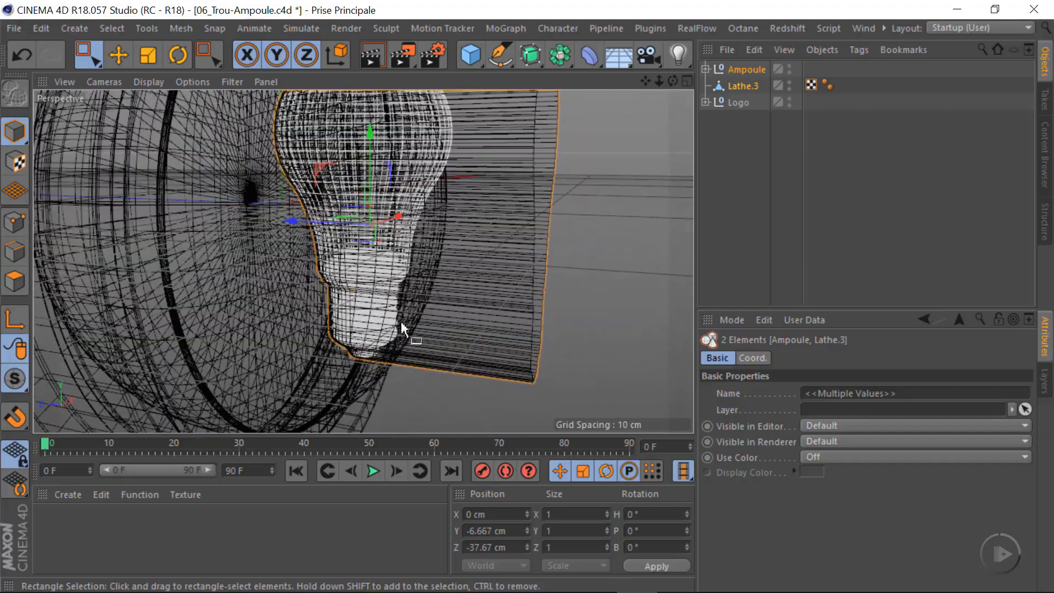
pyautogui.keyDown('alt'); pyautogui.moveTo(390, 264); pyautogui.dragTo(245, 191); pyautogui.keyUp('alt')
pyautogui.click(142, 83)
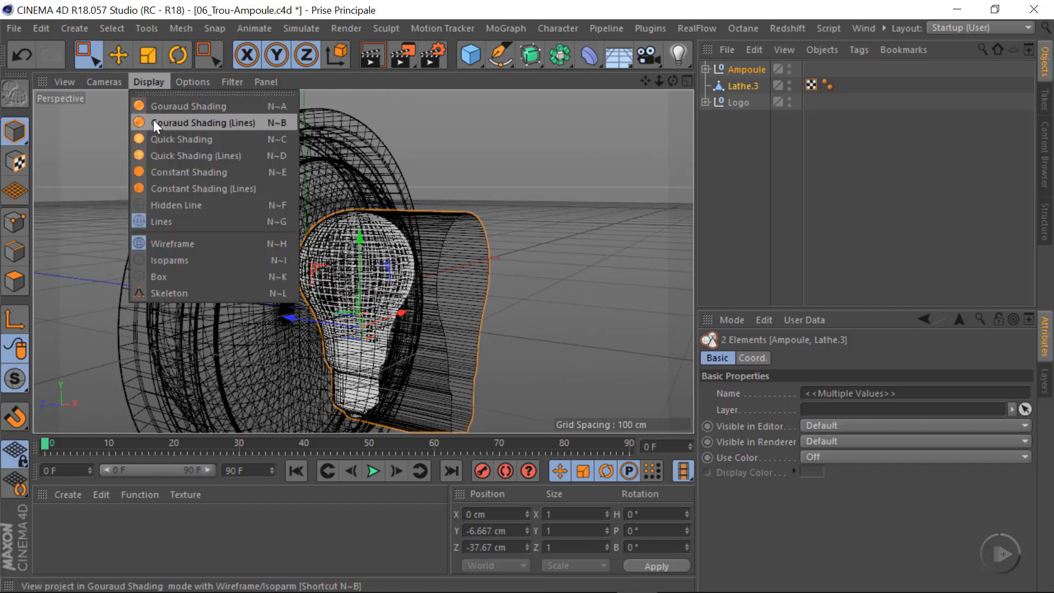
pyautogui.click(165, 111)
pyautogui.keyDown('alt'); pyautogui.moveTo(446, 291); pyautogui.dragTo(435, 235); pyautogui.keyUp('alt')
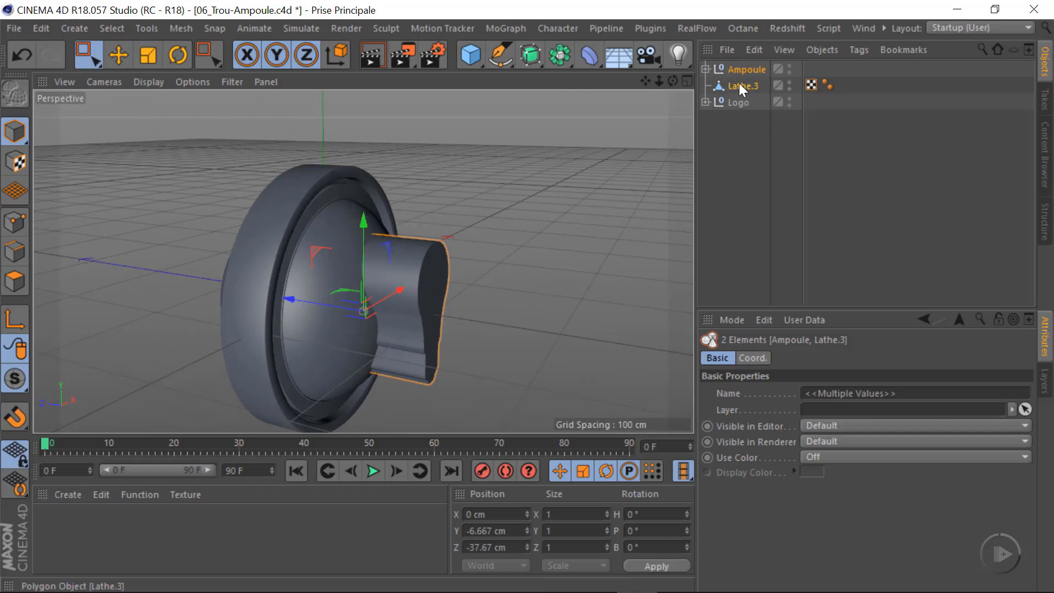
# Add a Boole object and duplicate Hémisphère B inside the Logo group
pyautogui.click(559, 55)
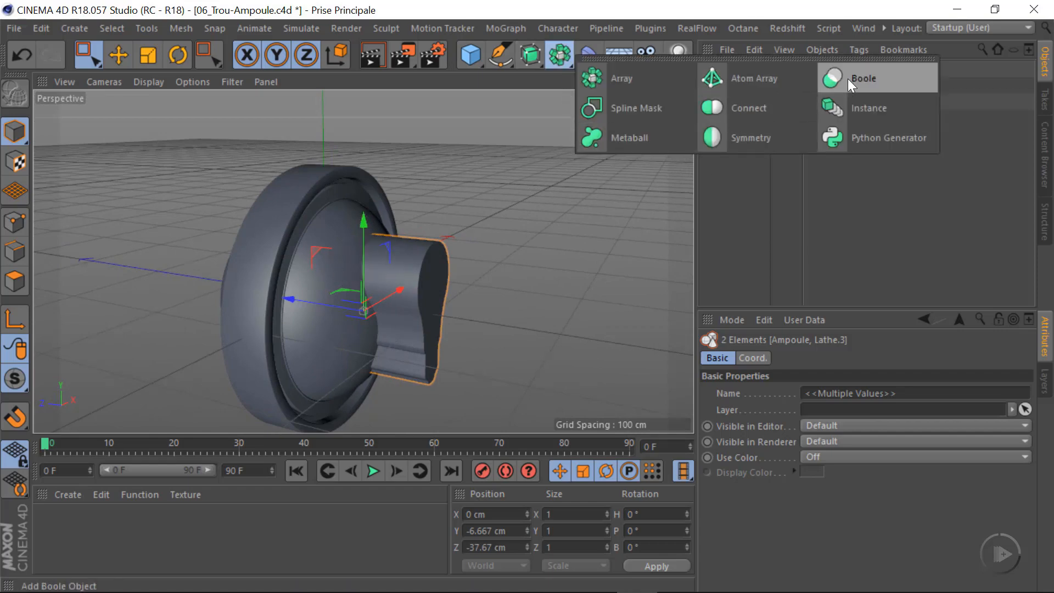
pyautogui.click(870, 80)
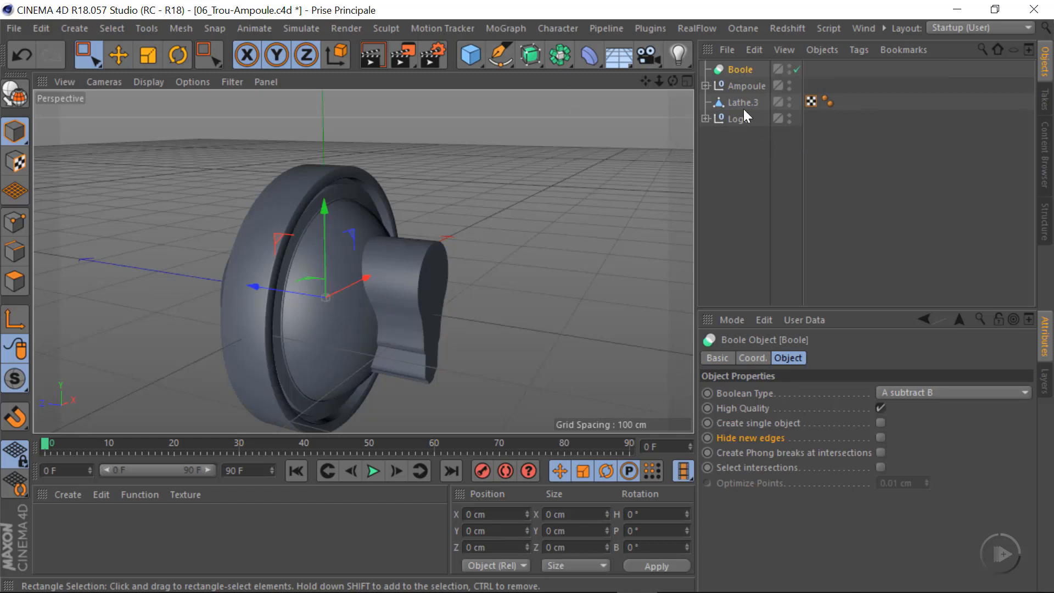
pyautogui.click(705, 118)
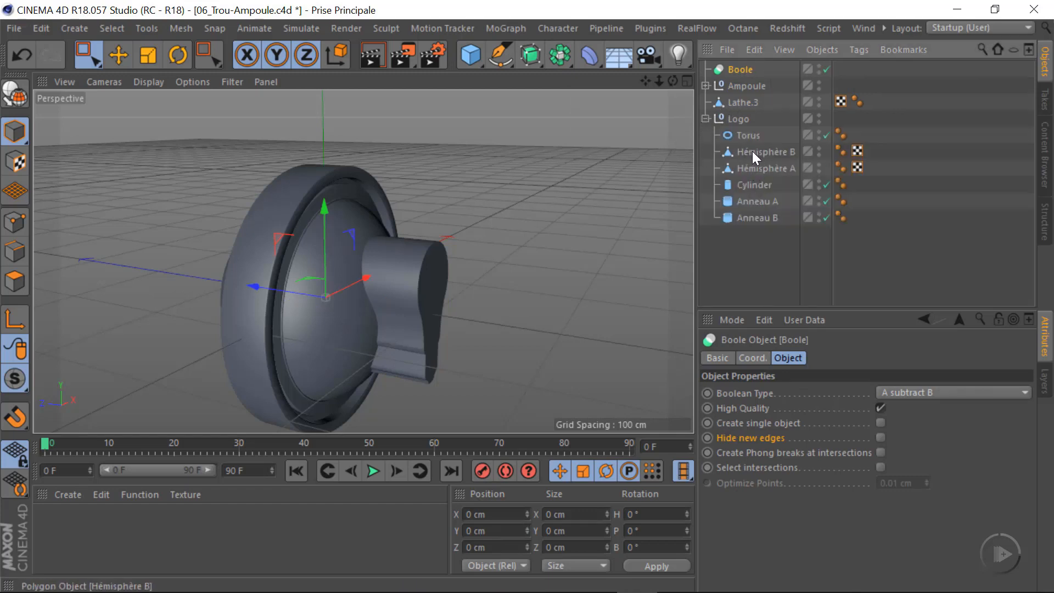
pyautogui.click(752, 151)
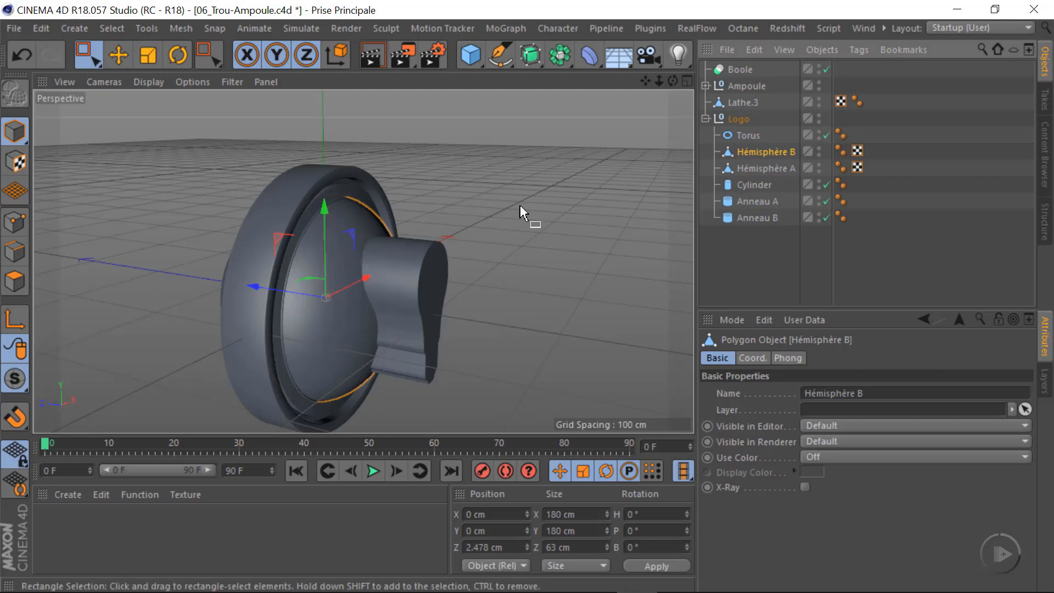
pyautogui.keyDown('ctrl'); pyautogui.moveTo(753, 150); pyautogui.dragTo(792, 150); pyautogui.keyUp('ctrl')
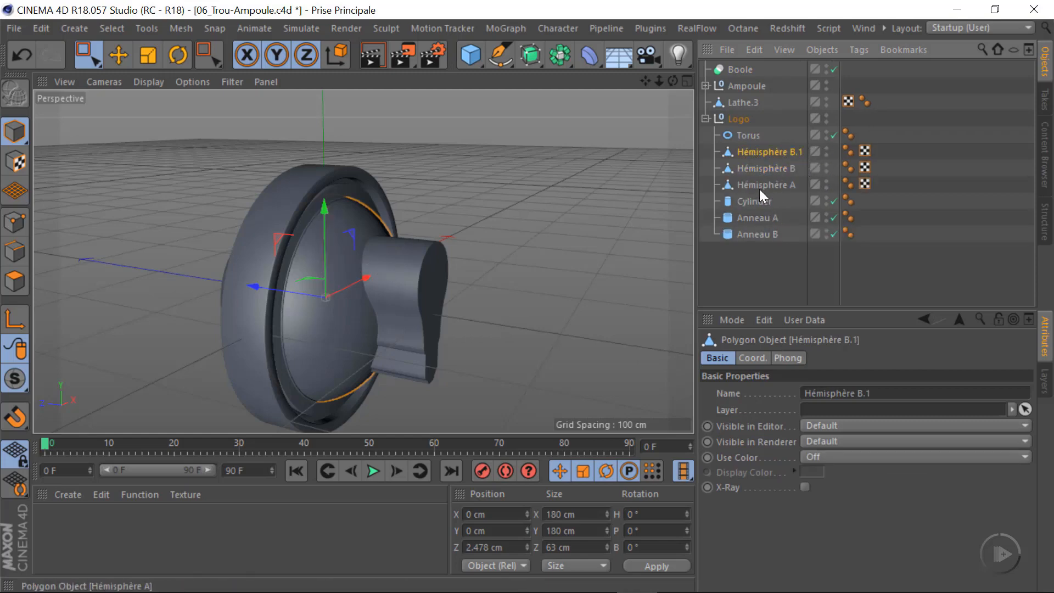
# Hide the original Hémisphère B in the viewport and move its copy out of Logo, directly below Boole
pyautogui.click(827, 165)
pyautogui.moveTo(762, 150); pyautogui.dragTo(746, 77)
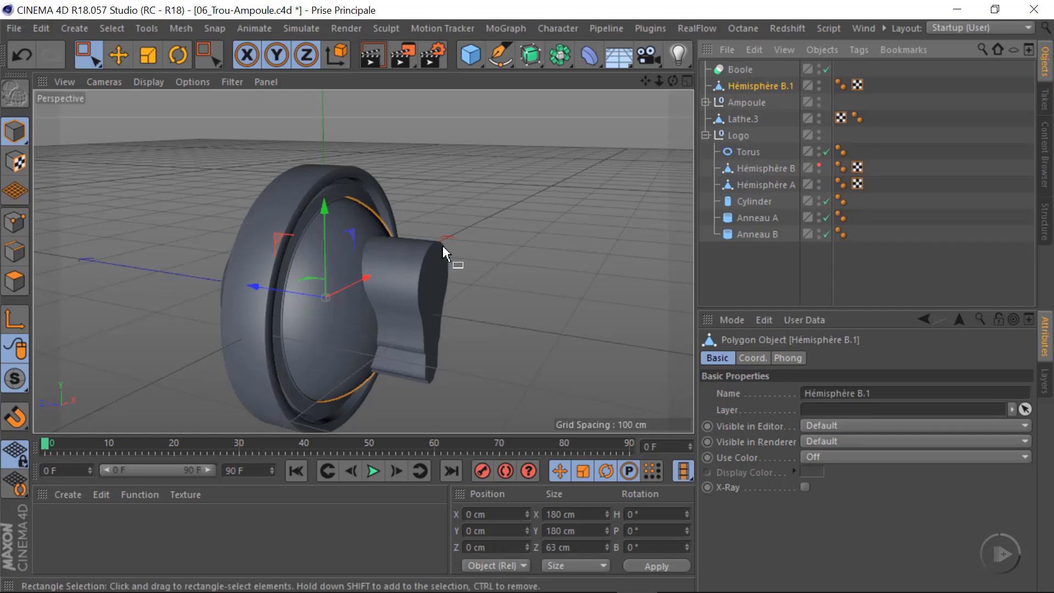
pyautogui.moveTo(460, 226); pyautogui.dragTo(420, 297)
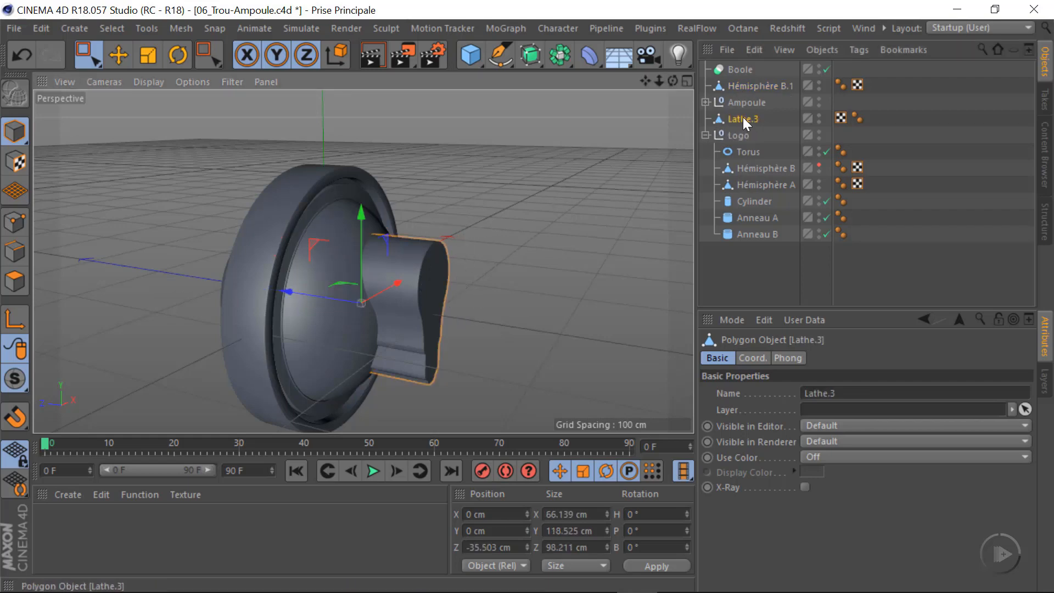
# Nest Hémisphère B.1 first and Lathe.3 second under Boole to cut the bulb-shaped hole, and check the cut
pyautogui.moveTo(743, 117); pyautogui.dragTo(746, 82)
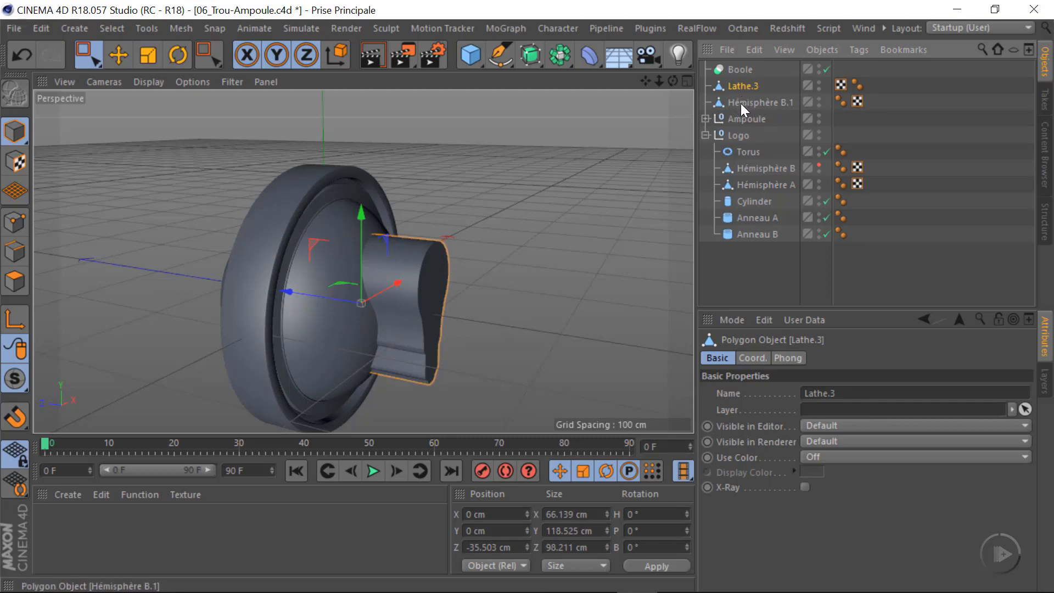
pyautogui.moveTo(741, 86)
pyautogui.mouseDown()
pyautogui.moveTo(757, 75)
pyautogui.moveTo(726, 68)
pyautogui.moveTo(781, 92)
pyautogui.moveTo(746, 69)
pyautogui.mouseUp()
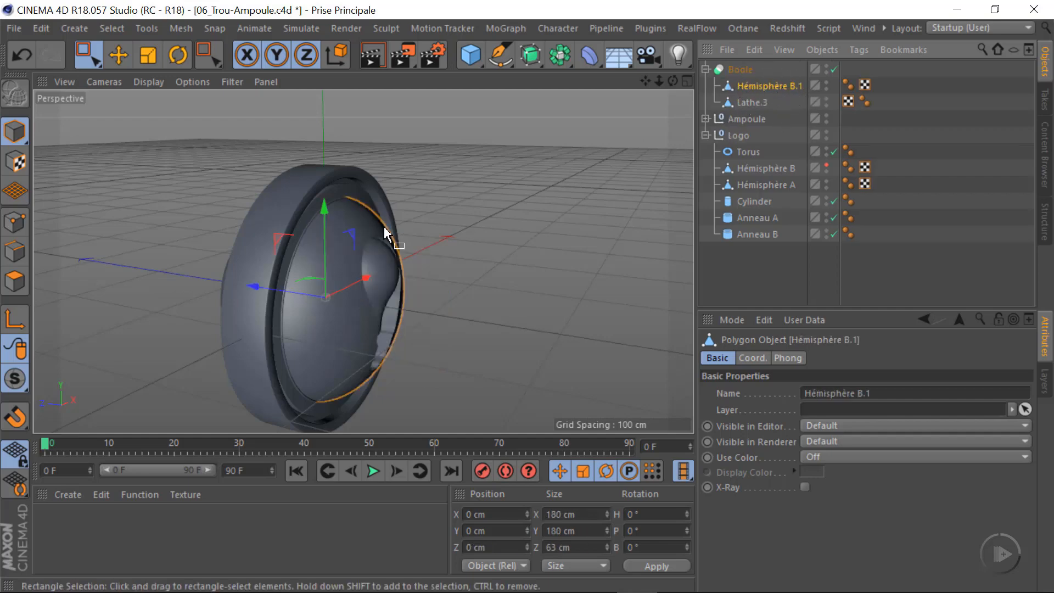
pyautogui.keyDown('alt'); pyautogui.moveTo(365, 306); pyautogui.dragTo(431, 292); pyautogui.keyUp('alt')
pyautogui.click(755, 67)
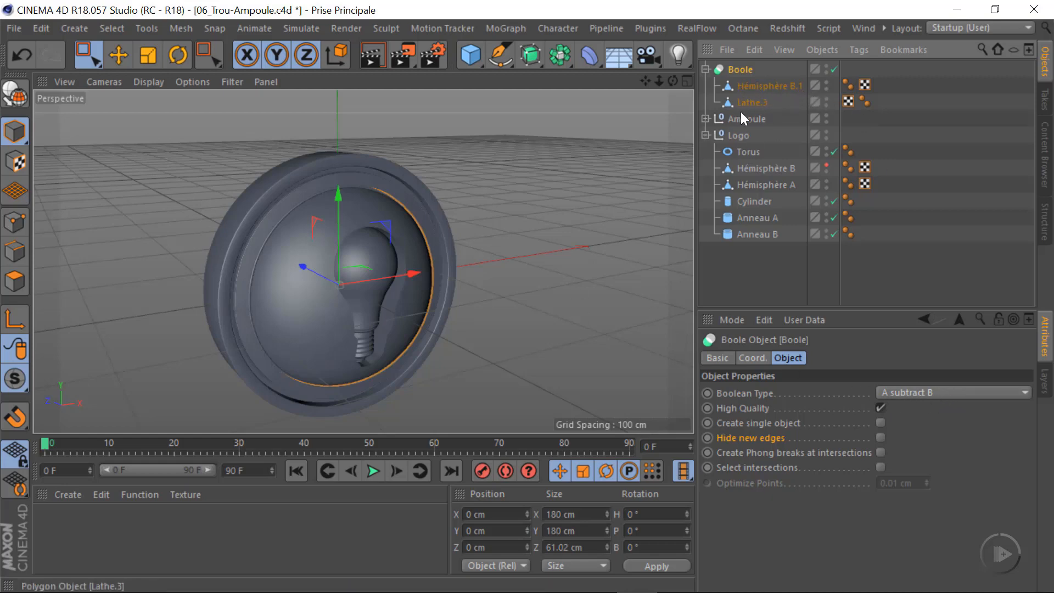
pyautogui.keyDown('alt'); pyautogui.moveTo(360, 315); pyautogui.dragTo(394, 298); pyautogui.keyUp('alt')
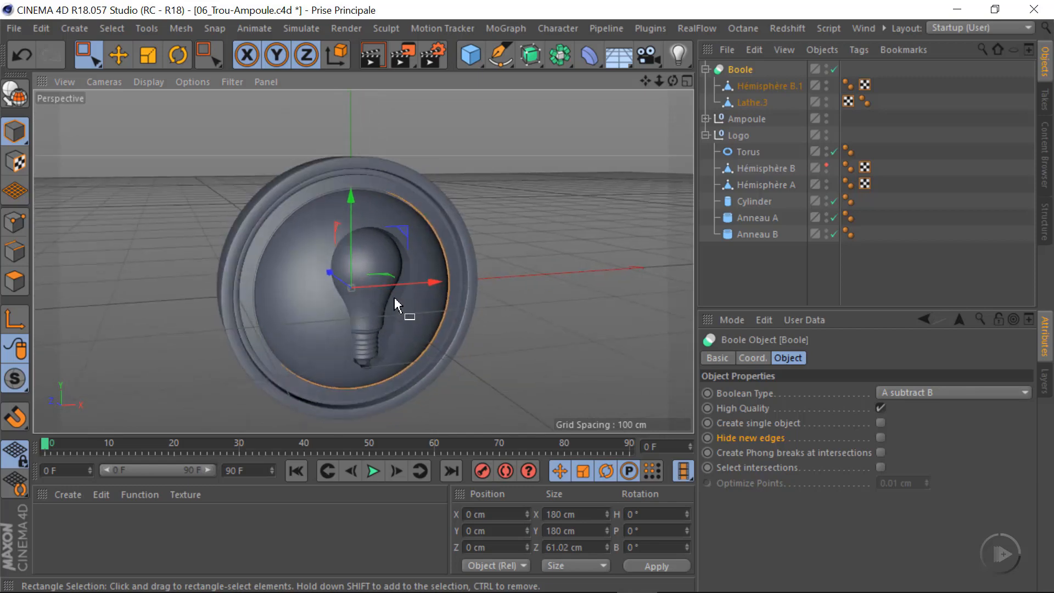
pyautogui.keyDown('alt'); pyautogui.moveTo(381, 299); pyautogui.dragTo(450, 300, button='right'); pyautogui.keyUp('alt')
pyautogui.keyDown('alt'); pyautogui.moveTo(364, 262); pyautogui.dragTo(370, 320); pyautogui.keyUp('alt')
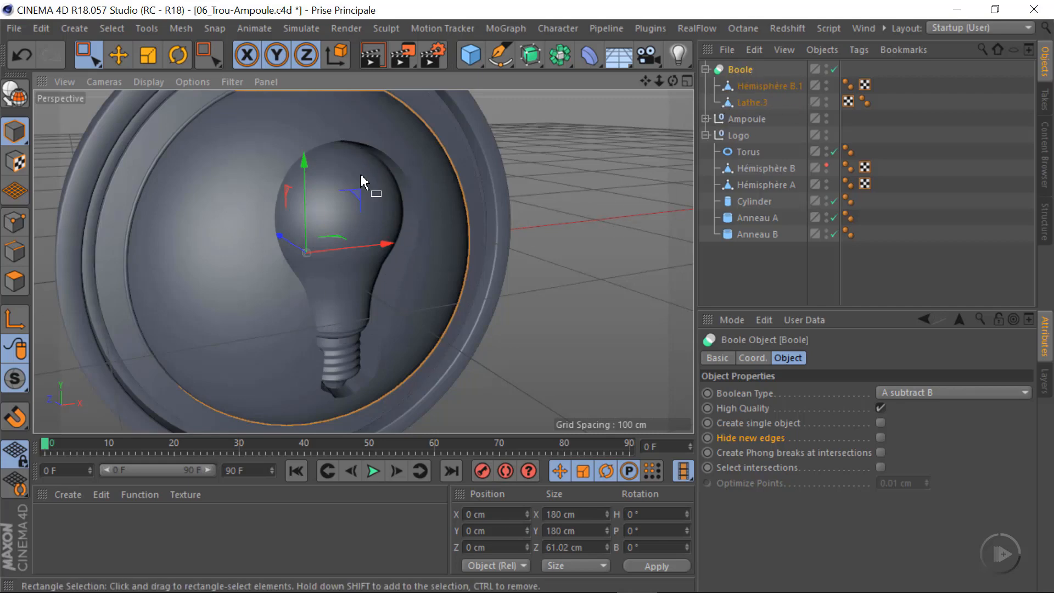
# Try to merge Boole, Hémisphère B.1 and Lathe.3 into one polygon object with Connect Objects + Delete
pyautogui.click(752, 103)
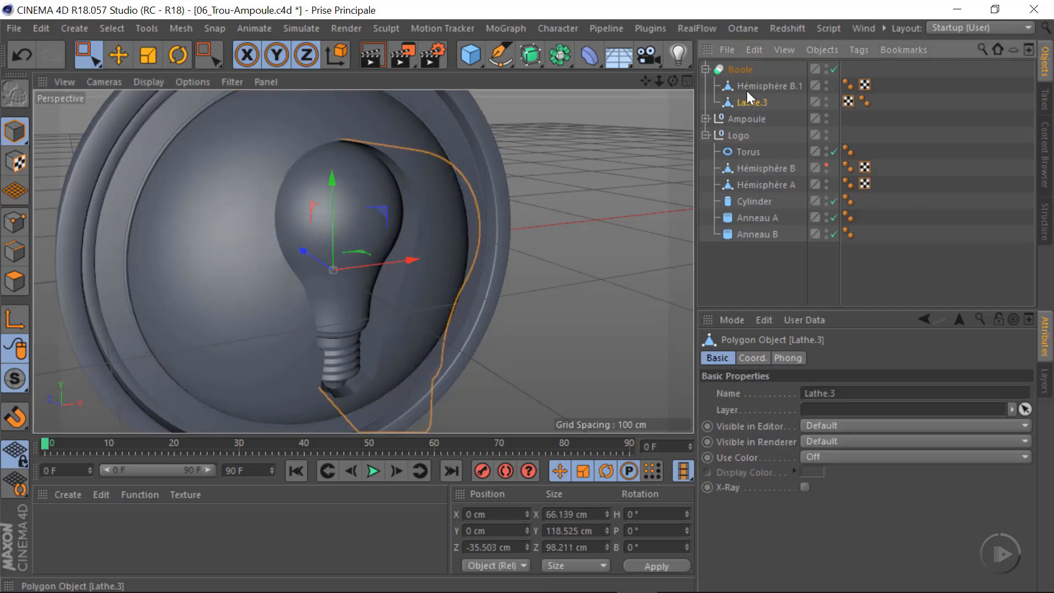
pyautogui.keyDown('shift'); pyautogui.click(747, 88); pyautogui.keyUp('shift')
pyautogui.keyDown('shift'); pyautogui.click(746, 73); pyautogui.keyUp('shift')
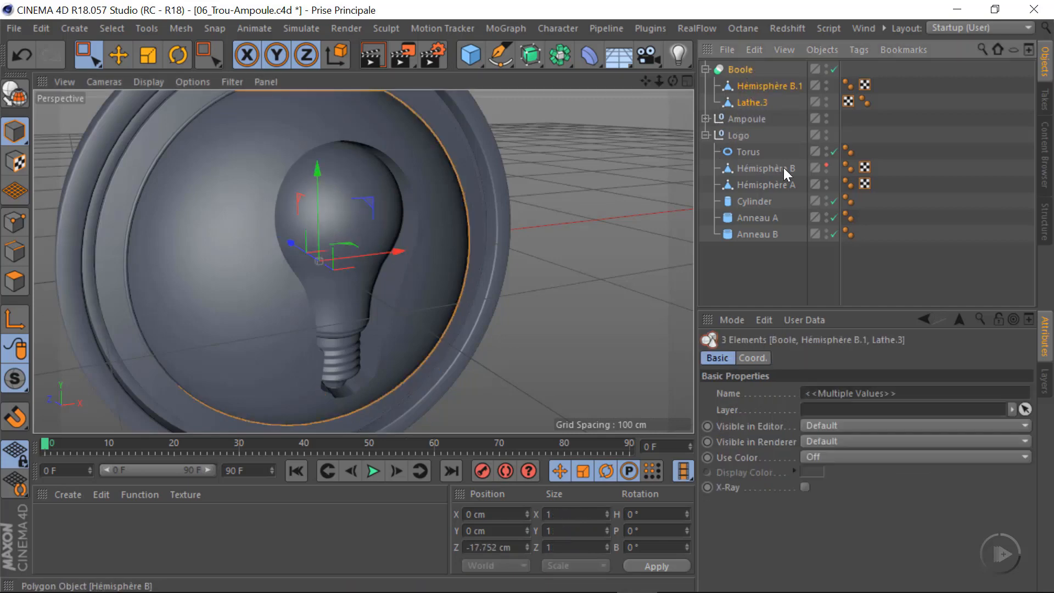
pyautogui.rightClick(759, 88)
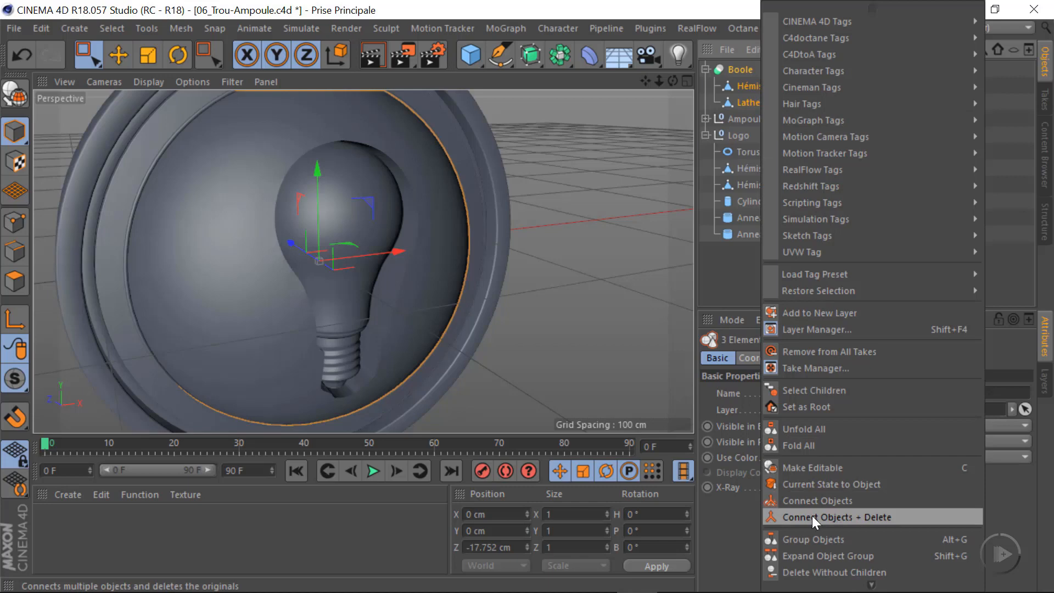
pyautogui.click(874, 516)
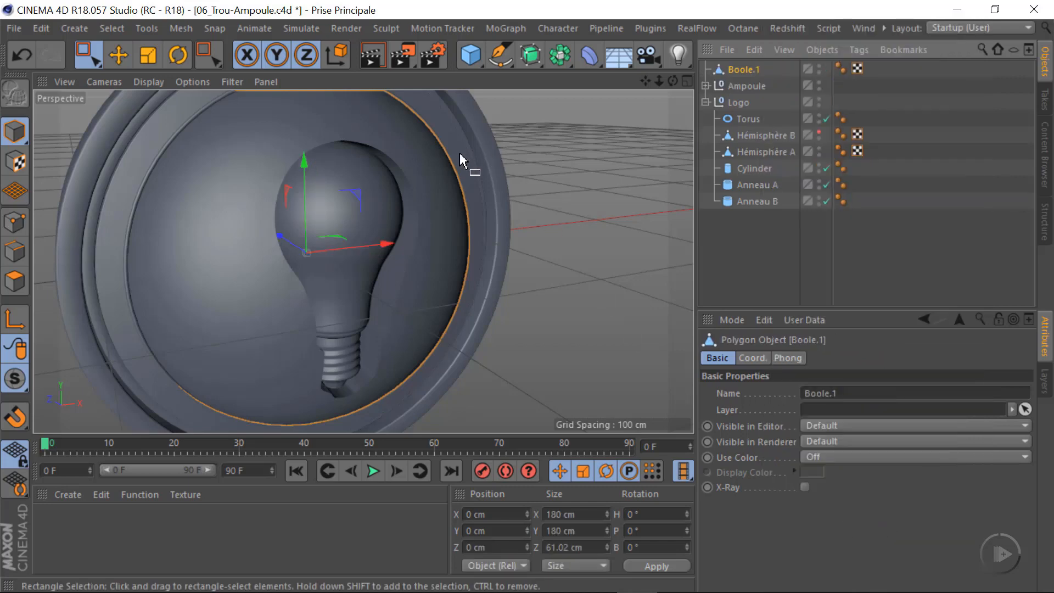
# Inspect the merged mesh around the hole in Points mode and undo the Connect Objects + Delete merge
pyautogui.click(16, 222)
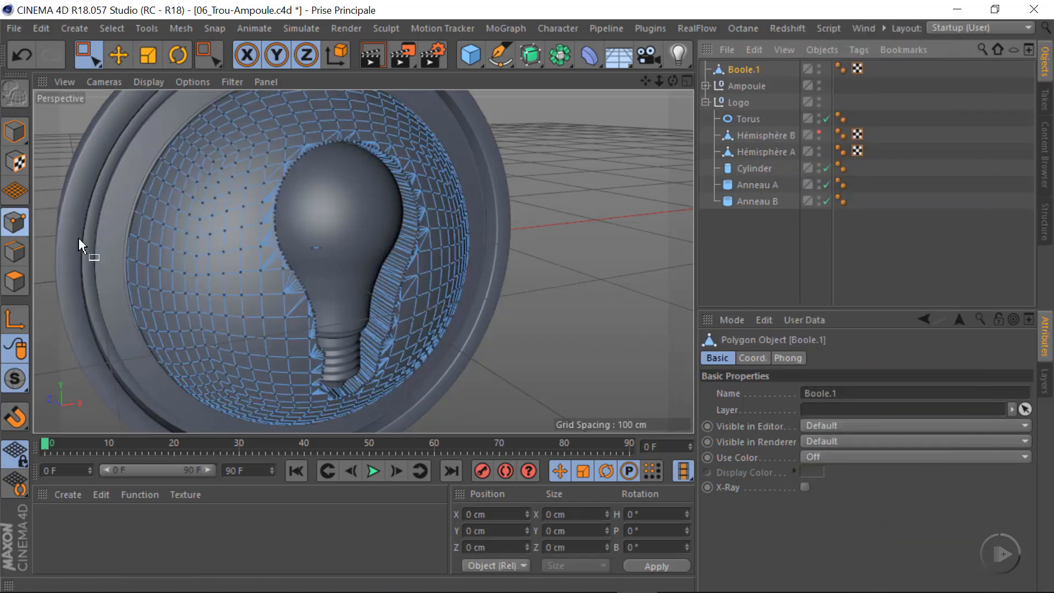
pyautogui.scroll(3, 355, 236)
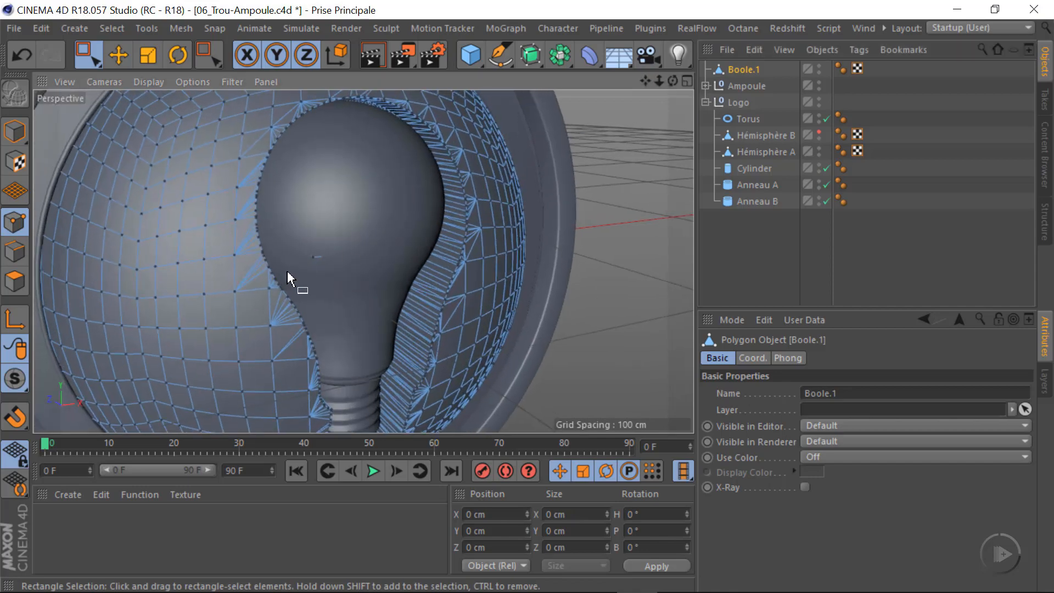
pyautogui.scroll(2, 288, 278)
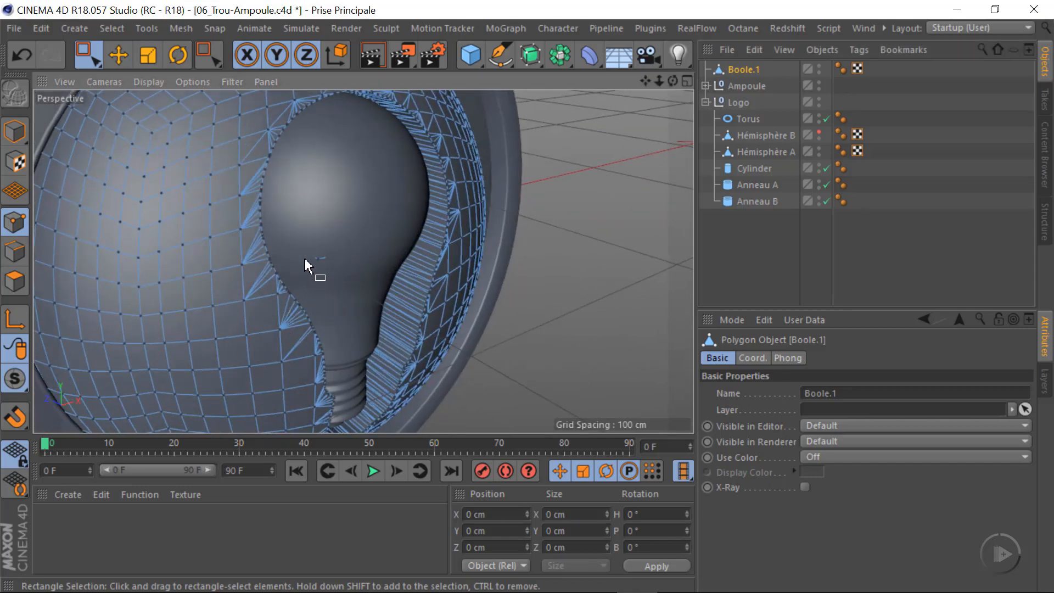
pyautogui.keyDown('alt'); pyautogui.moveTo(303, 266); pyautogui.dragTo(340, 291); pyautogui.keyUp('alt')
pyautogui.hotkey('ctrl', 'z')
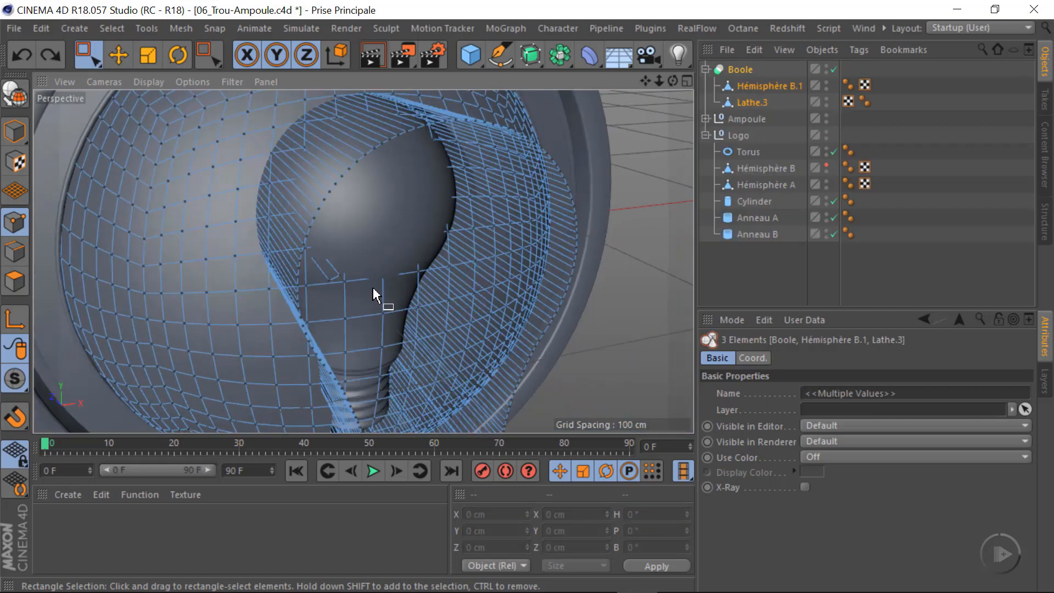
# Return to Model mode and enable Create single object and Hide new edges for Boole
pyautogui.click(740, 70)
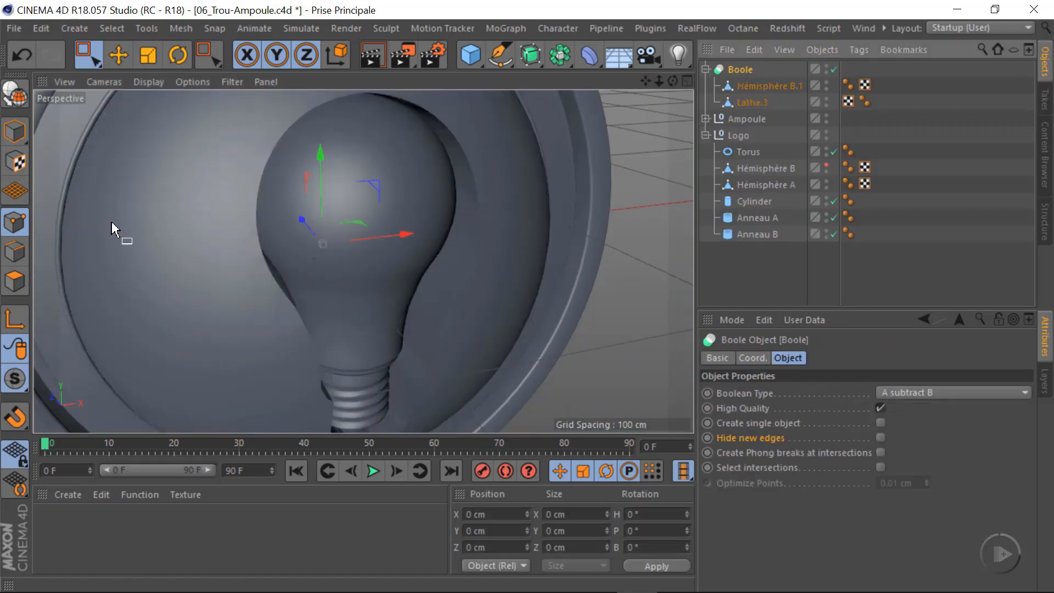
pyautogui.click(17, 132)
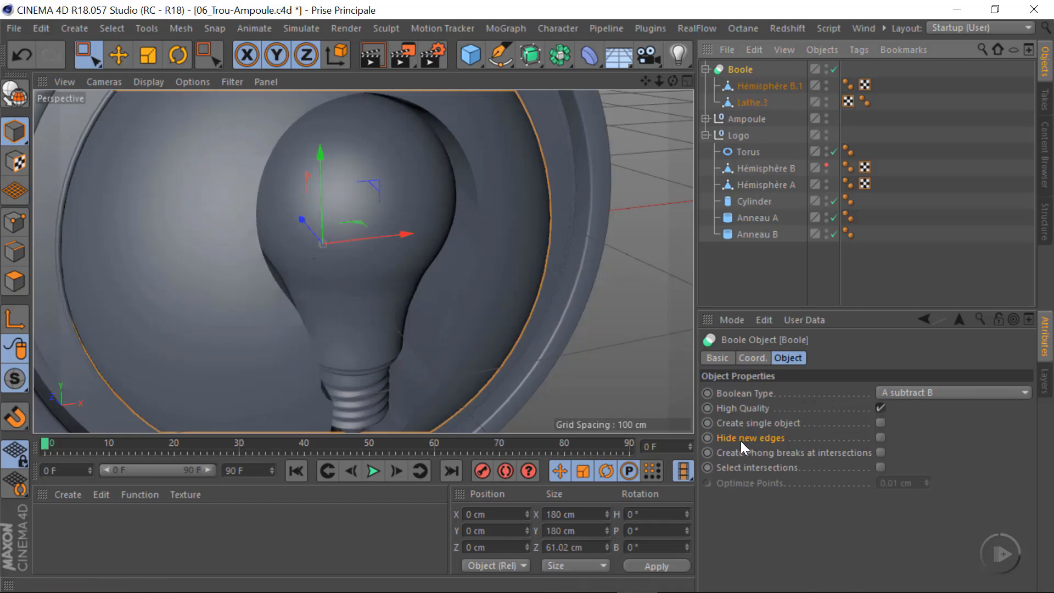
pyautogui.click(881, 423)
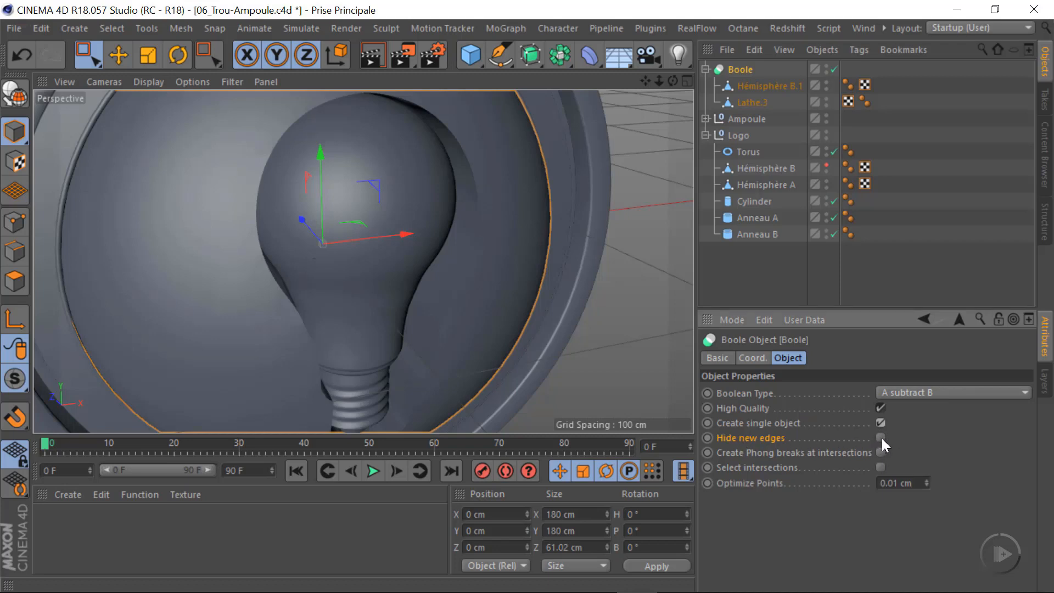
# Set the display to Gouraud Shading (Lines) and compare the mesh with Hide new edges off and on, leaving it enabled
pyautogui.click(146, 81)
pyautogui.click(171, 122)
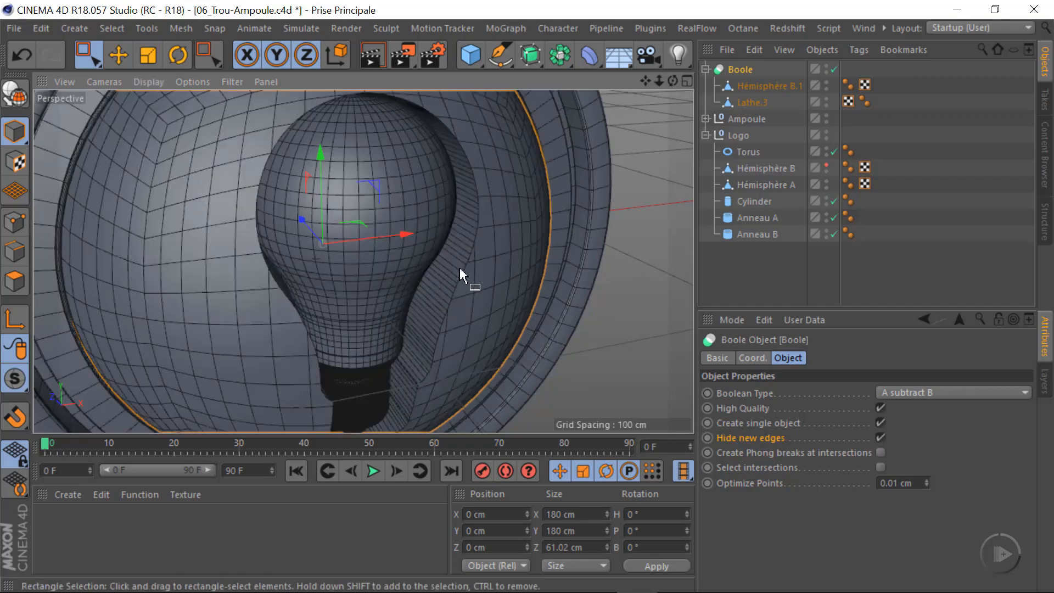
pyautogui.keyDown('alt'); pyautogui.moveTo(346, 277); pyautogui.dragTo(464, 308, button='right'); pyautogui.keyUp('alt')
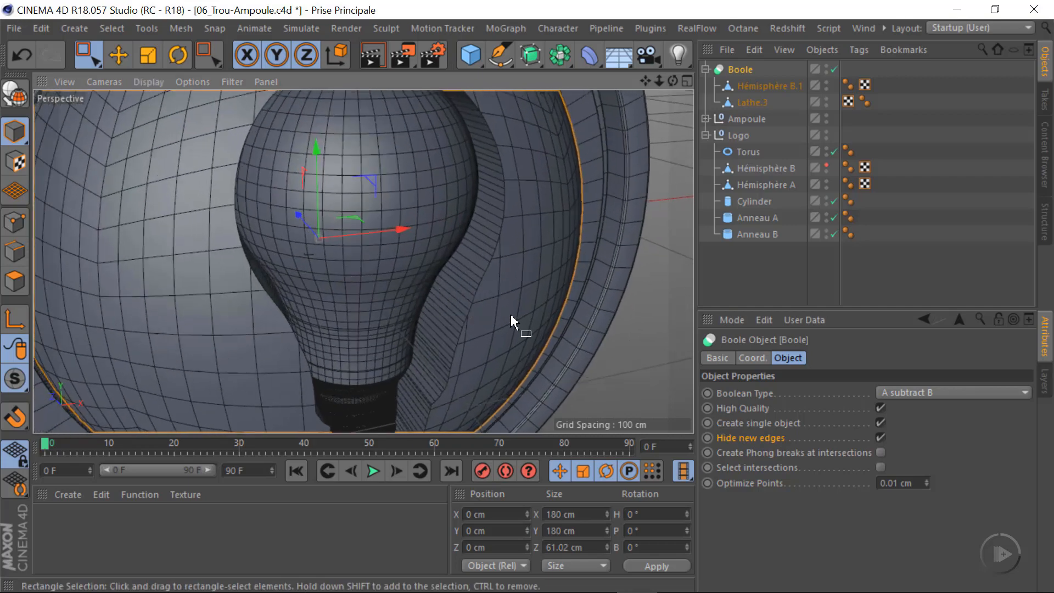
pyautogui.click(881, 438)
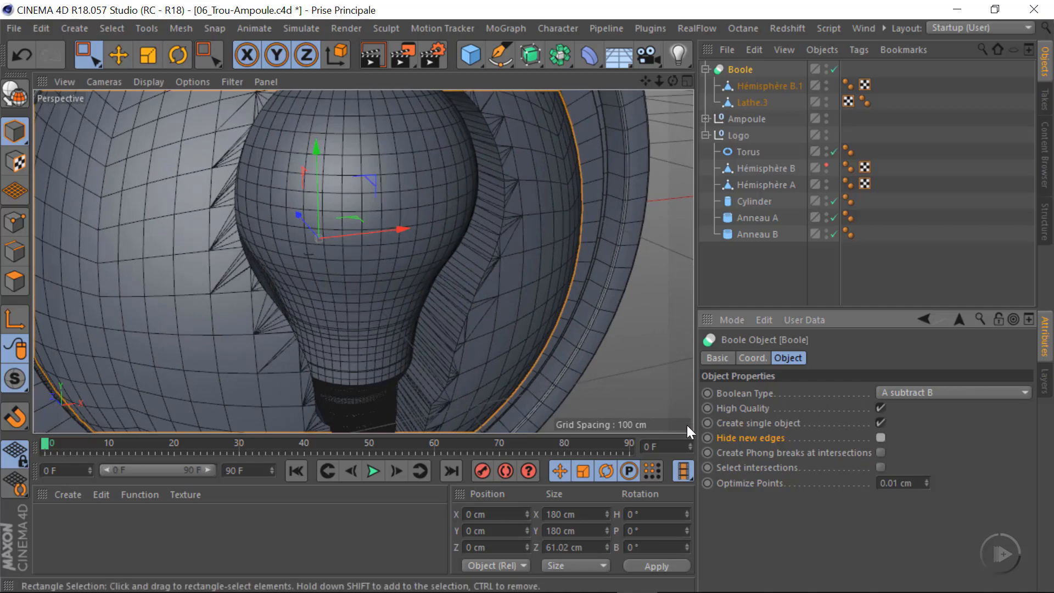
pyautogui.keyDown('alt'); pyautogui.moveTo(374, 240); pyautogui.dragTo(393, 301); pyautogui.keyUp('alt')
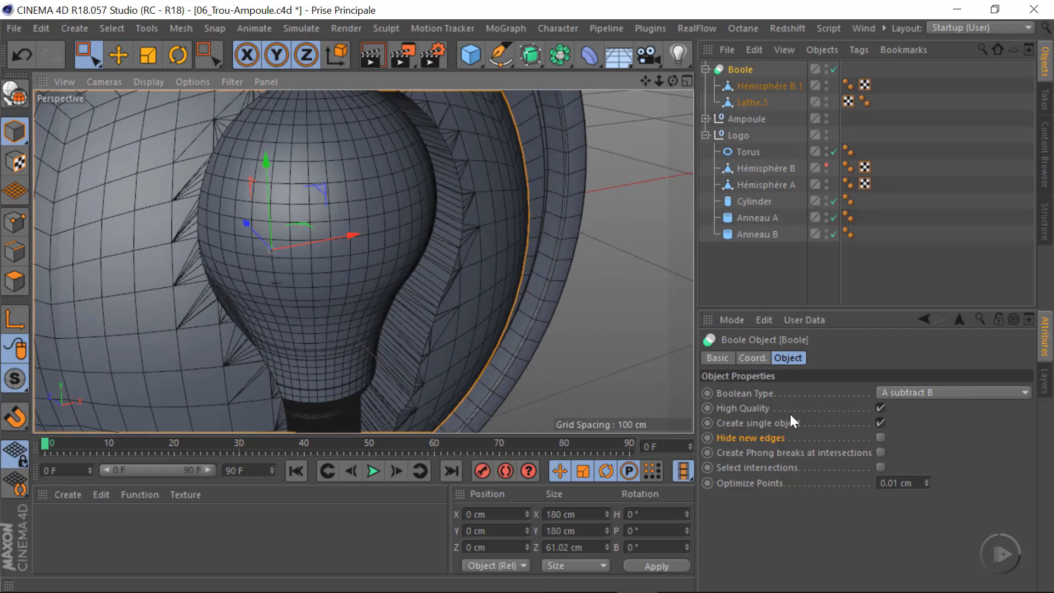
pyautogui.click(881, 437)
pyautogui.scroll(-5, 424, 232)
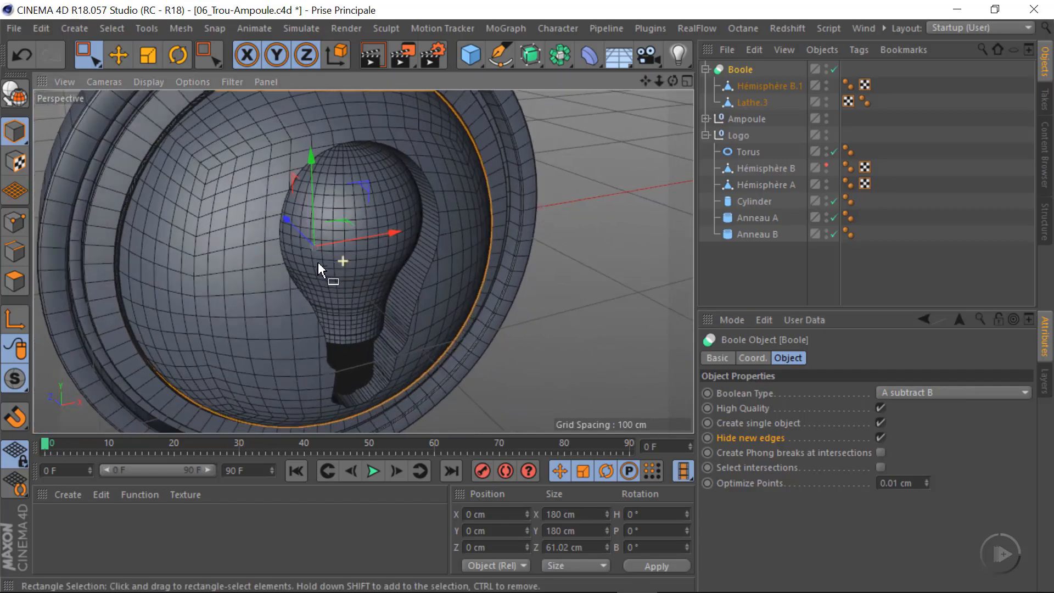
pyautogui.moveTo(319, 270)
pyautogui.keyDown('alt'); pyautogui.mouseDown()
pyautogui.moveTo(240, 214)
pyautogui.moveTo(275, 294)
pyautogui.moveTo(338, 334)
pyautogui.moveTo(301, 312)
pyautogui.moveTo(291, 243)
pyautogui.moveTo(301, 258)
pyautogui.mouseUp(); pyautogui.keyUp('alt')
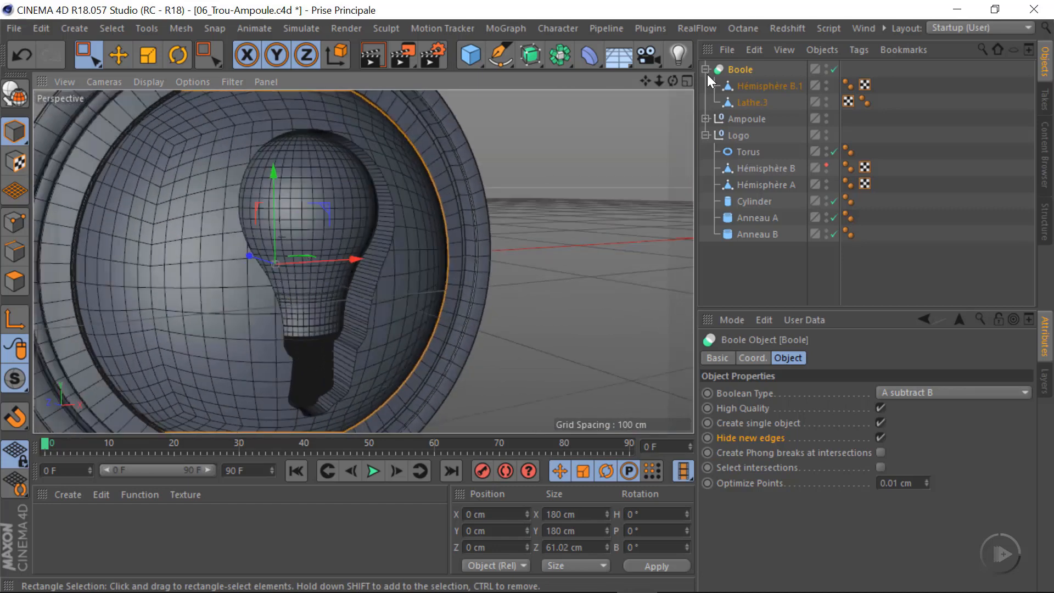
# Merge Boole, Hémisphère B.1 and Lathe.3 with Connect Objects + Delete and check the resulting mesh in Points mode
pyautogui.keyDown('ctrl'); pyautogui.click(752, 87); pyautogui.keyUp('ctrl')
pyautogui.keyDown('ctrl'); pyautogui.click(751, 101); pyautogui.keyUp('ctrl')
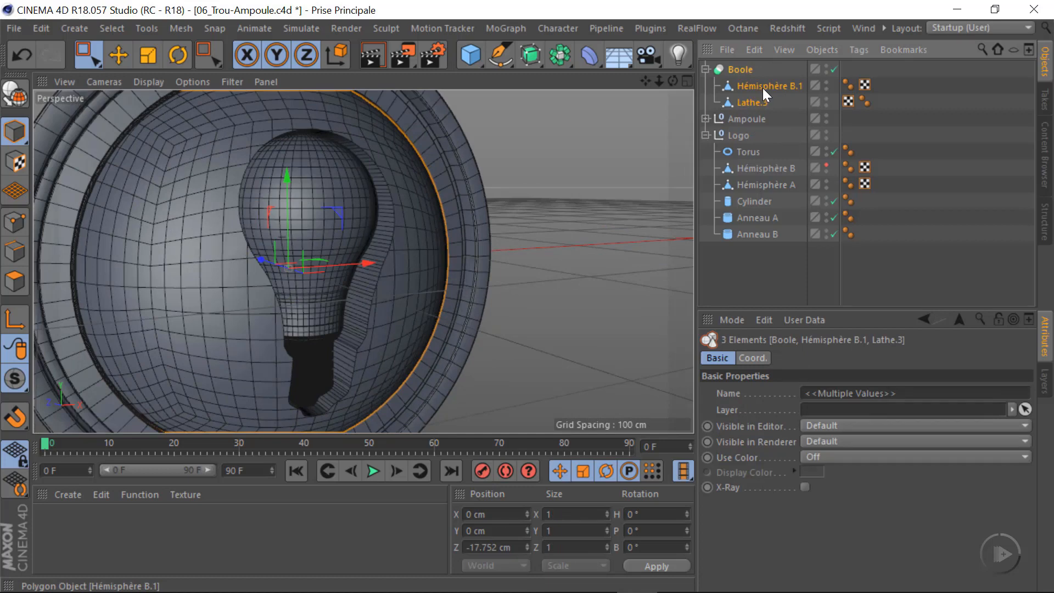
pyautogui.rightClick(763, 89)
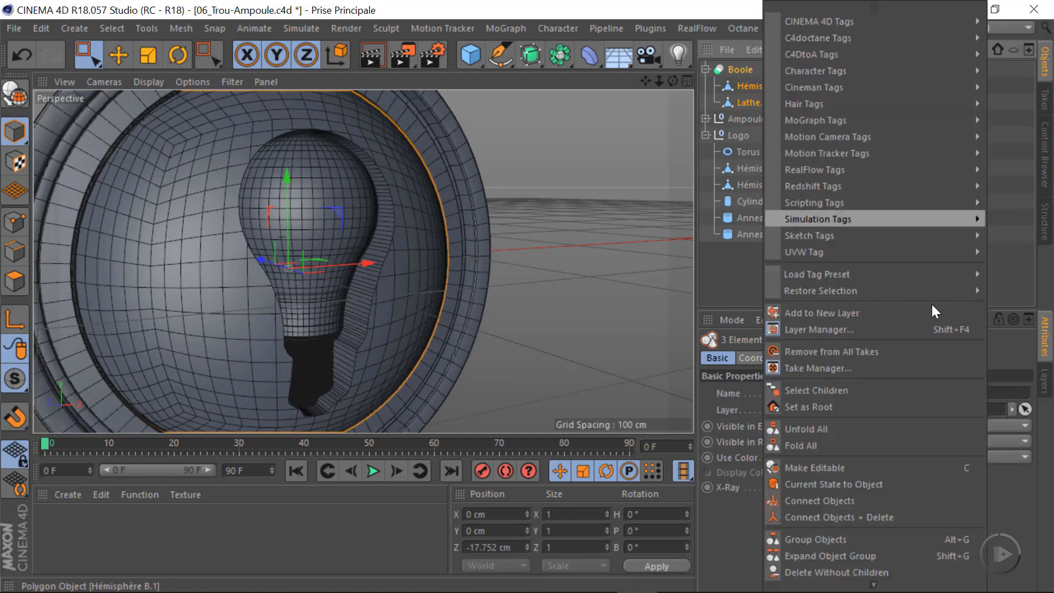
pyautogui.click(844, 516)
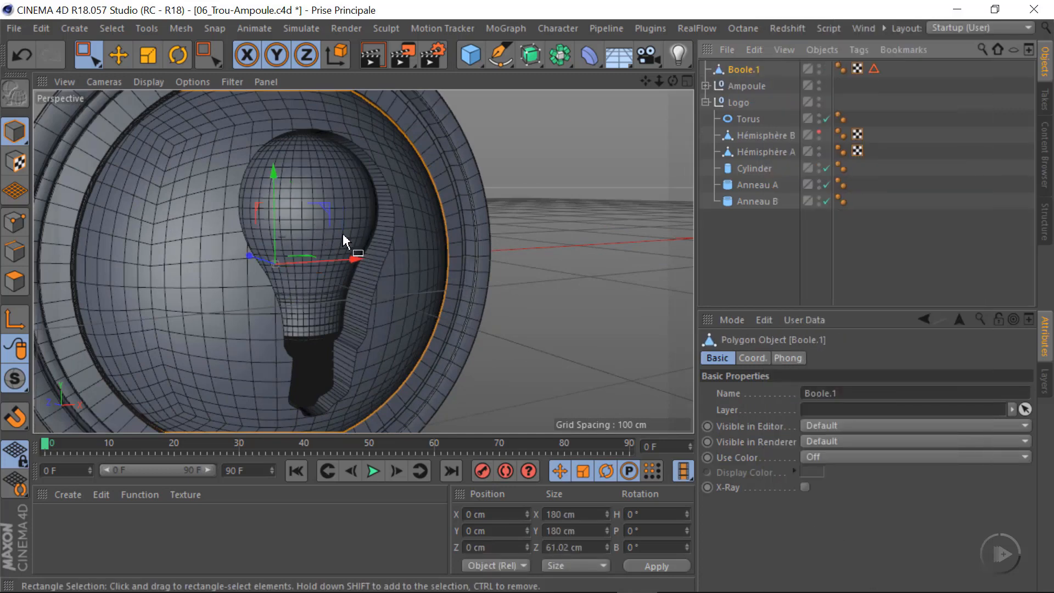
pyautogui.click(16, 224)
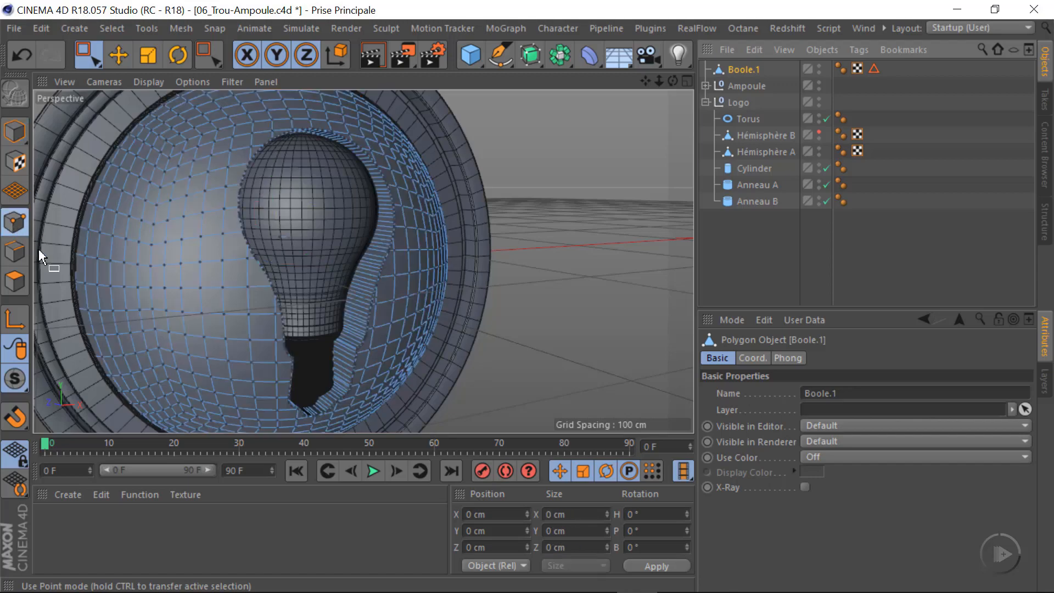
pyautogui.keyDown('alt'); pyautogui.moveTo(239, 286); pyautogui.dragTo(26, 280); pyautogui.keyUp('alt')
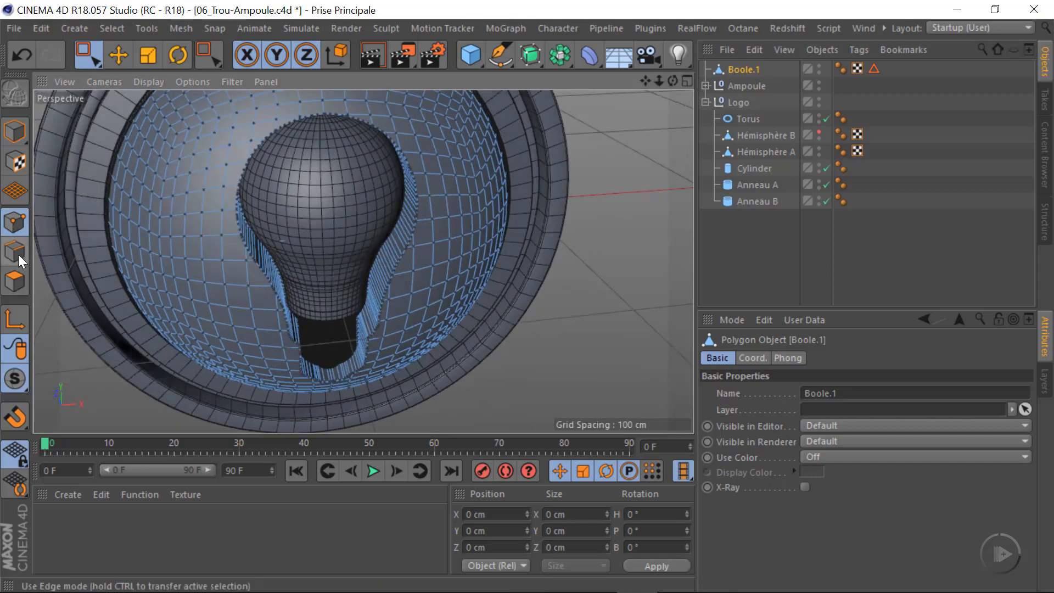
# In Edges mode, select the edge loop around the front rim of the bulb-shaped hole with Loop Selection
pyautogui.click(18, 255)
pyautogui.keyDown('alt'); pyautogui.moveTo(353, 240); pyautogui.dragTo(417, 220); pyautogui.keyUp('alt')
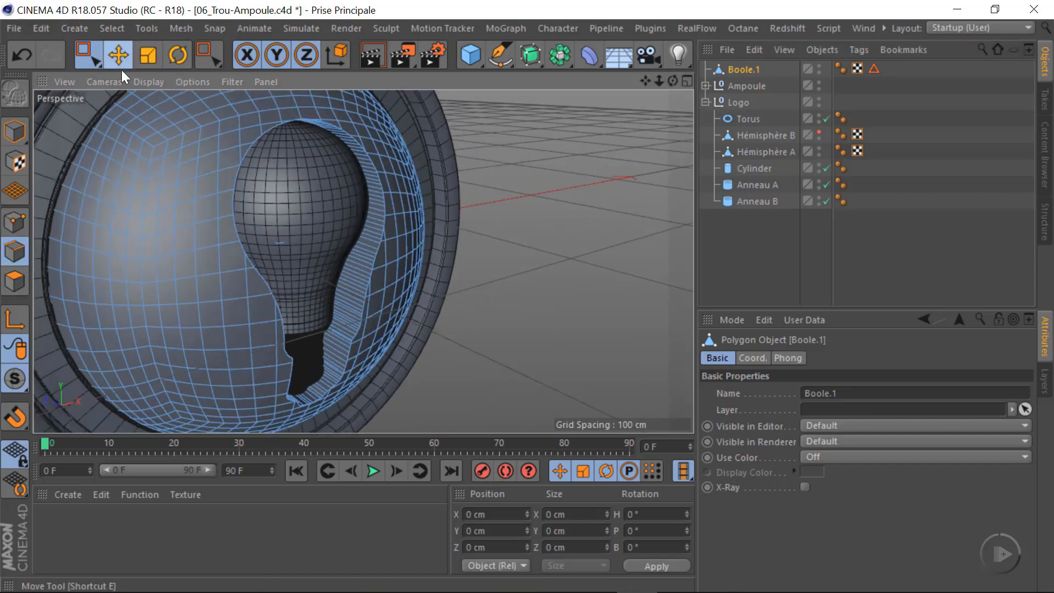
pyautogui.click(120, 63)
pyautogui.scroll(5, 410, 163)
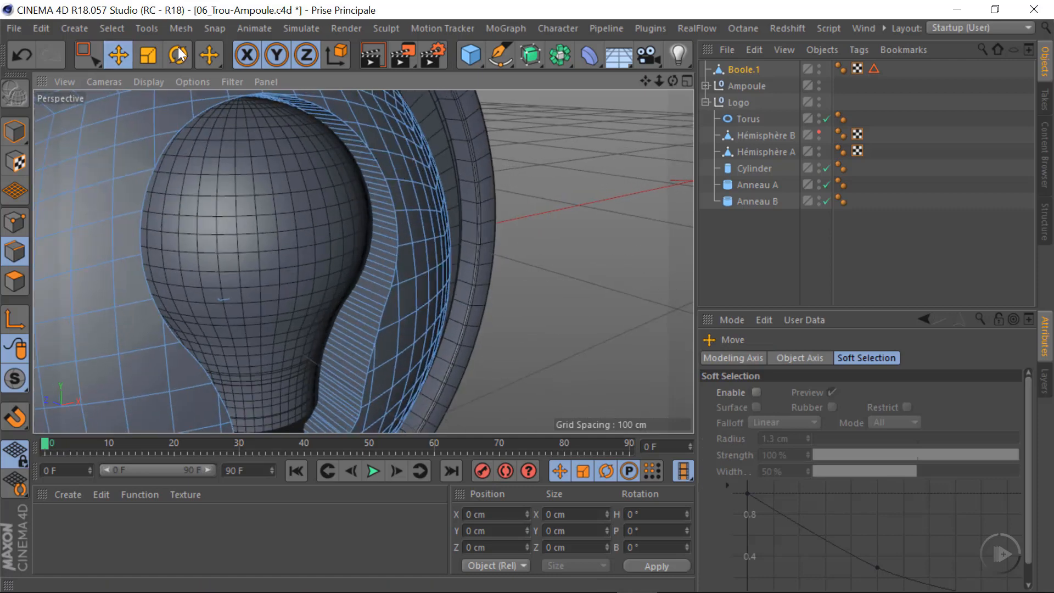
pyautogui.click(112, 27)
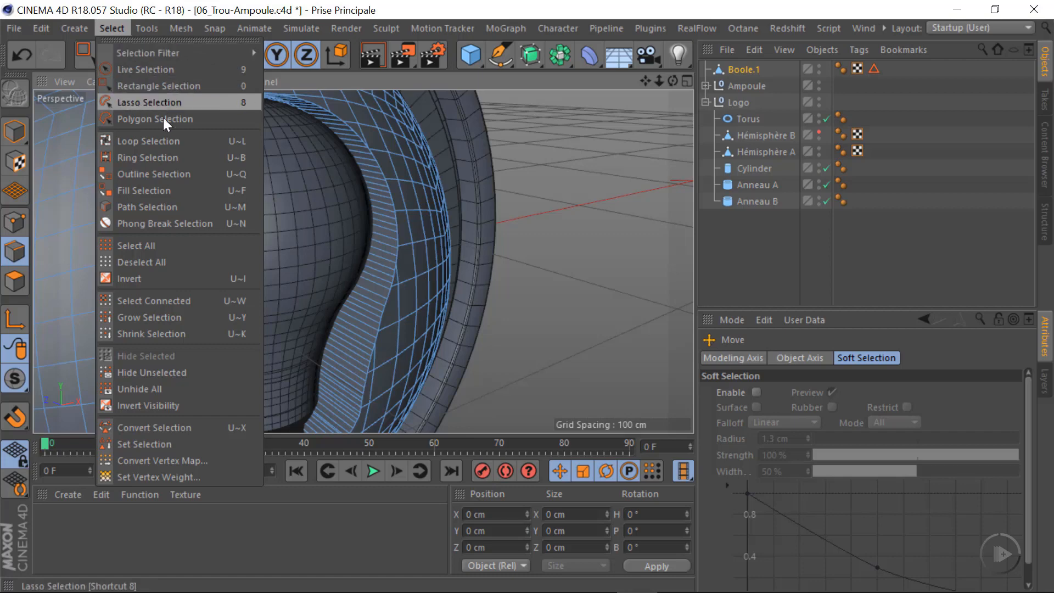
pyautogui.click(180, 140)
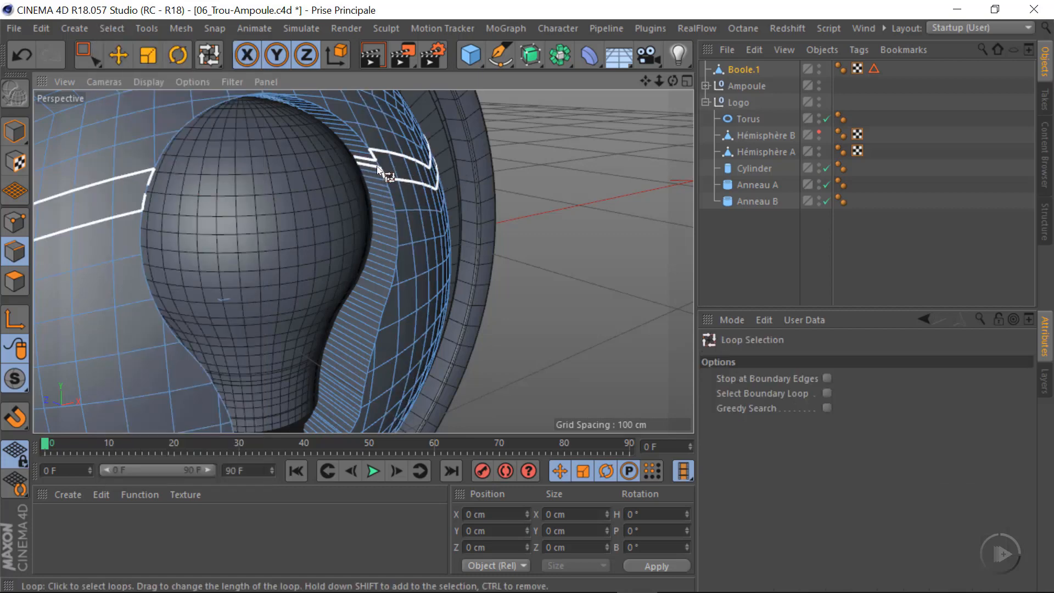
pyautogui.click(397, 275)
pyautogui.scroll(-2, 316, 250)
pyautogui.keyDown('alt'); pyautogui.moveTo(315, 246); pyautogui.dragTo(312, 283); pyautogui.keyUp('alt')
pyautogui.scroll(5, 286, 236)
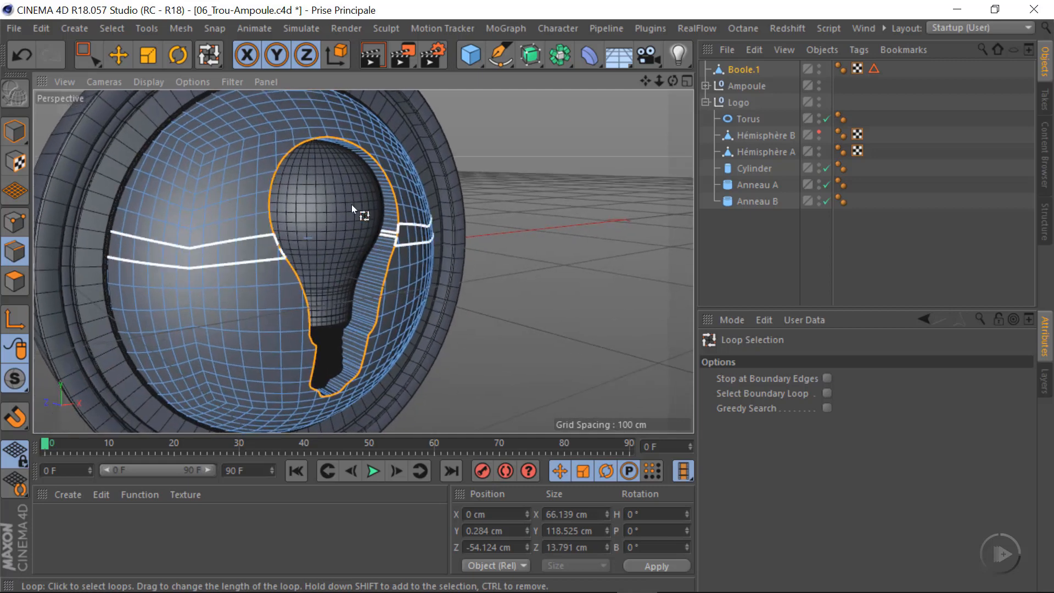
# Convert the selected rim edges of Boole.1 with Edge to Spline and select the extracted spline
pyautogui.click(183, 28)
pyautogui.moveTo(212, 70)
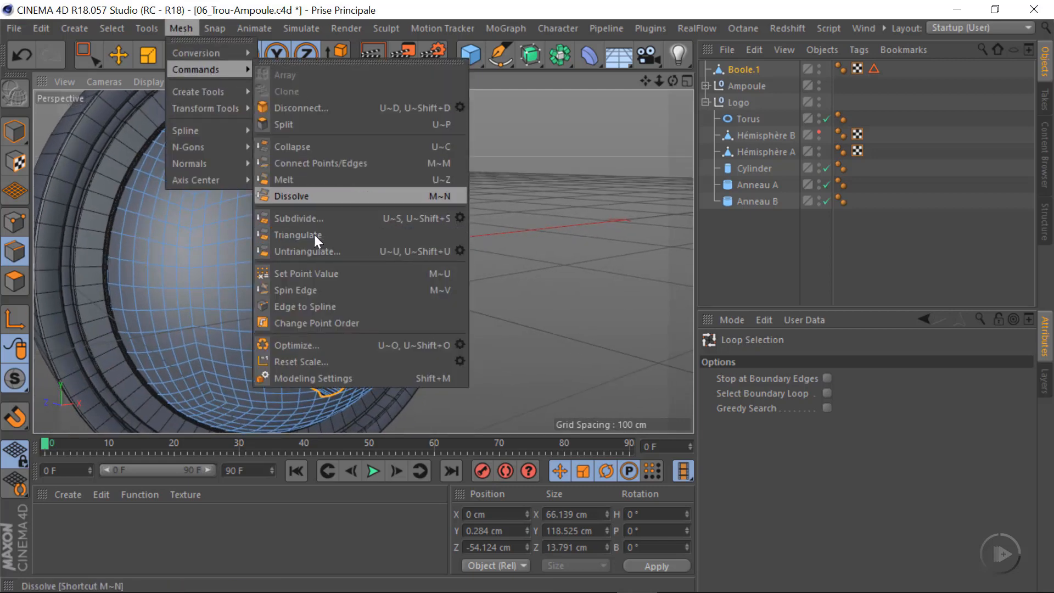
pyautogui.click(328, 306)
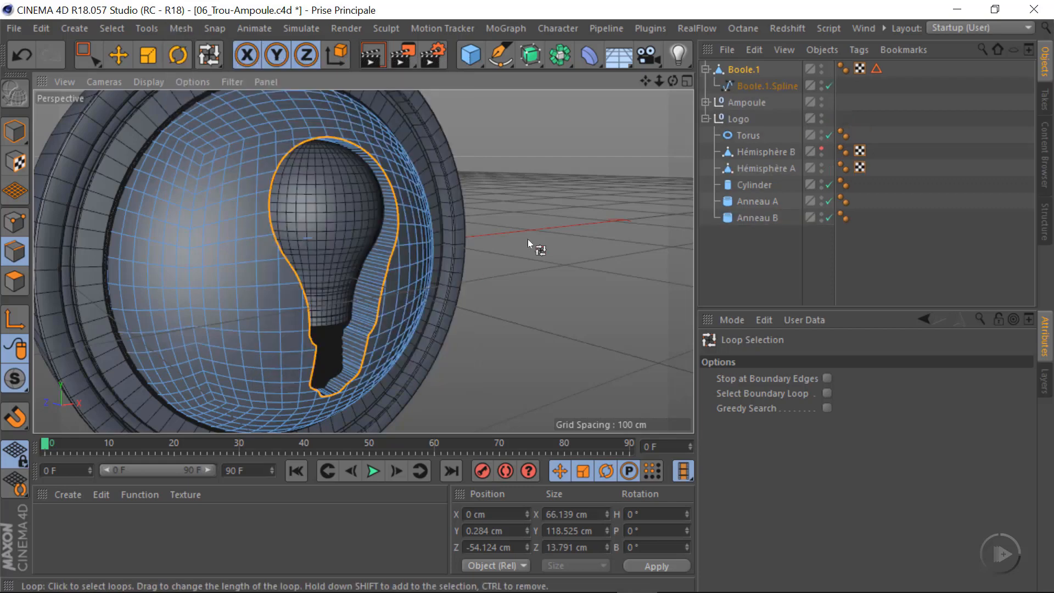
pyautogui.click(749, 86)
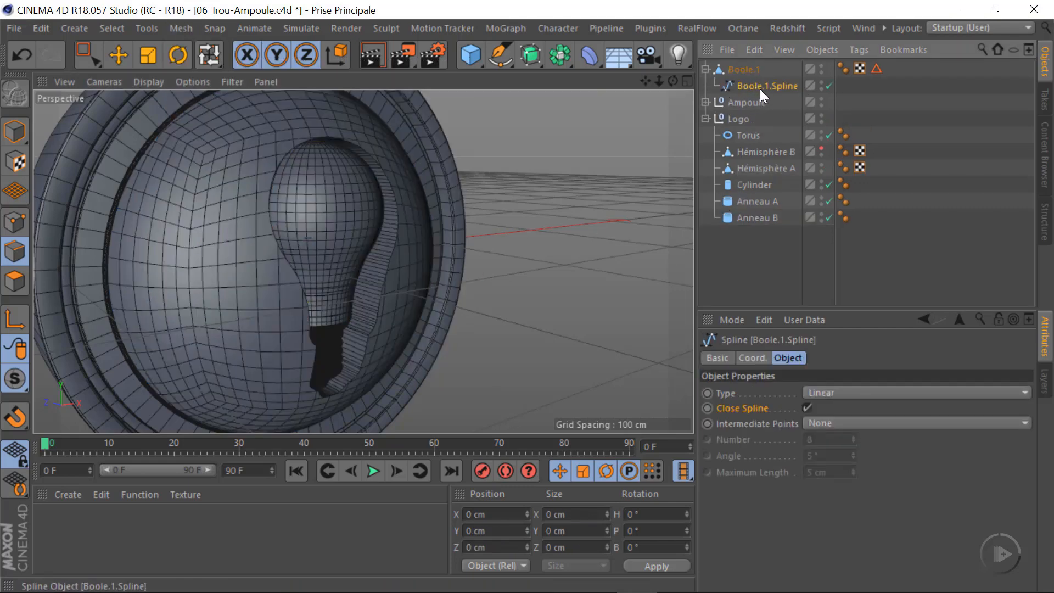
# Add a Circle spline and set its radius to 0.5 cm
pyautogui.click(498, 52)
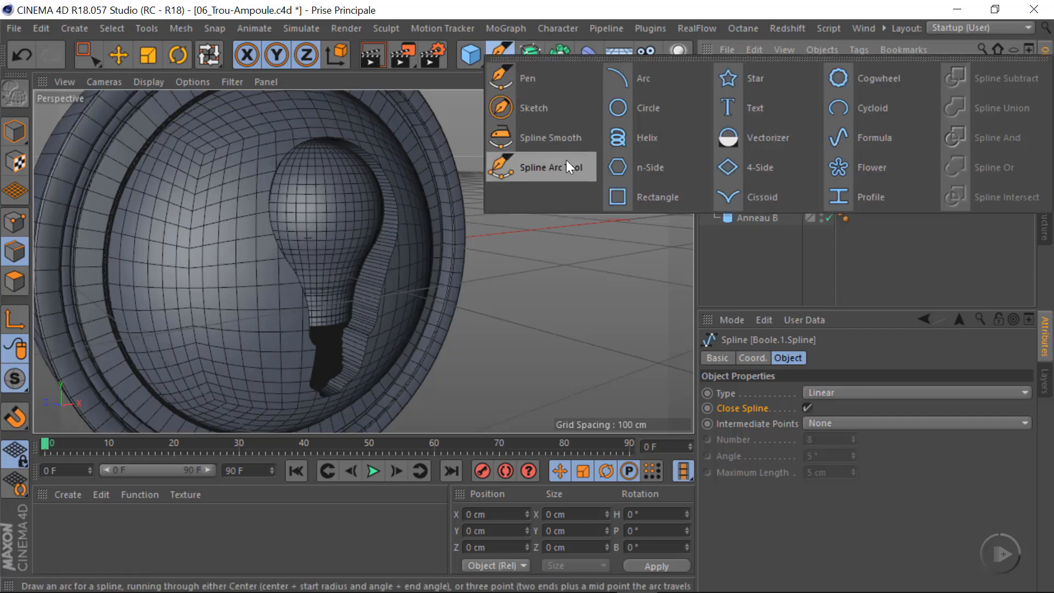
pyautogui.click(644, 123)
pyautogui.scroll(-5, 539, 298)
pyautogui.scroll(6, 390, 274)
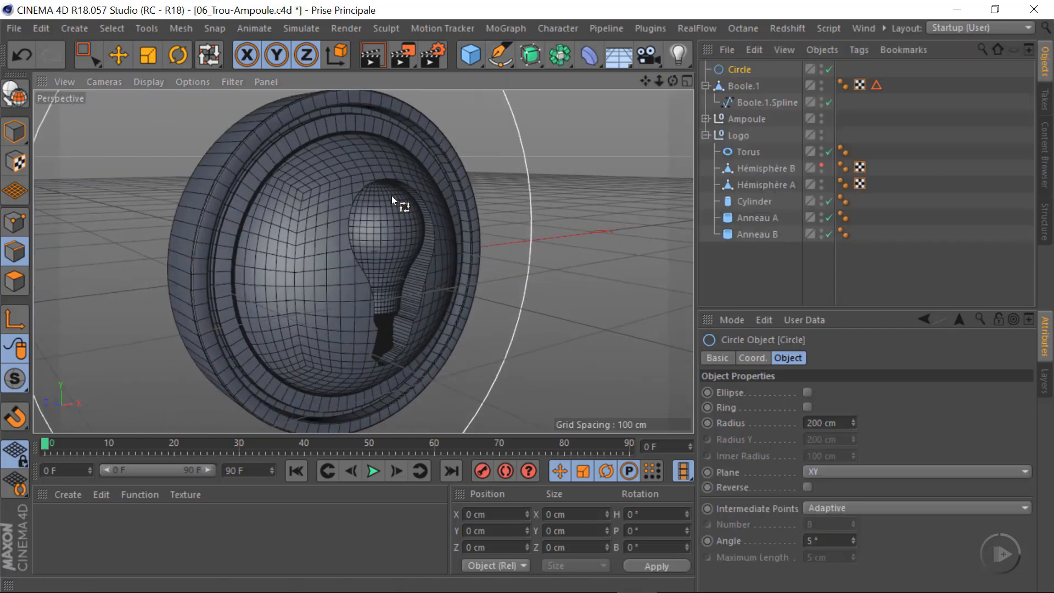
pyautogui.keyDown('alt'); pyautogui.moveTo(508, 251); pyautogui.dragTo(481, 258, button='right'); pyautogui.keyUp('alt')
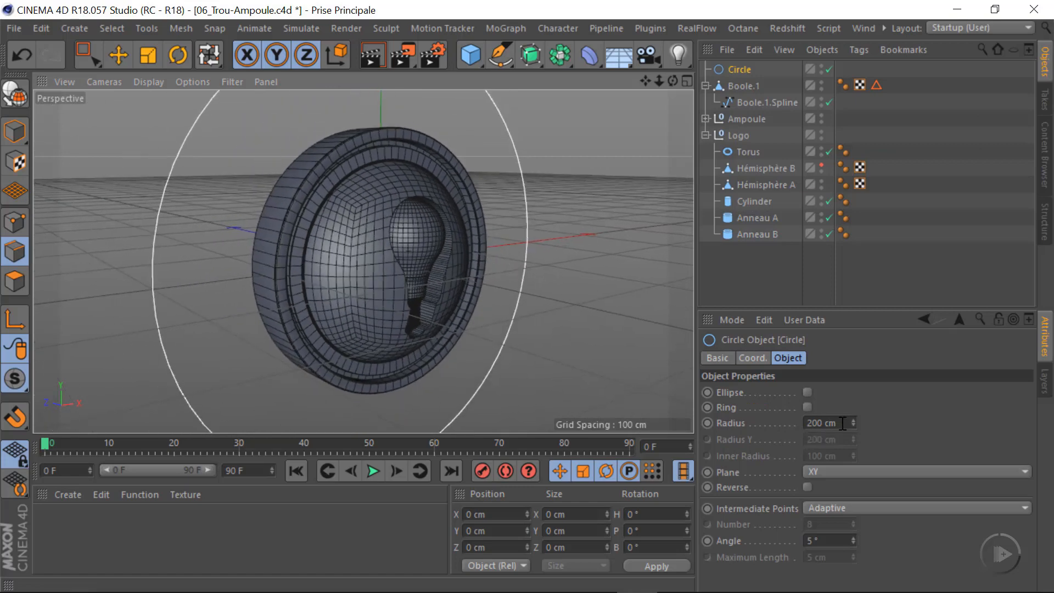
pyautogui.moveTo(843, 424); pyautogui.dragTo(654, 449)
pyautogui.write('0.5')
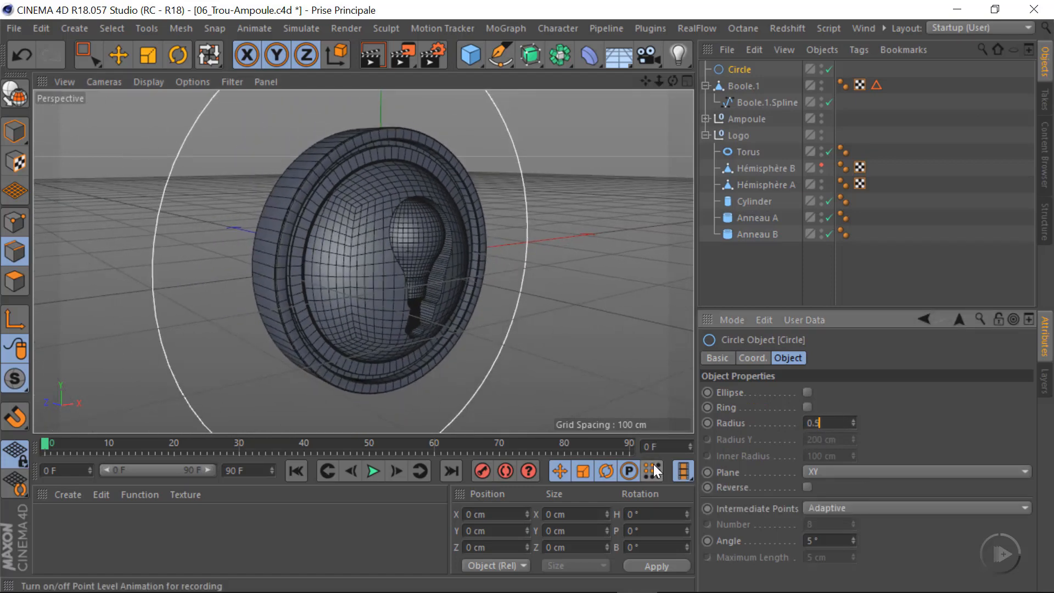
pyautogui.press('Return')
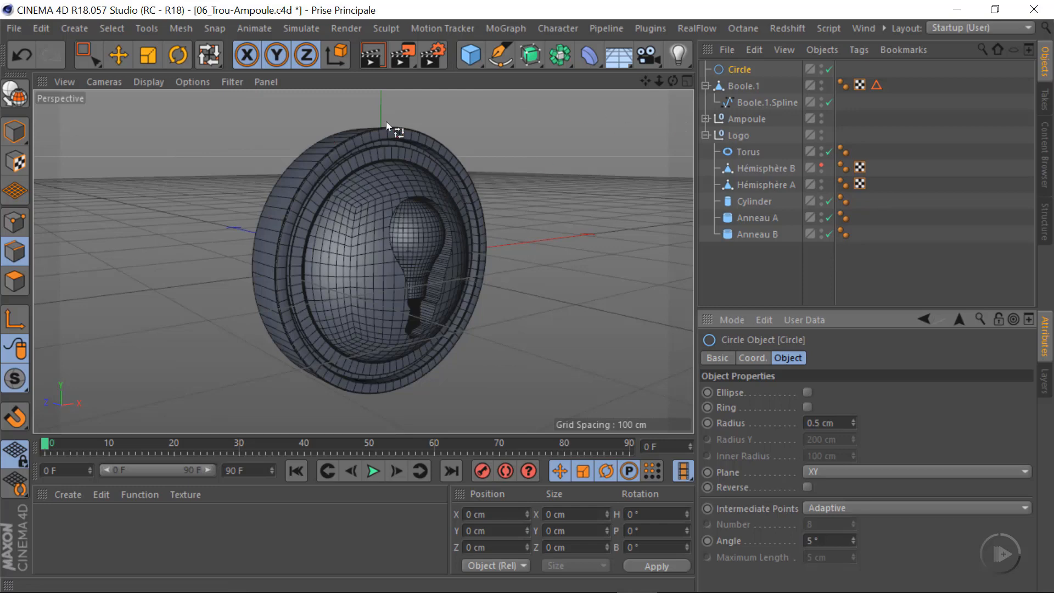
# Move Boole.1.Spline out of Boole.1 to the top level of the hierarchy, below Circle
pyautogui.click(733, 87)
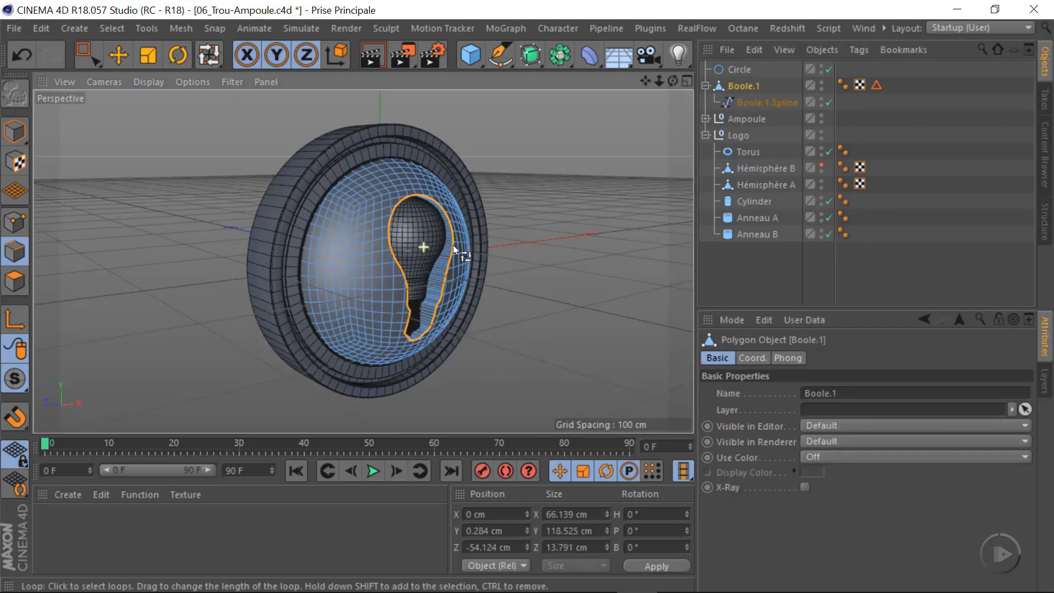
pyautogui.scroll(3, 453, 245)
pyautogui.click(749, 103)
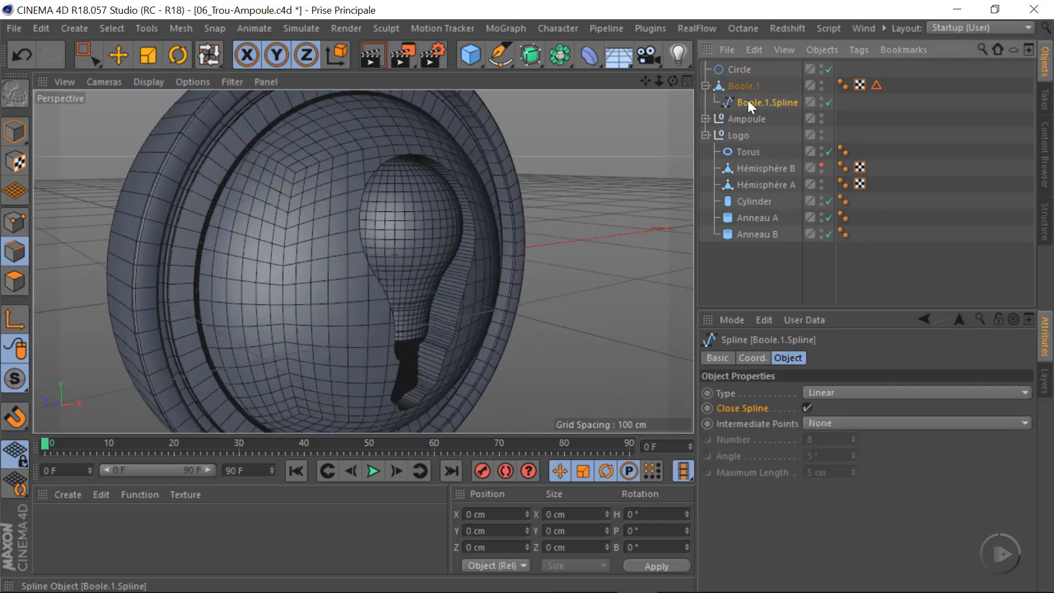
pyautogui.moveTo(748, 100); pyautogui.dragTo(730, 76)
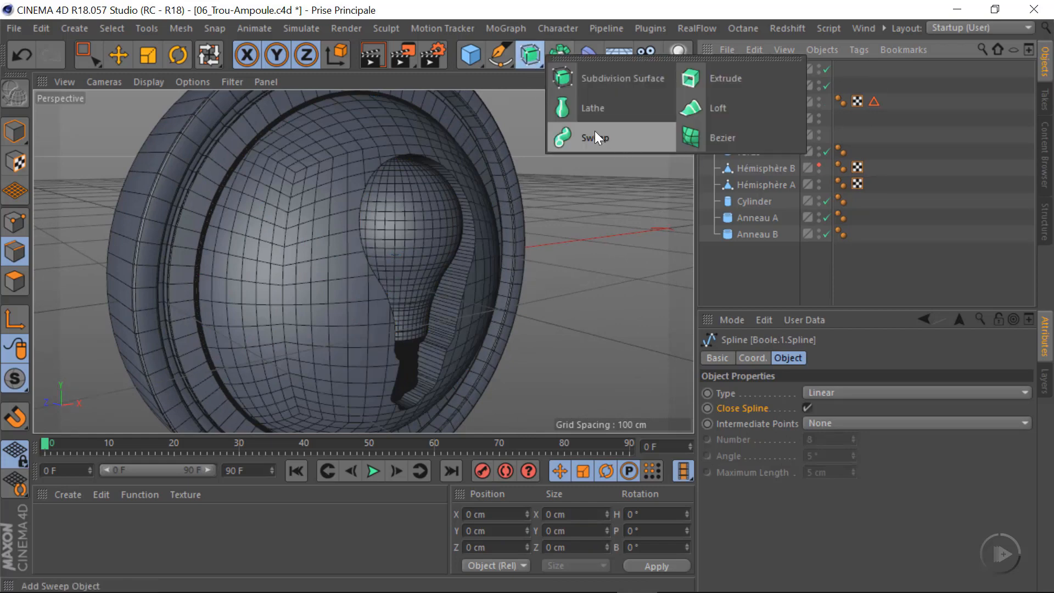
# Add a Sweep object and make Circle and Boole.1.Spline its children, with Circle first
pyautogui.click(607, 137)
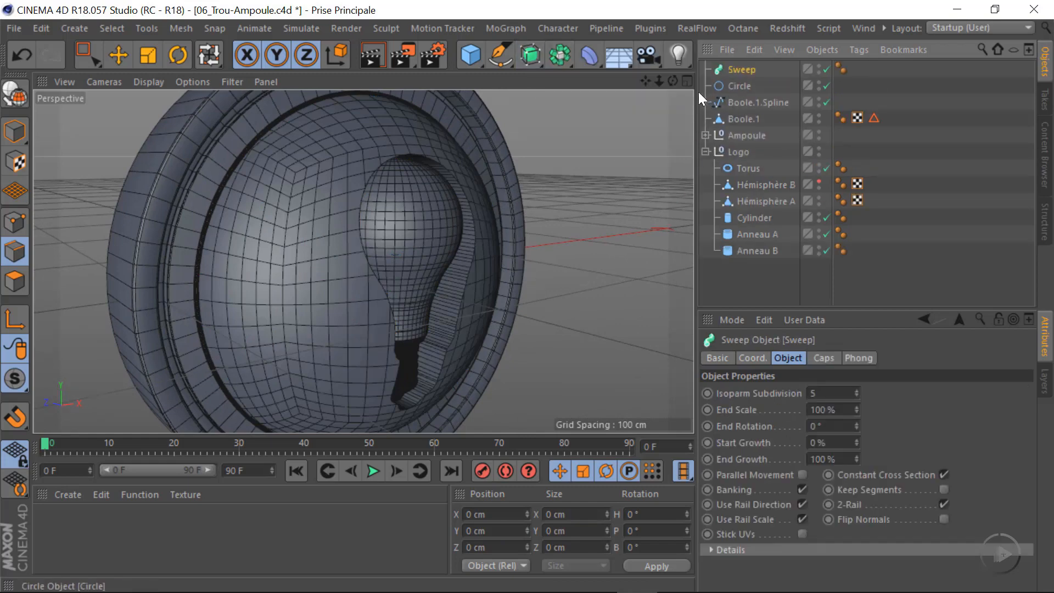
pyautogui.keyDown('ctrl'); pyautogui.click(739, 86); pyautogui.keyUp('ctrl')
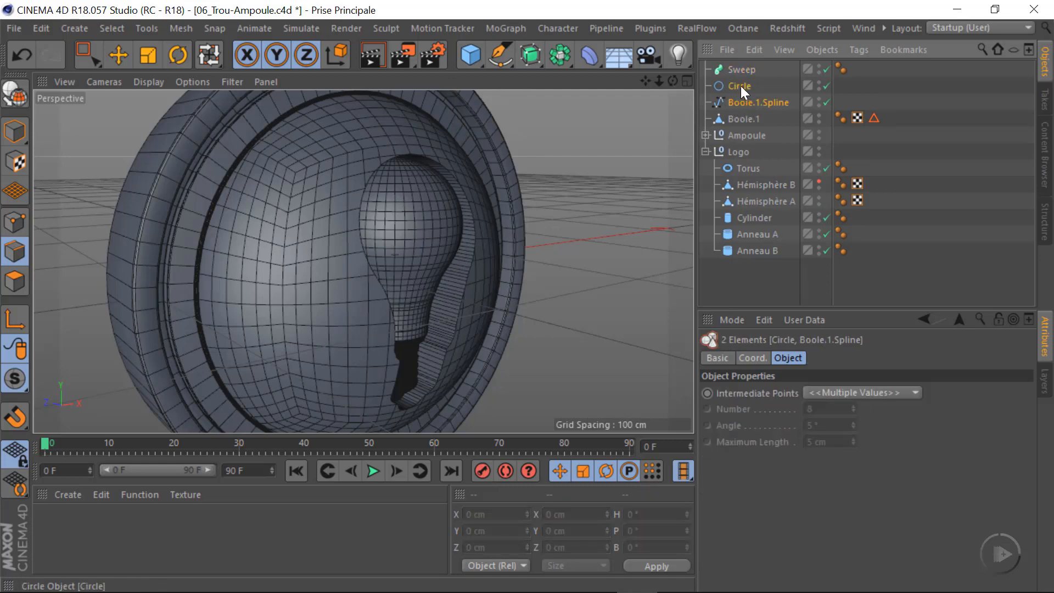
pyautogui.moveTo(738, 86); pyautogui.dragTo(746, 70)
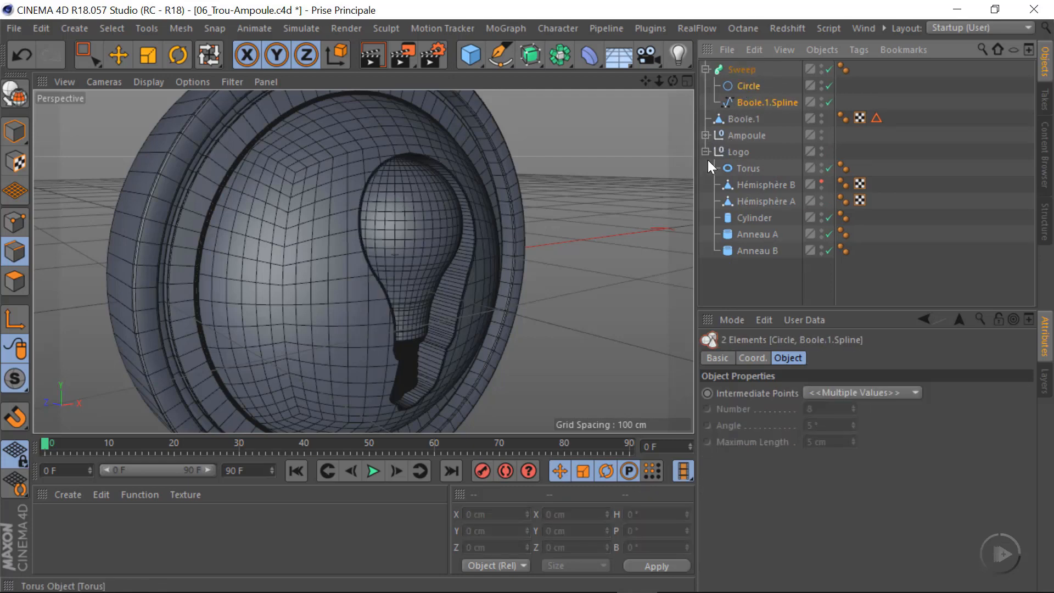
# Reduce the sweep profile's density by setting the Circle's adaptive intermediate point angle to 18°
pyautogui.scroll(5, 453, 181)
pyautogui.keyDown('alt'); pyautogui.moveTo(417, 183); pyautogui.dragTo(307, 235); pyautogui.keyUp('alt')
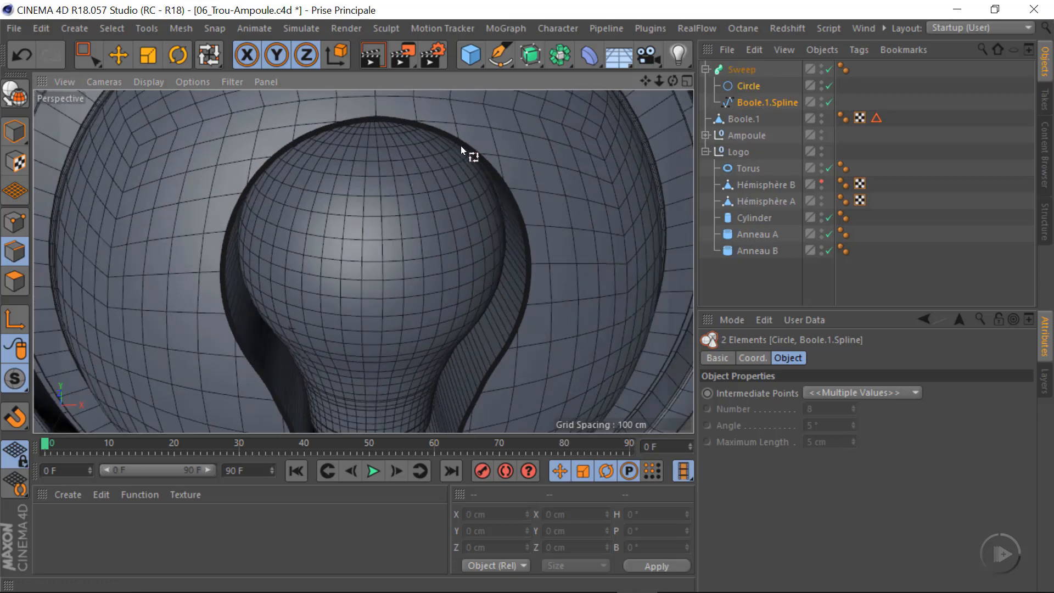
pyautogui.scroll(5, 461, 147)
pyautogui.keyDown('alt'); pyautogui.moveTo(537, 206); pyautogui.dragTo(637, 154); pyautogui.keyUp('alt')
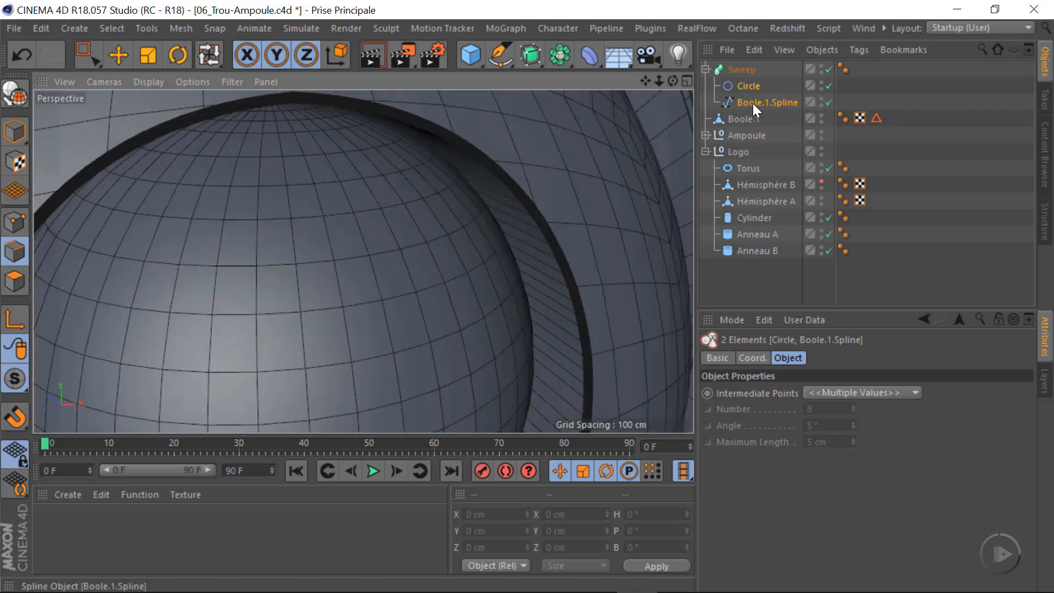
pyautogui.click(747, 86)
pyautogui.keyDown('alt'); pyautogui.moveTo(537, 205); pyautogui.dragTo(624, 208, button='right'); pyautogui.keyUp('alt')
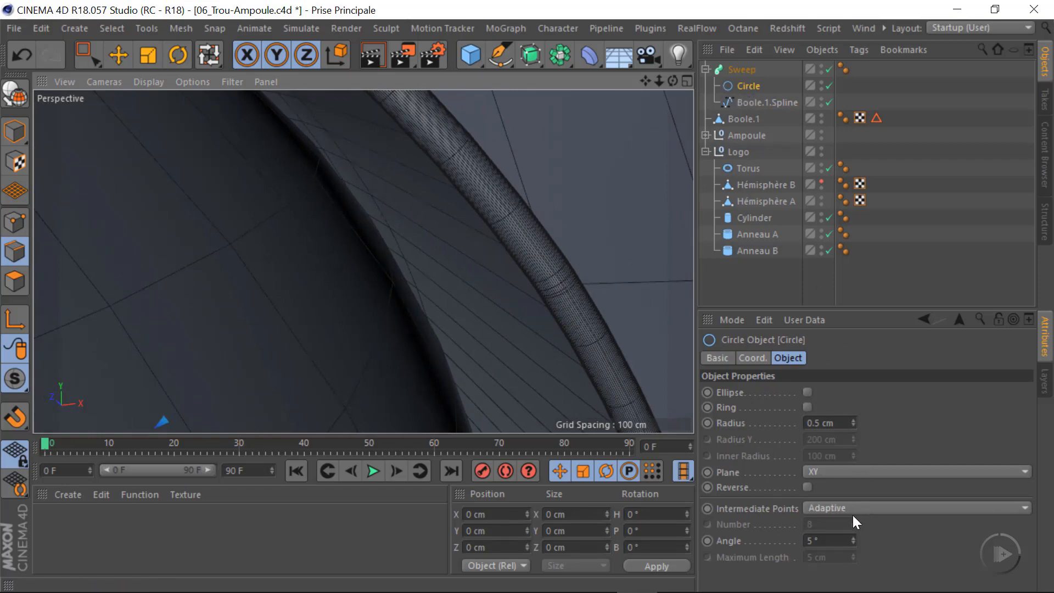
pyautogui.moveTo(853, 537); pyautogui.dragTo(857, 537)
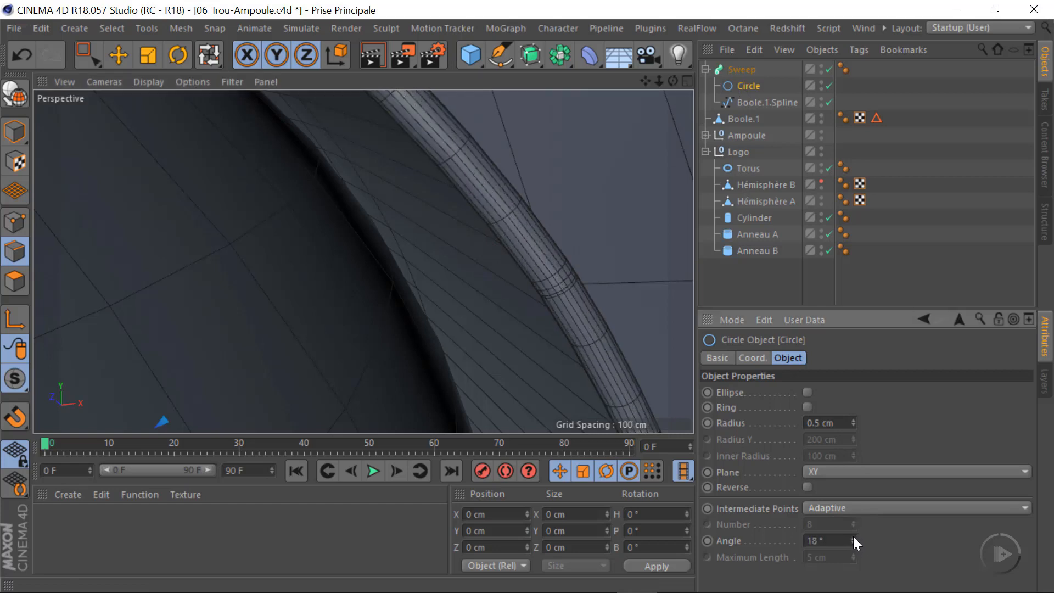
pyautogui.keyDown('alt'); pyautogui.moveTo(542, 204); pyautogui.dragTo(525, 230); pyautogui.keyUp('alt')
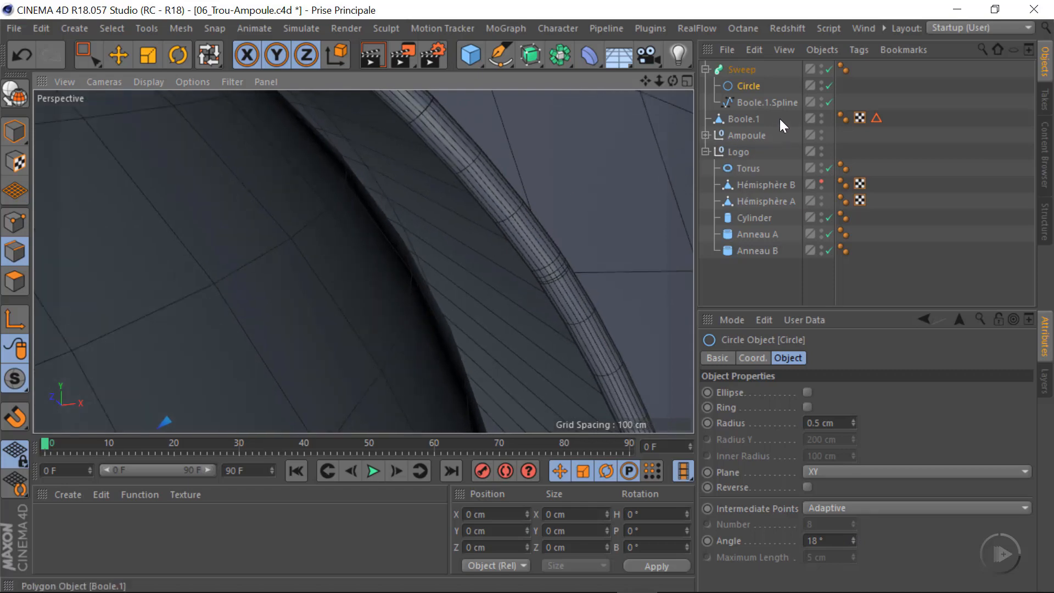
# Set the intermediate points of Boole.1.Spline to Uniform with a Number of 0
pyautogui.click(754, 104)
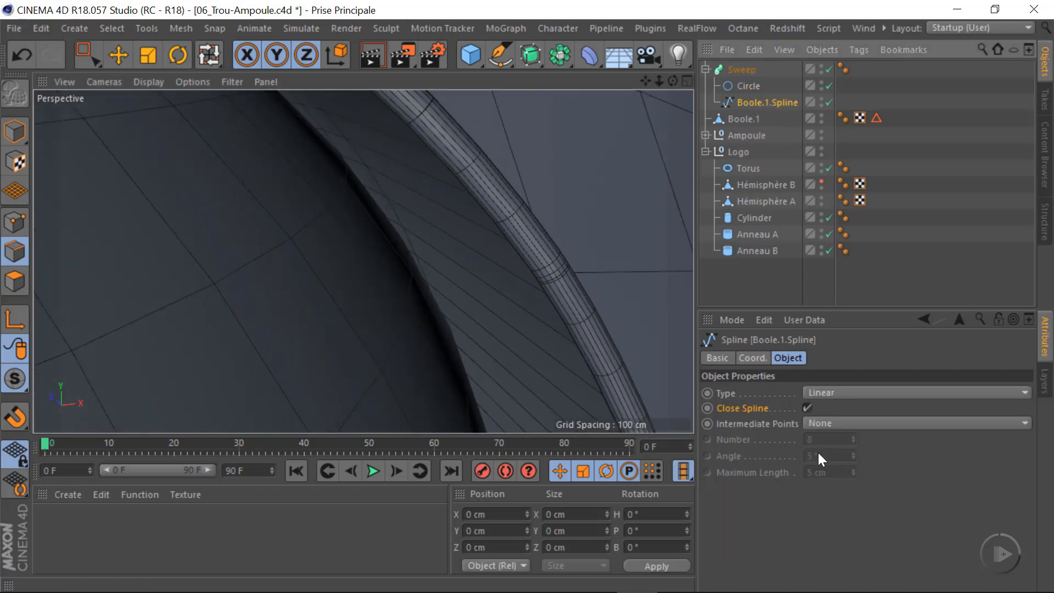
pyautogui.click(828, 423)
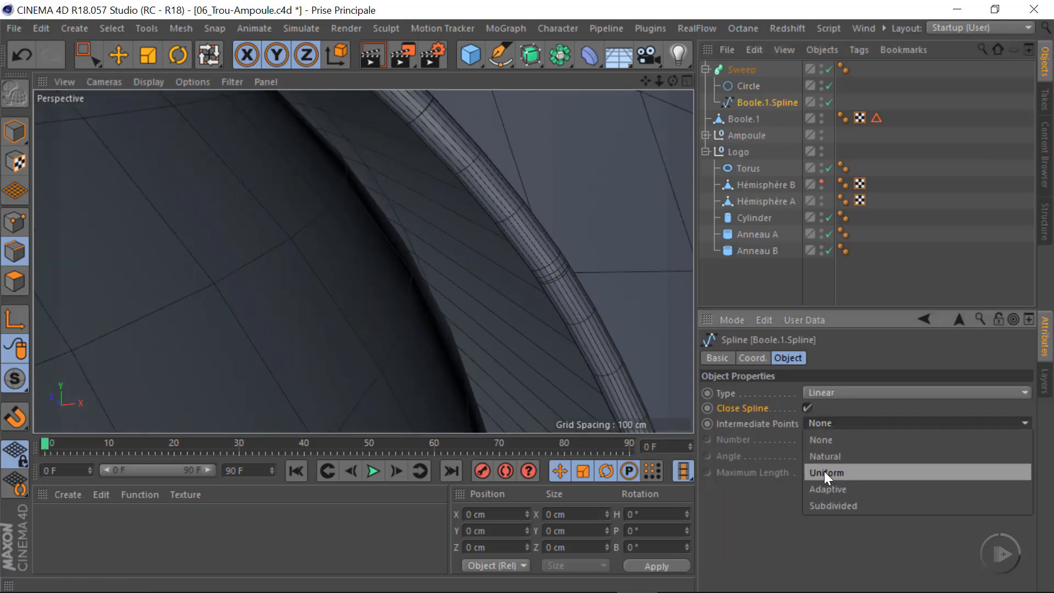
pyautogui.click(824, 471)
pyautogui.moveTo(851, 443); pyautogui.dragTo(851, 450)
# Switch the viewport display to Gouraud Shading and examine the swept rim around the bulb hole
pyautogui.keyDown('alt'); pyautogui.moveTo(473, 250); pyautogui.dragTo(263, 214, button='right'); pyautogui.keyUp('alt')
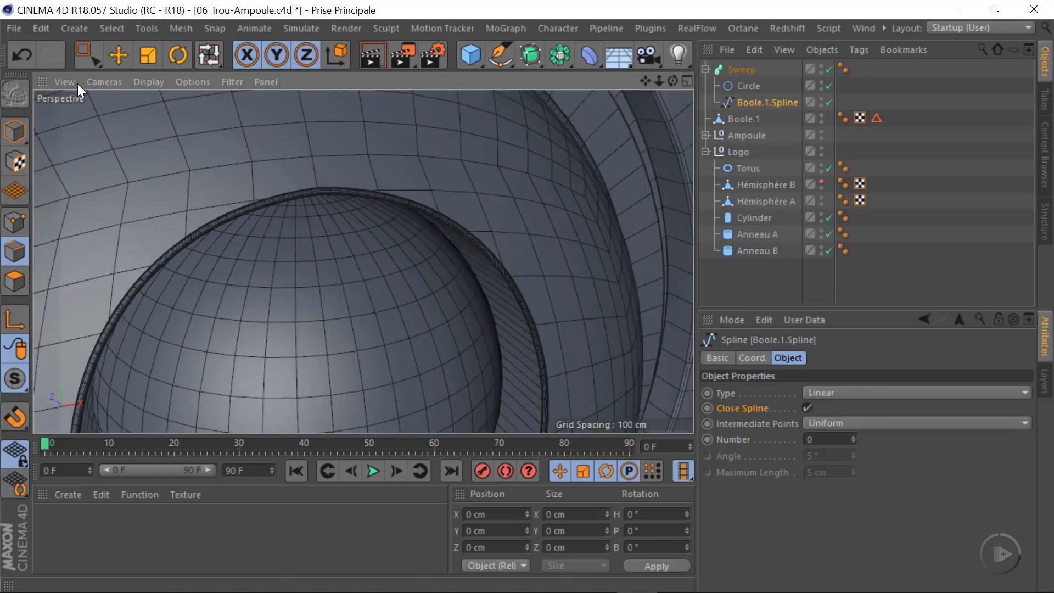
pyautogui.click(147, 82)
pyautogui.click(160, 104)
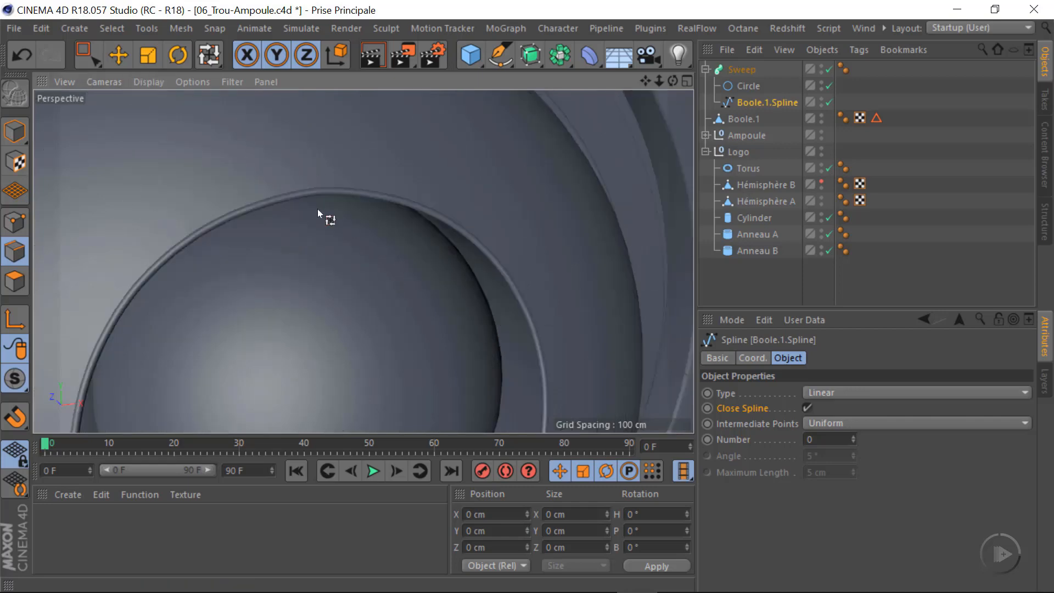
pyautogui.keyDown('alt'); pyautogui.moveTo(317, 209); pyautogui.dragTo(325, 325); pyautogui.keyUp('alt')
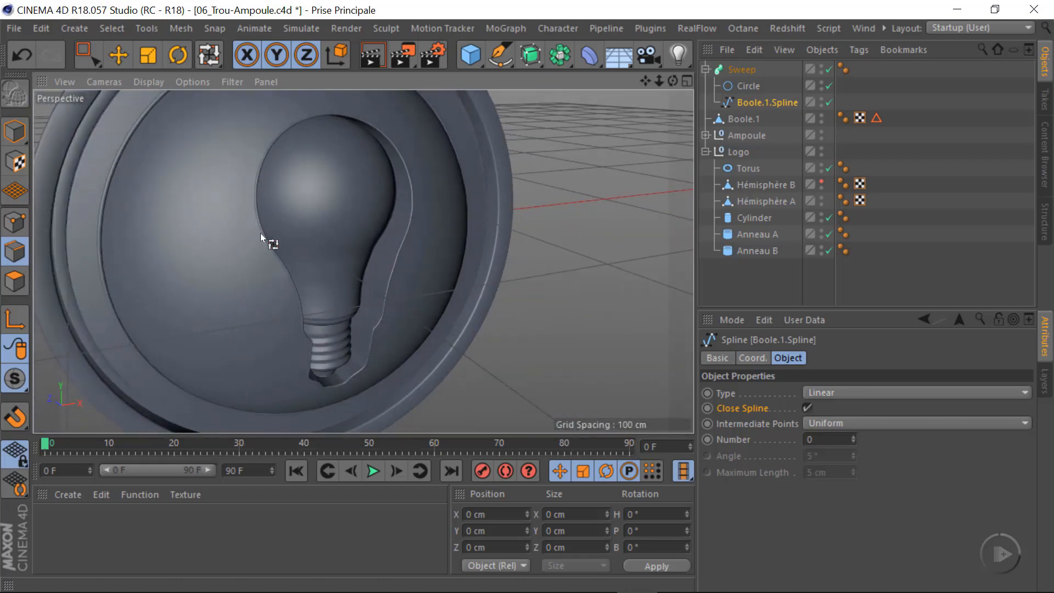
pyautogui.keyDown('alt'); pyautogui.moveTo(261, 235); pyautogui.dragTo(335, 210); pyautogui.keyUp('alt')
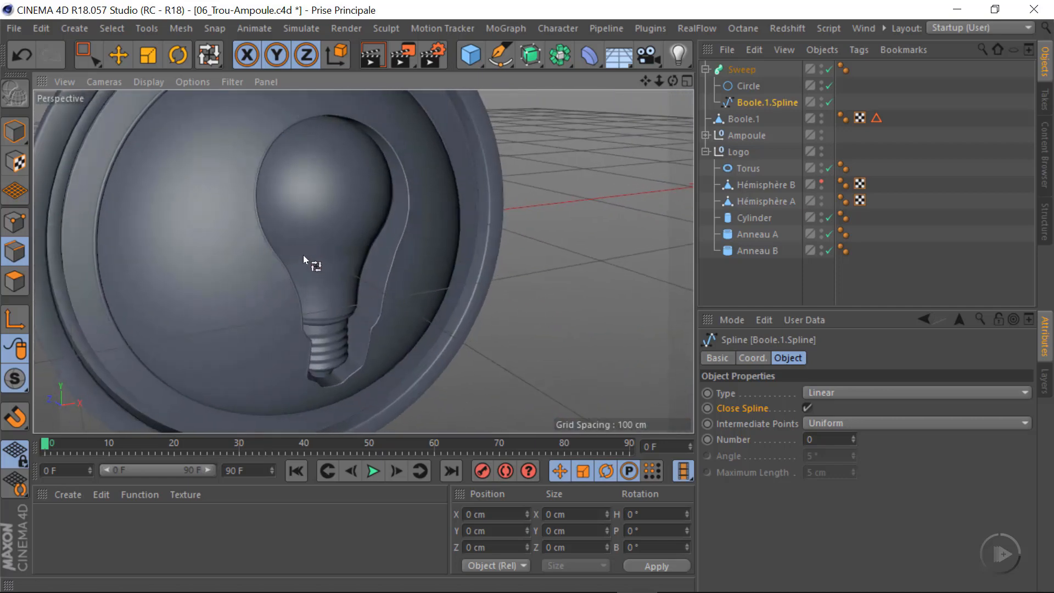
pyautogui.keyDown('alt'); pyautogui.moveTo(304, 258); pyautogui.dragTo(346, 265); pyautogui.keyUp('alt')
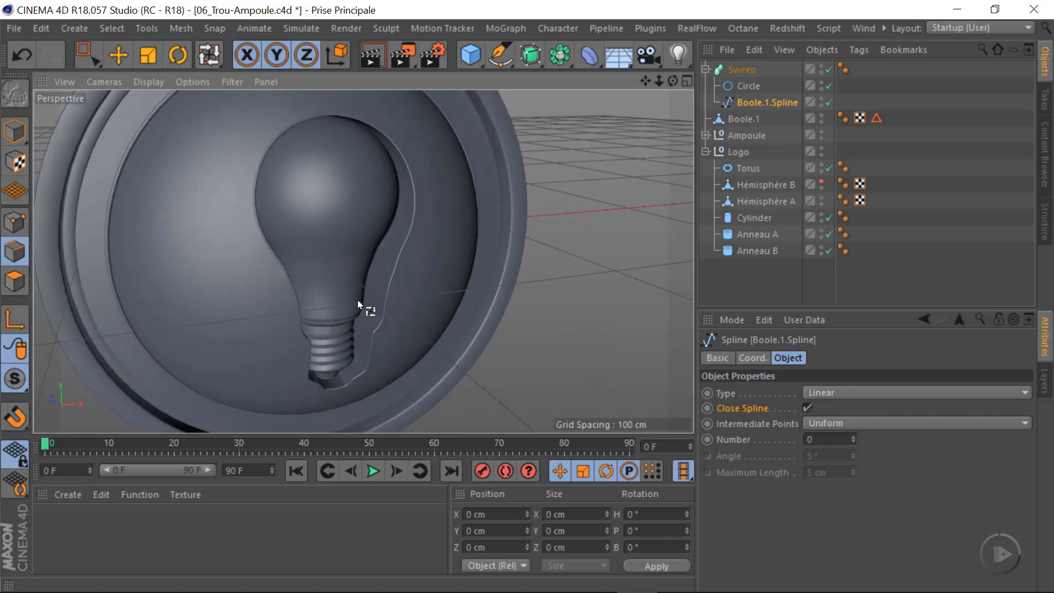
pyautogui.keyDown('alt'); pyautogui.moveTo(357, 299); pyautogui.dragTo(259, 219); pyautogui.keyUp('alt')
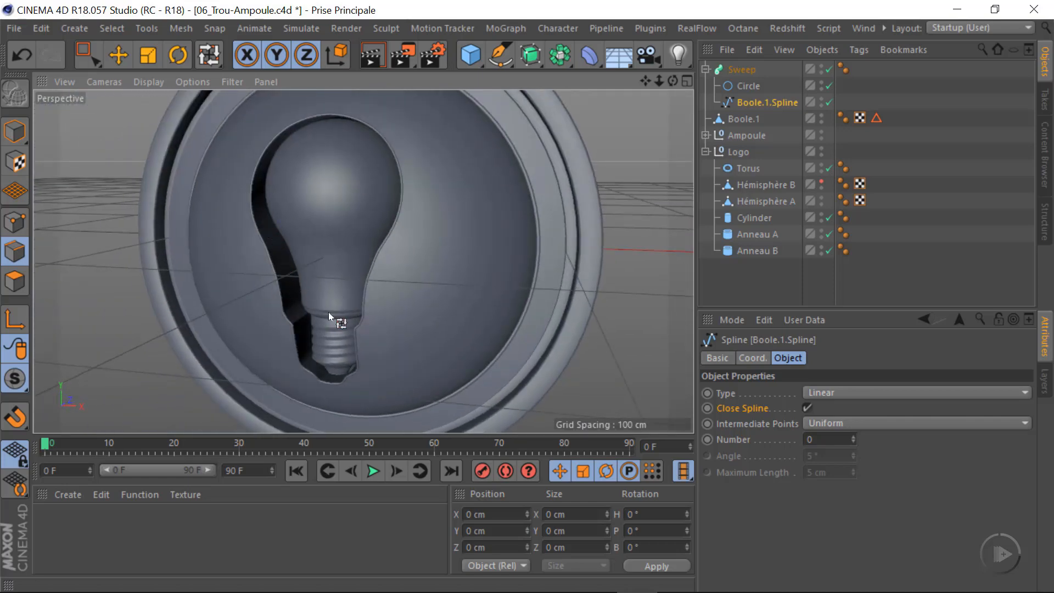
pyautogui.keyDown('alt'); pyautogui.moveTo(328, 312); pyautogui.dragTo(331, 260); pyautogui.keyUp('alt')
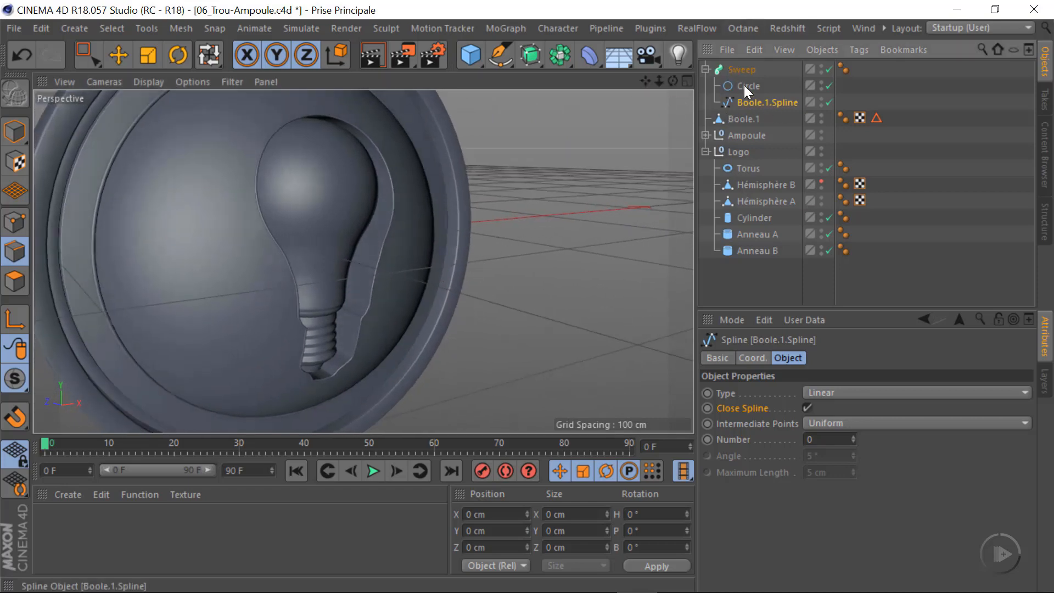
# Collapse the Sweep hierarchy and rename the Boole.1 mesh as Hémisphere B
pyautogui.click(705, 70)
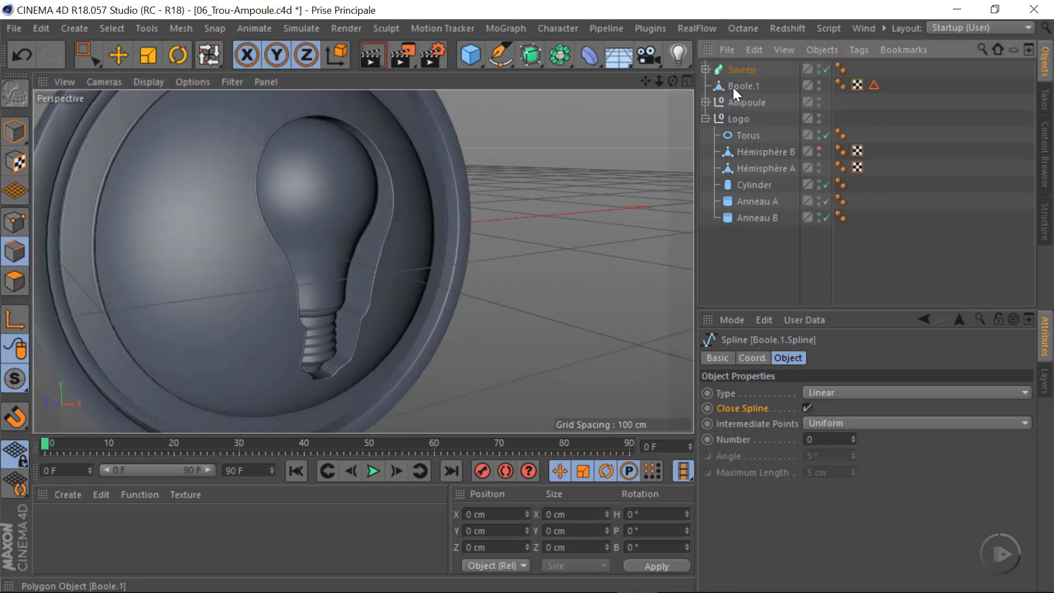
pyautogui.click(742, 86)
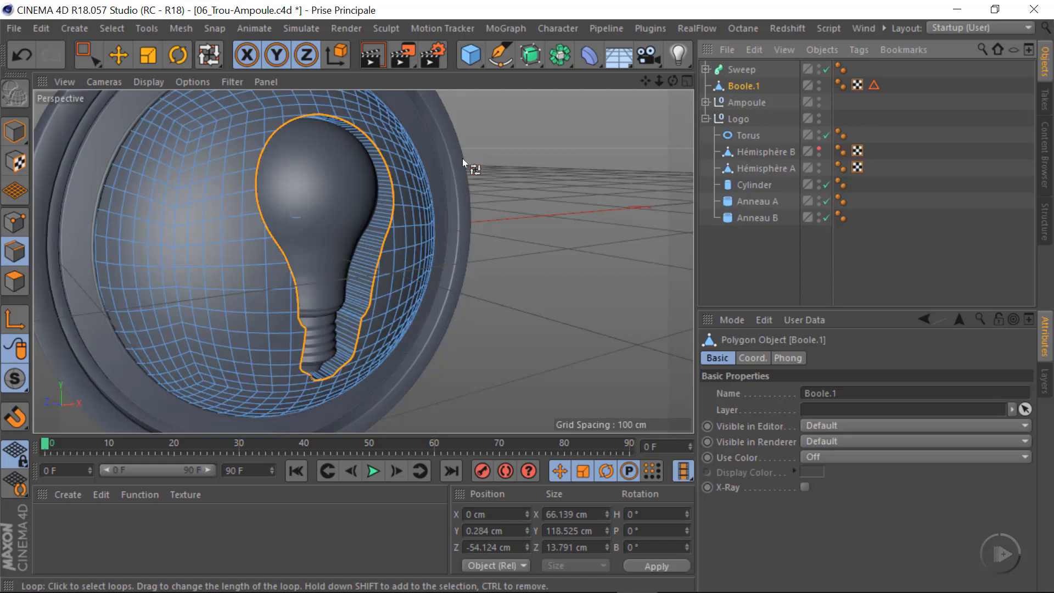
pyautogui.doubleClick(742, 86)
pyautogui.write('Hémisphere B')
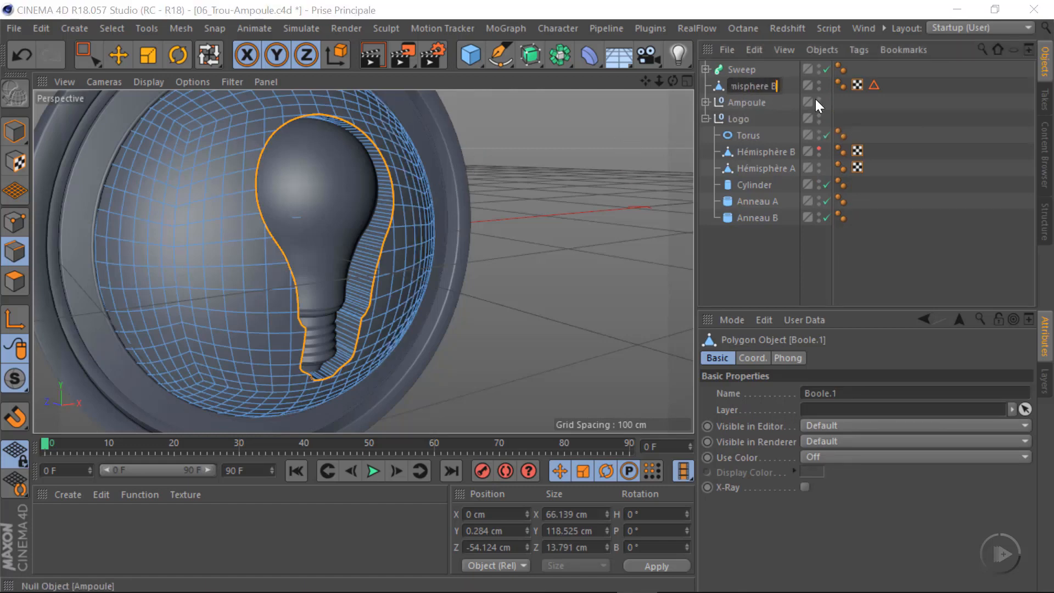
pyautogui.press('Return')
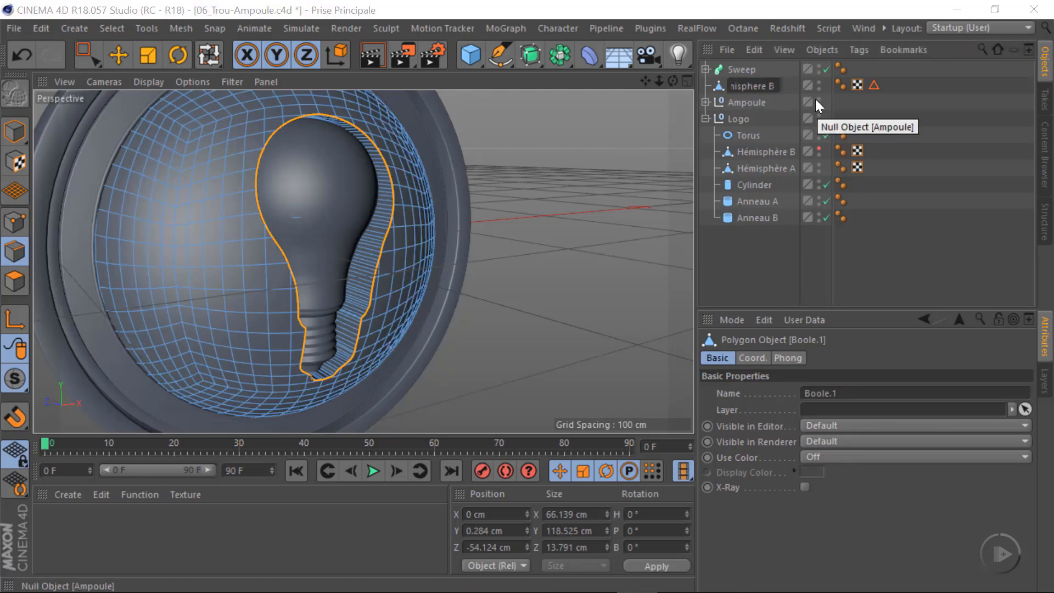
# Expand the Ampoule group, check the contents of its Subdivision Surface, and rename the Lathe object as Ampoule du verre
pyautogui.click(748, 103)
pyautogui.click(737, 118)
pyautogui.click(705, 102)
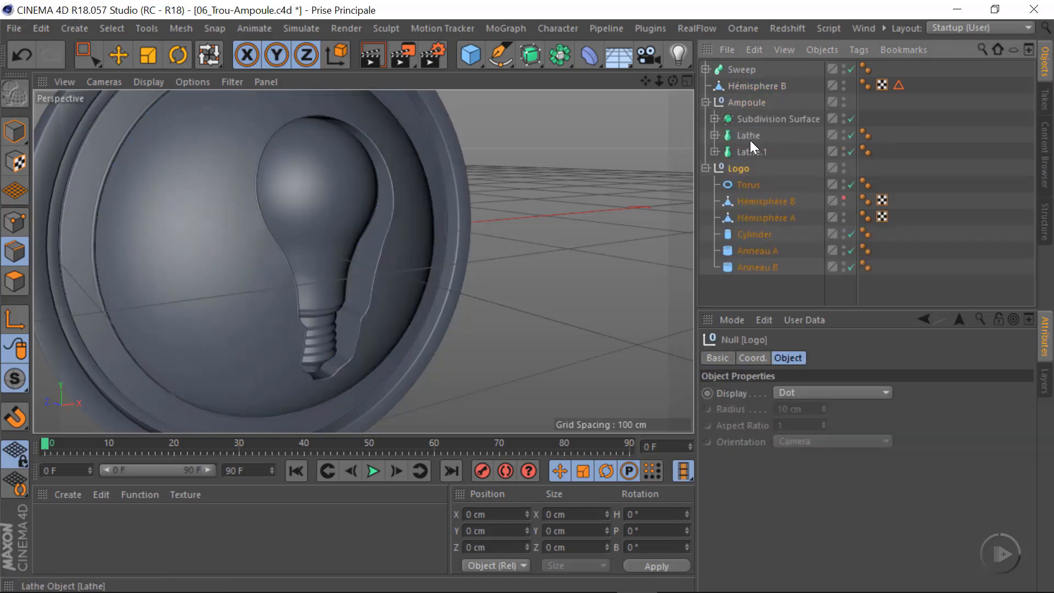
pyautogui.click(715, 119)
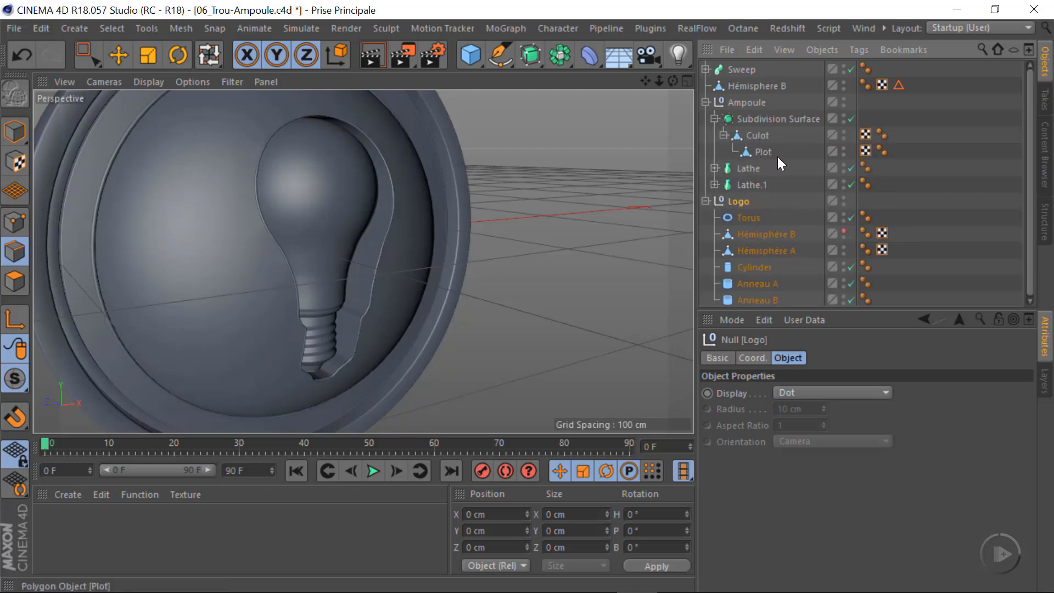
pyautogui.click(715, 119)
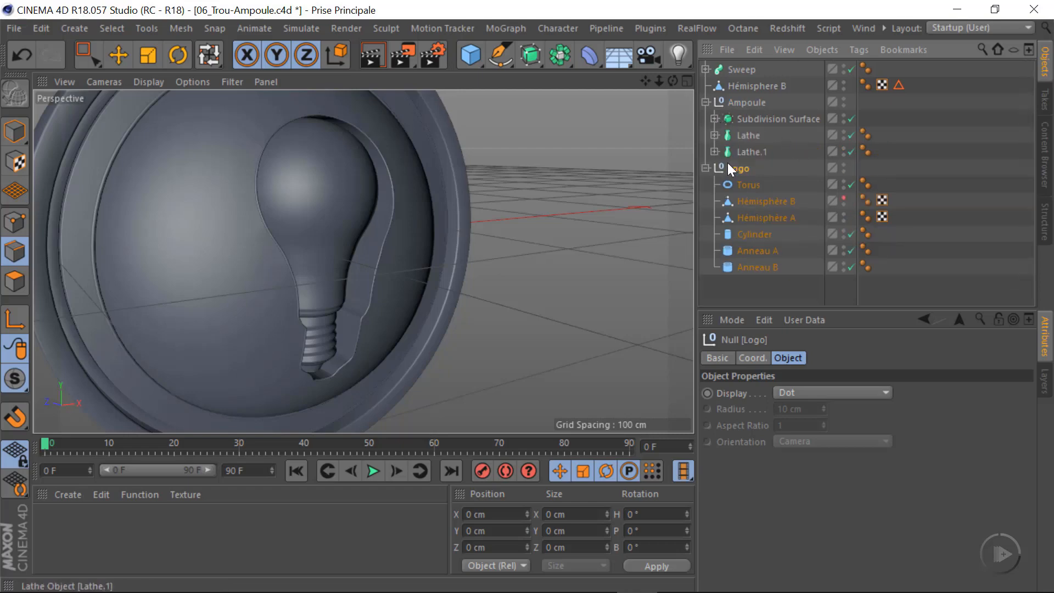
pyautogui.click(747, 135)
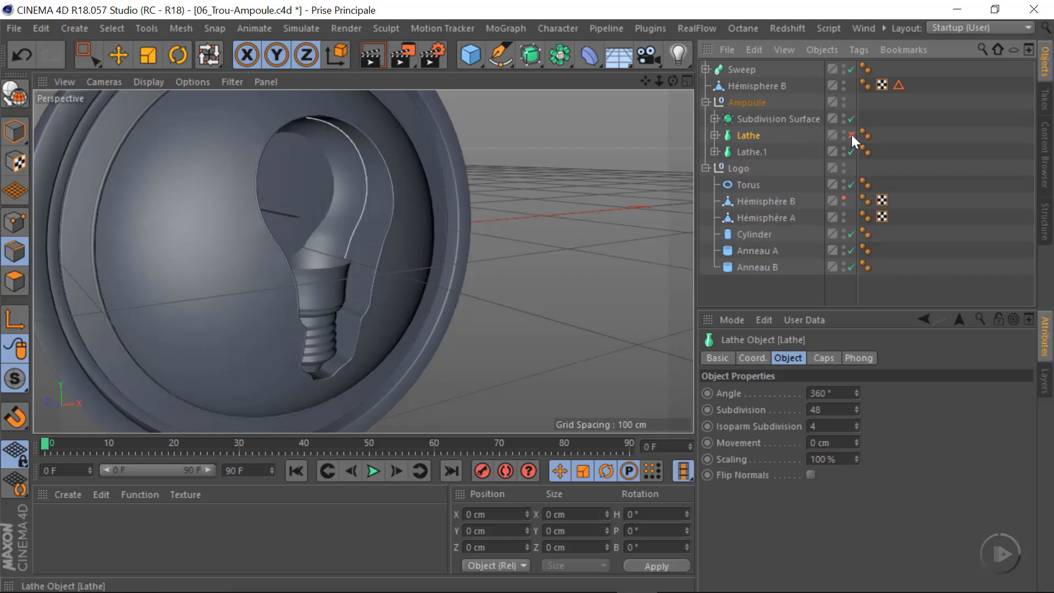
pyautogui.doubleClick(747, 135)
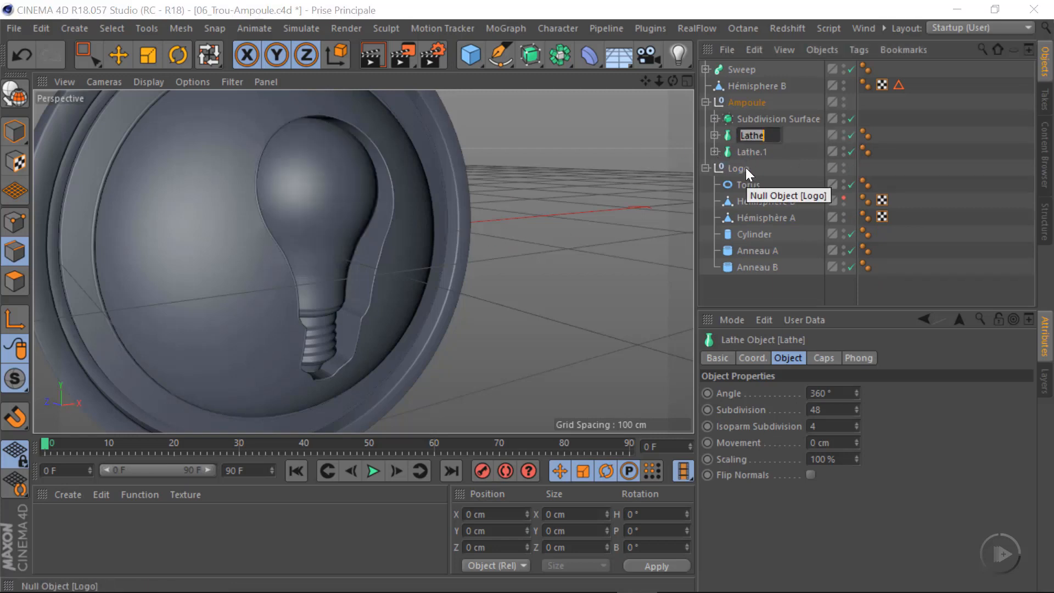
pyautogui.write('Ampoule du verre')
pyautogui.press('Return')
# Rename the Lathe.1 object in the Ampoule group as Support Ampoule
pyautogui.click(744, 152)
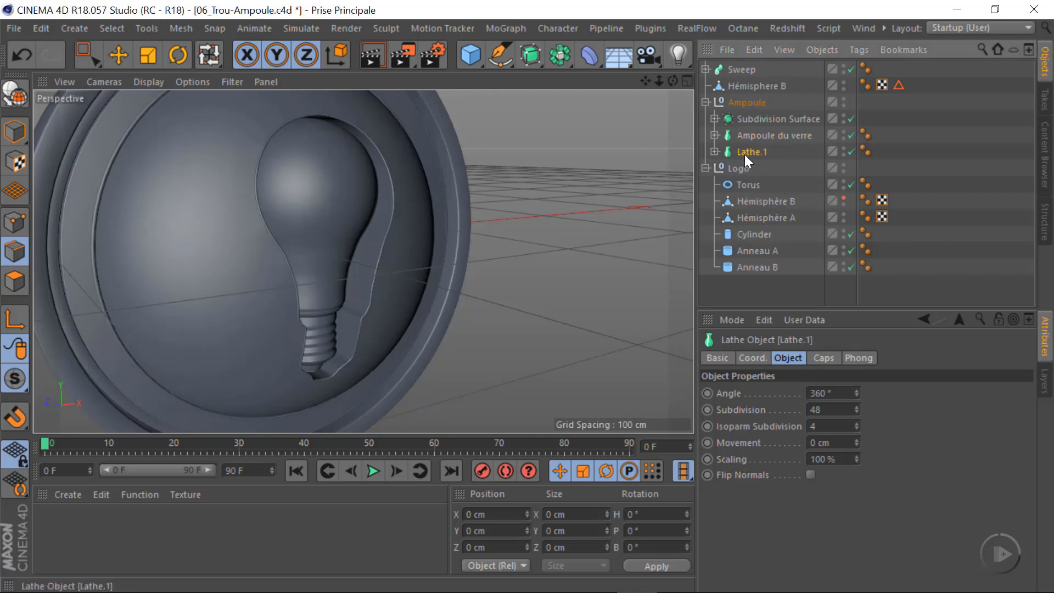
pyautogui.doubleClick(745, 153)
pyautogui.write('Support Ampoule')
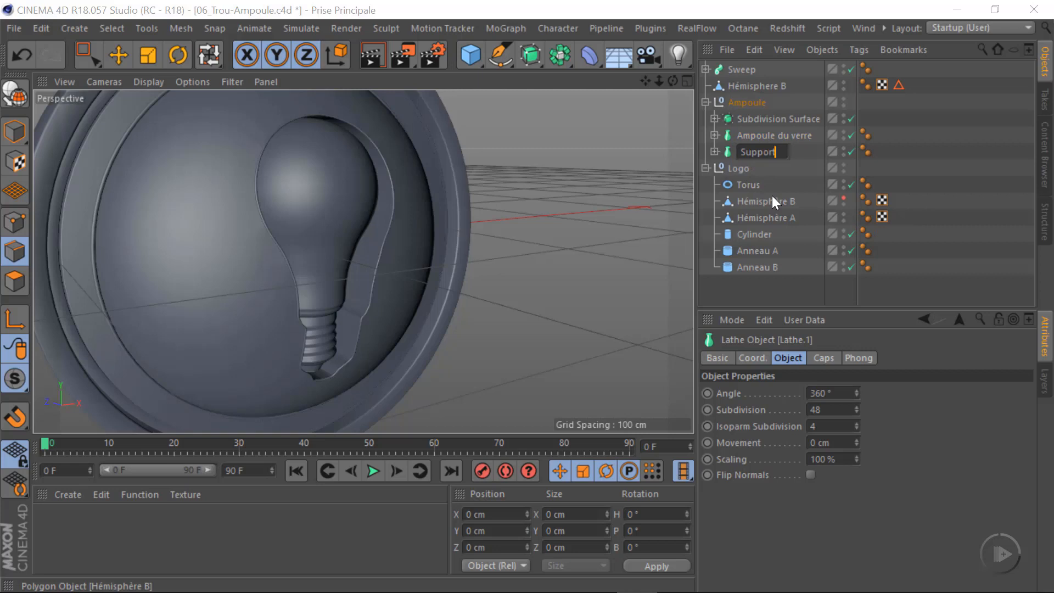
pyautogui.press('Return')
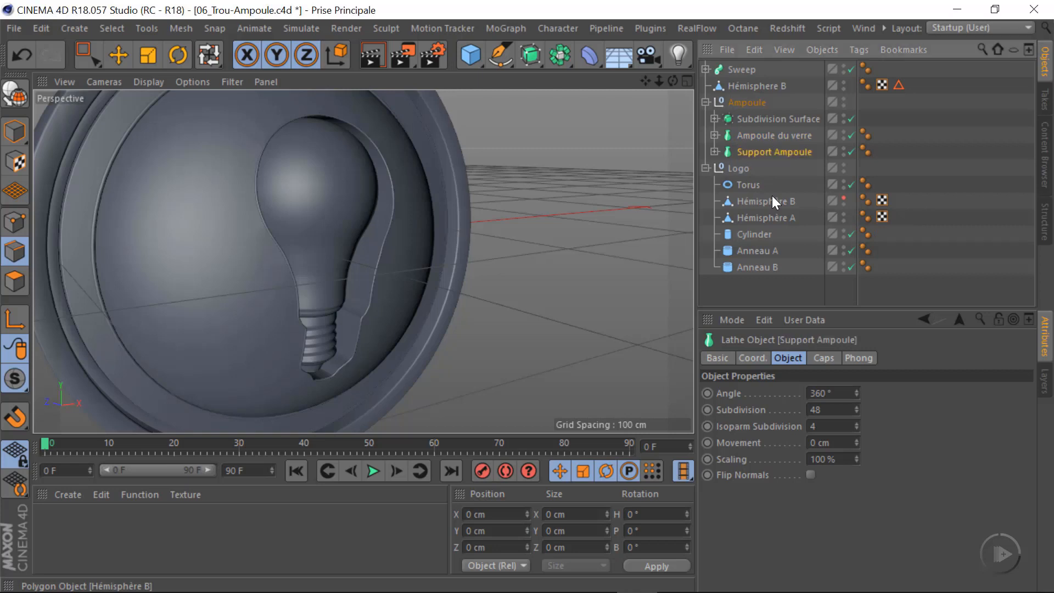
# Shorten the name of the Ampoule du verre object to Ampoule verre
pyautogui.doubleClick(791, 136)
pyautogui.click(794, 136)
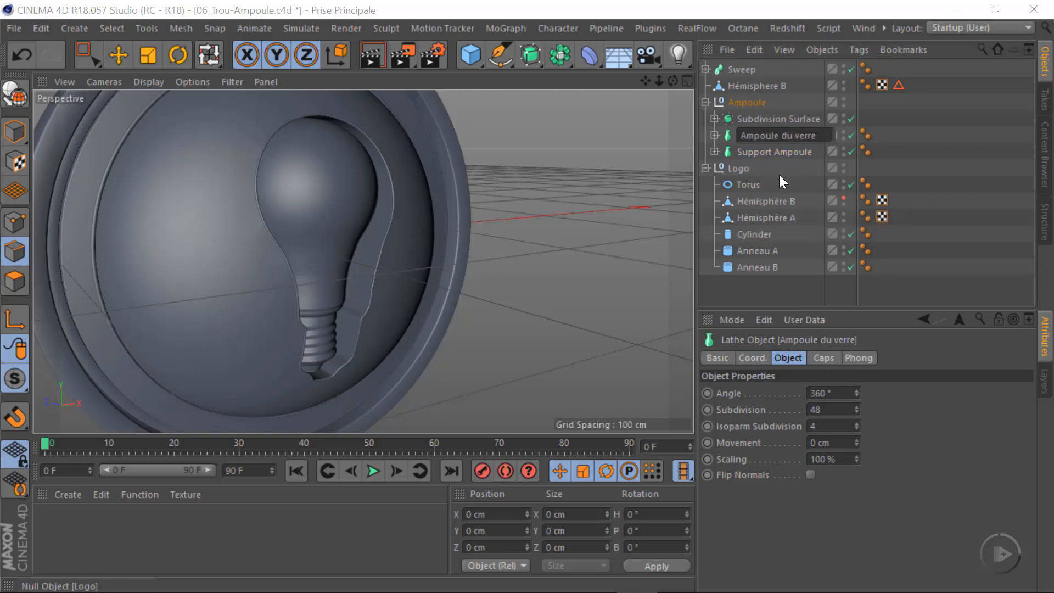
pyautogui.press('BackSpace')
pyautogui.press('BackSpace')
pyautogui.press('BackSpace')
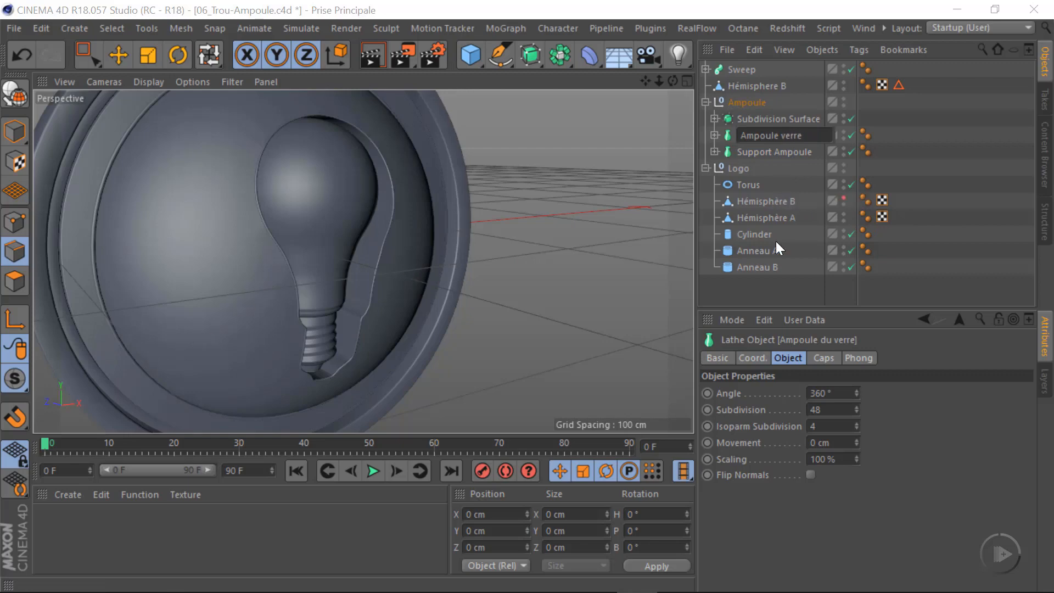
pyautogui.press('Return')
pyautogui.keyDown('alt'); pyautogui.moveTo(324, 267); pyautogui.dragTo(277, 216); pyautogui.keyUp('alt')
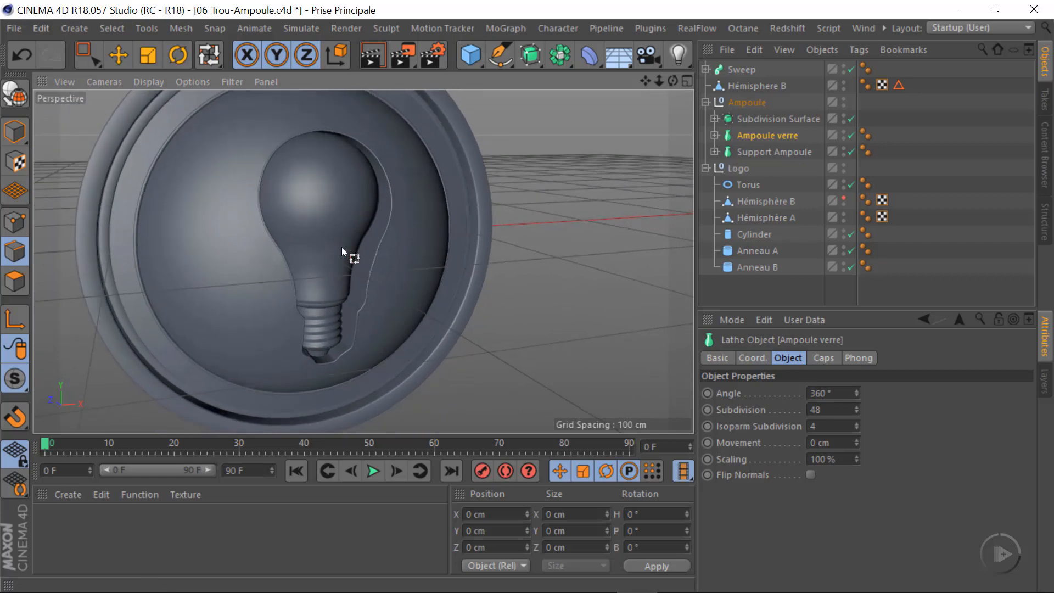
pyautogui.keyDown('alt'); pyautogui.moveTo(342, 251); pyautogui.dragTo(360, 274); pyautogui.keyUp('alt')
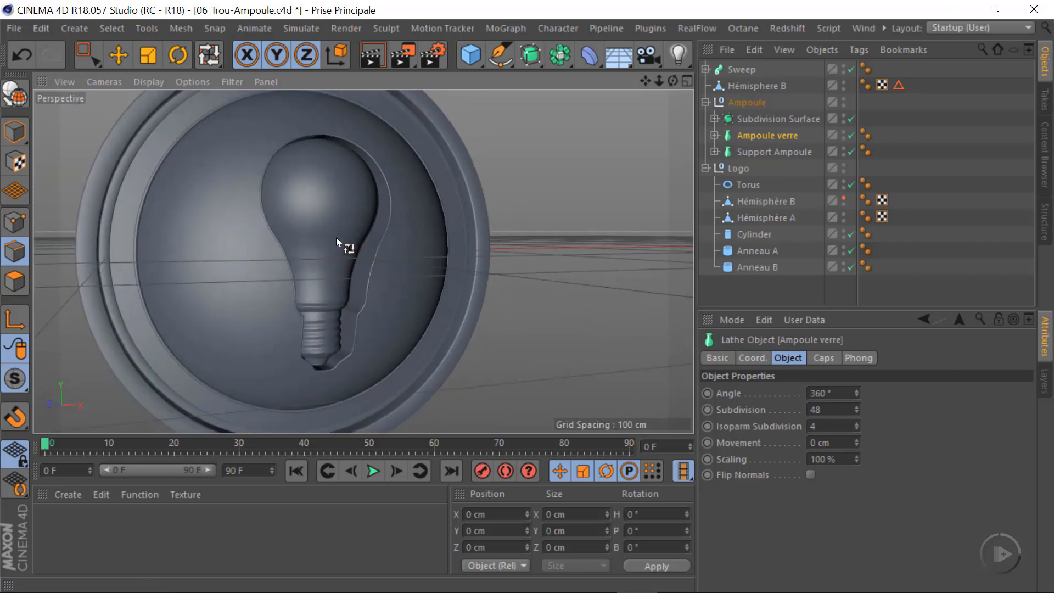